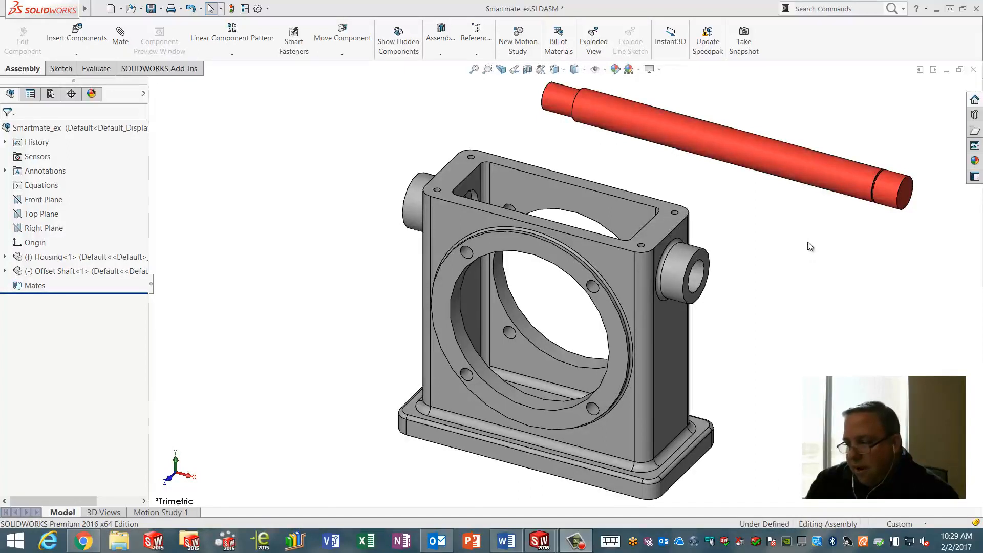
# - Add a concentric mate between the offset shaft's long cylindrical face and the bore of the housing's side boss
pyautogui.click(809, 171)
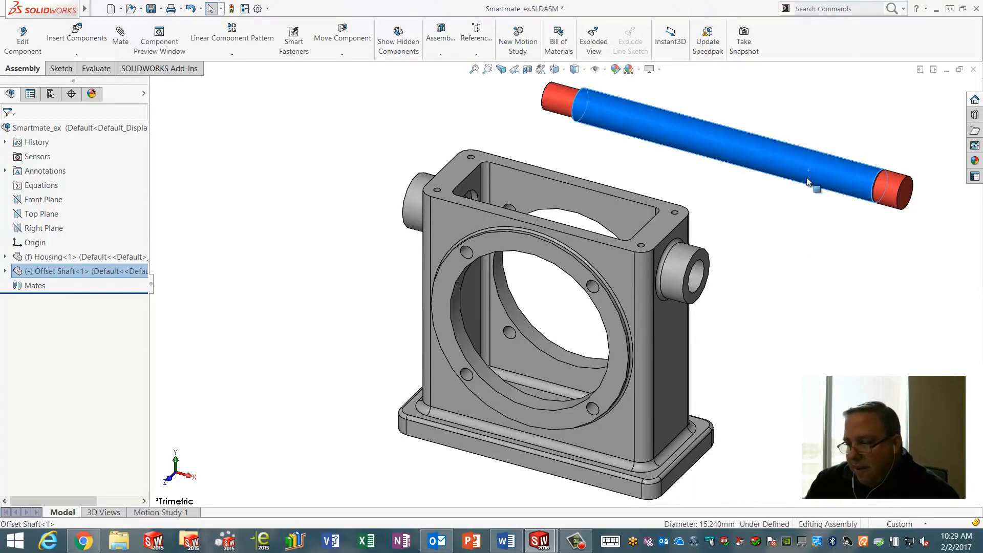
pyautogui.keyDown('ctrl'); pyautogui.click(695, 282); pyautogui.keyUp('ctrl')
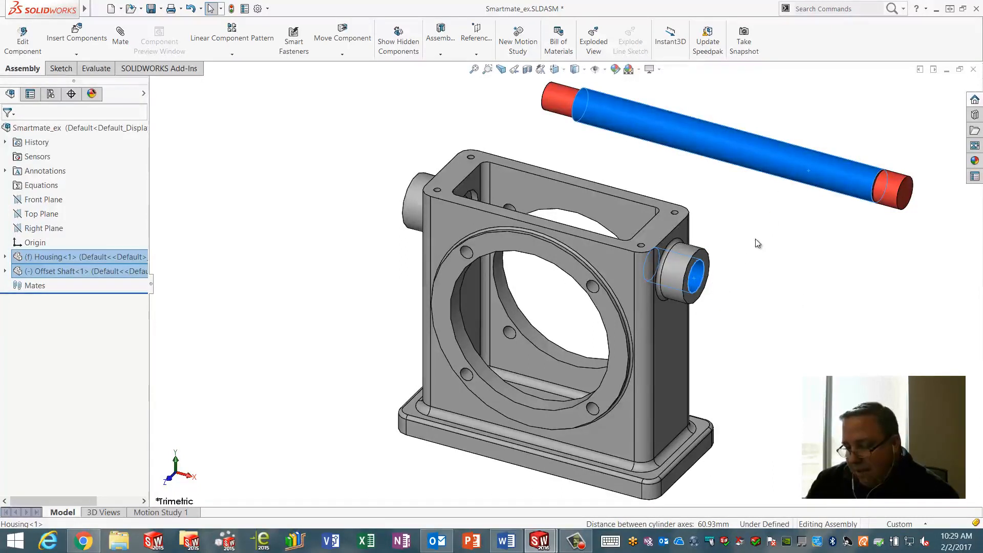
pyautogui.press('s')
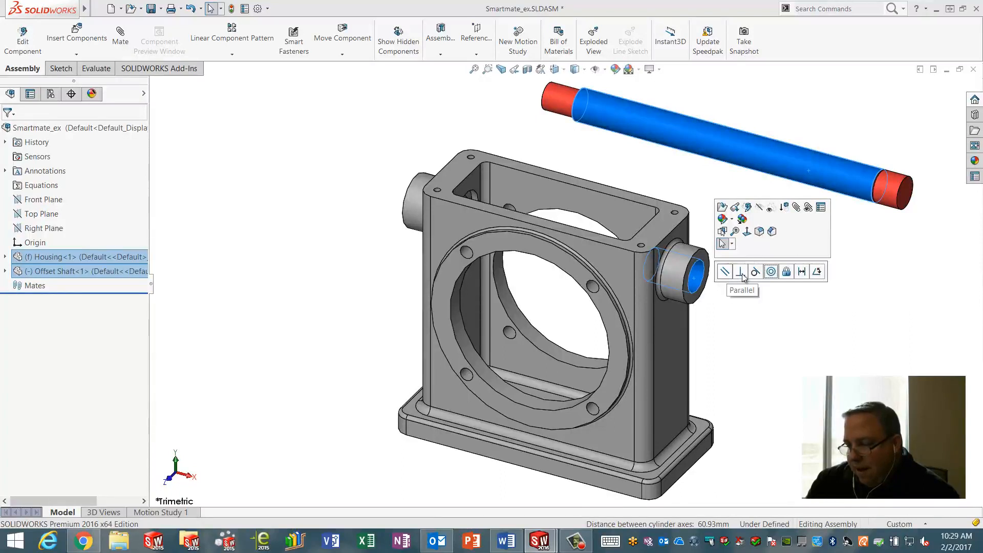
pyautogui.click(772, 272)
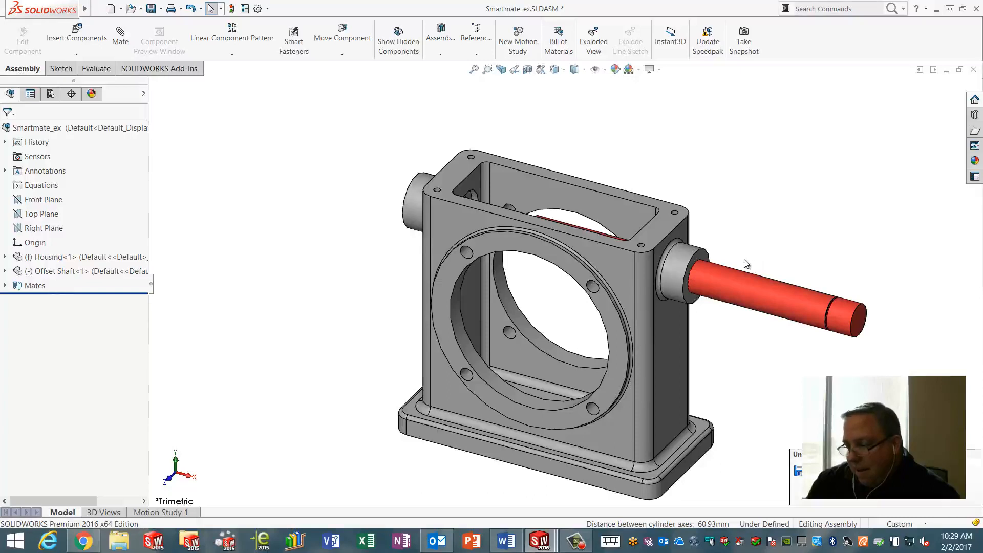
# - Examine the shaft's concentric mate and its available options through the selection breadcrumbs and the assembly's mate list
pyautogui.click(752, 287)
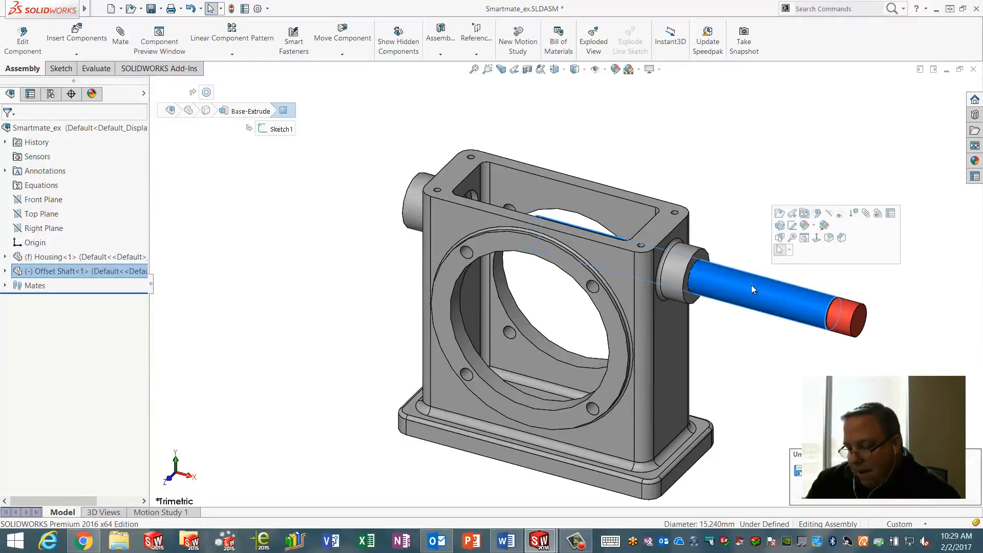
pyautogui.rightClick(206, 93)
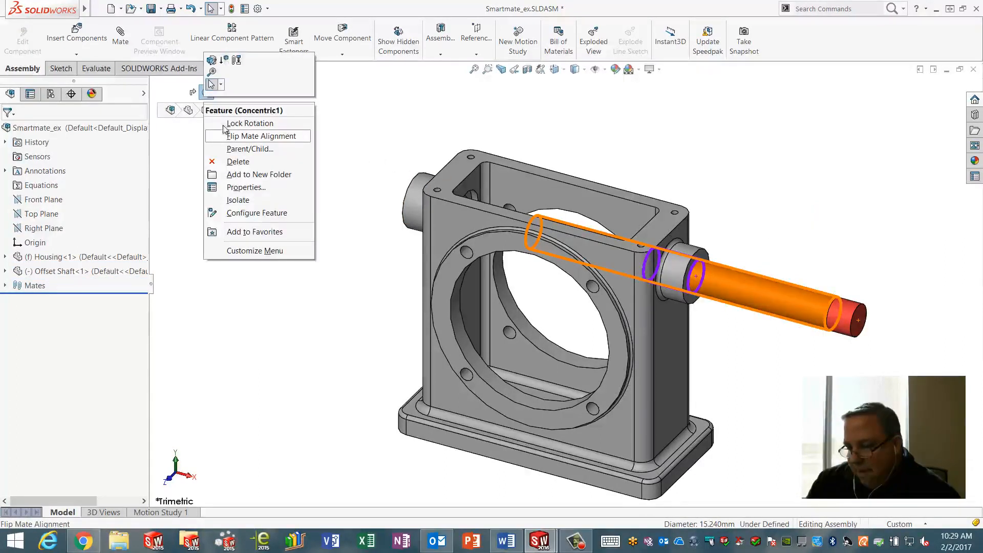
pyautogui.press('Escape')
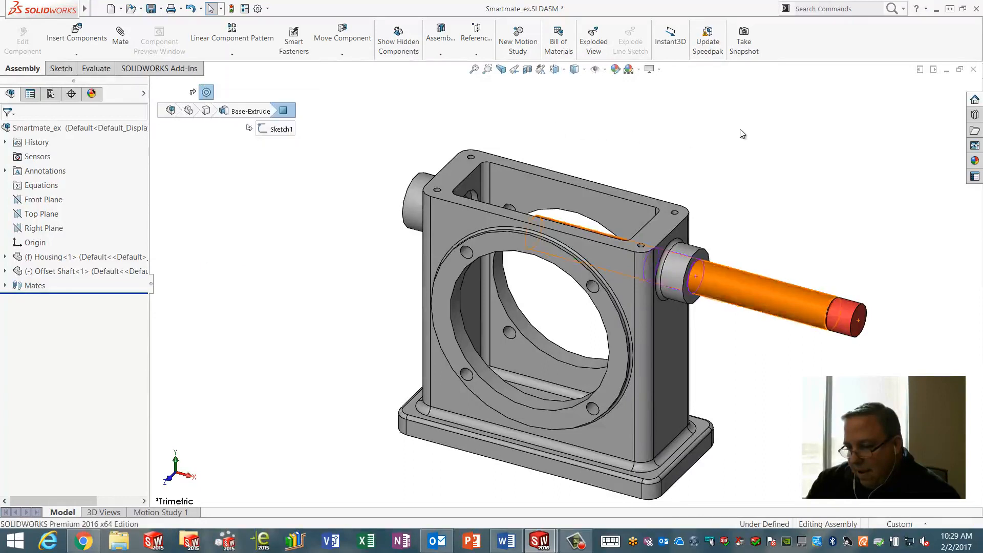
pyautogui.click(764, 289)
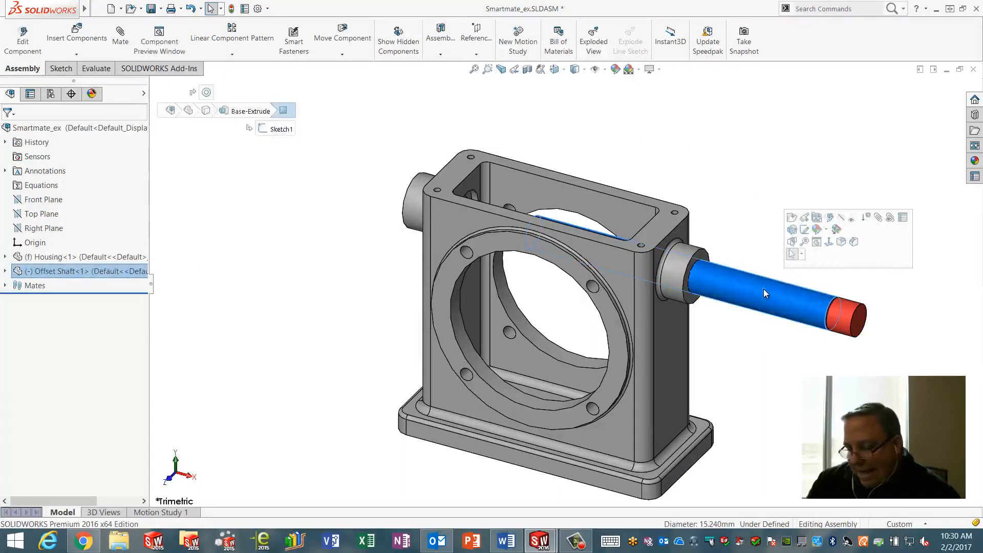
pyautogui.press('d')
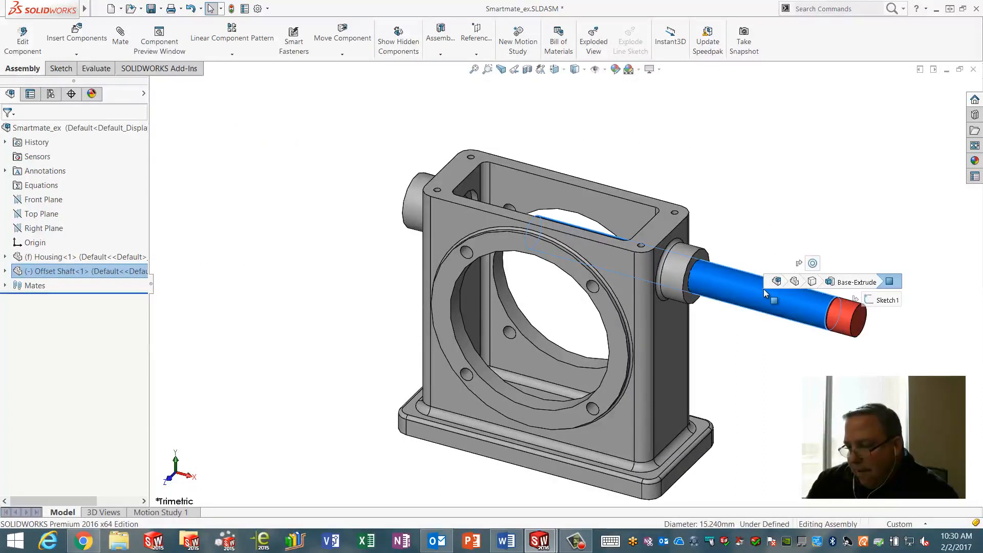
pyautogui.moveTo(813, 263)
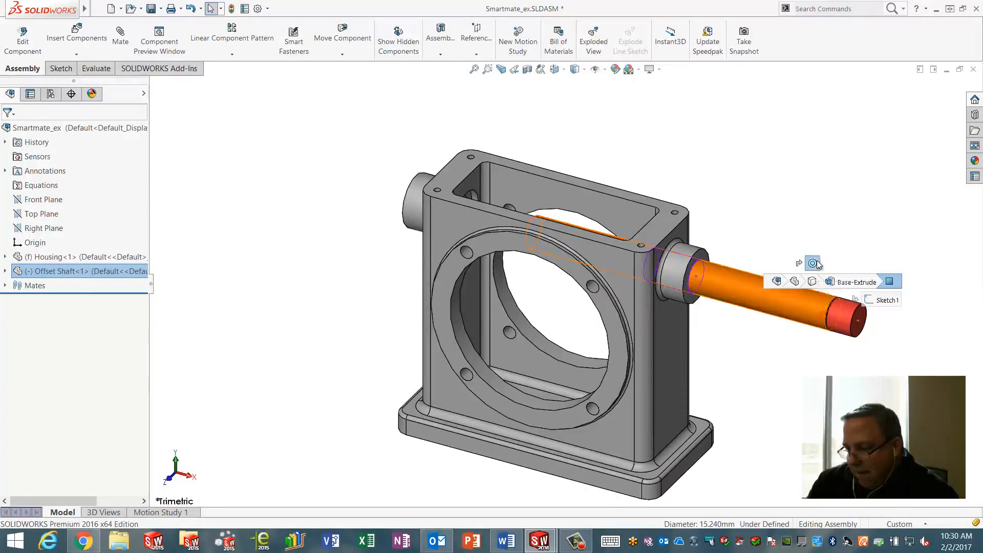
pyautogui.rightClick(813, 264)
pyautogui.click(796, 244)
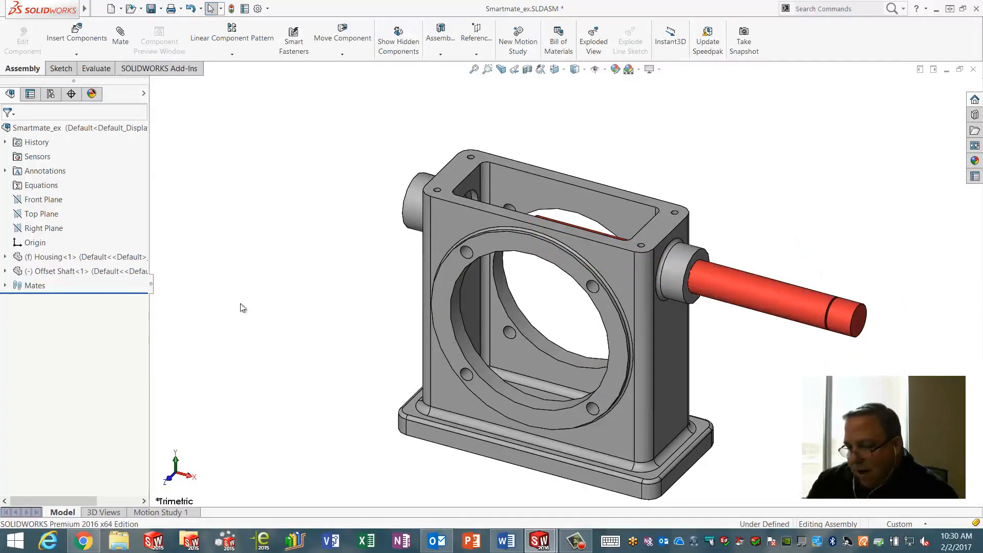
pyautogui.click(5, 286)
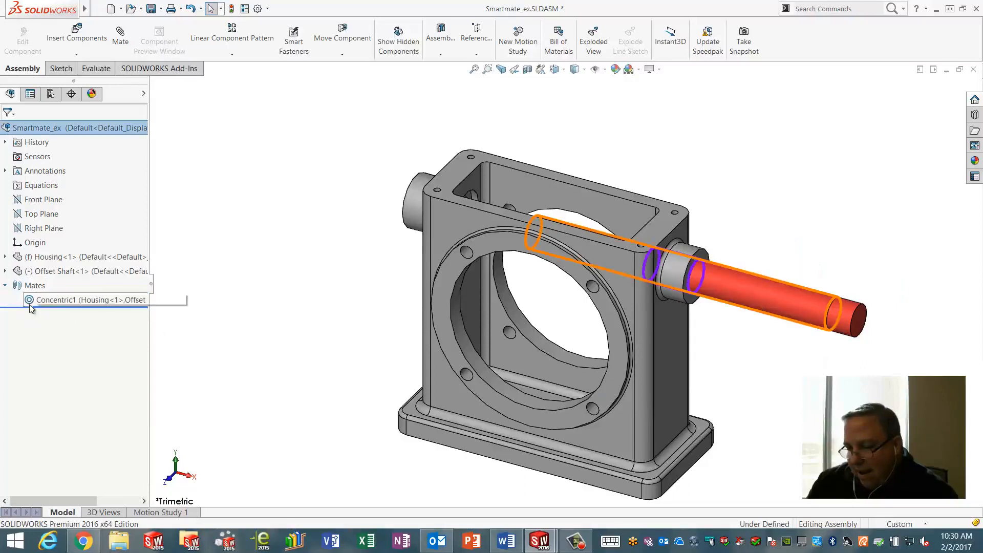
pyautogui.click(5, 286)
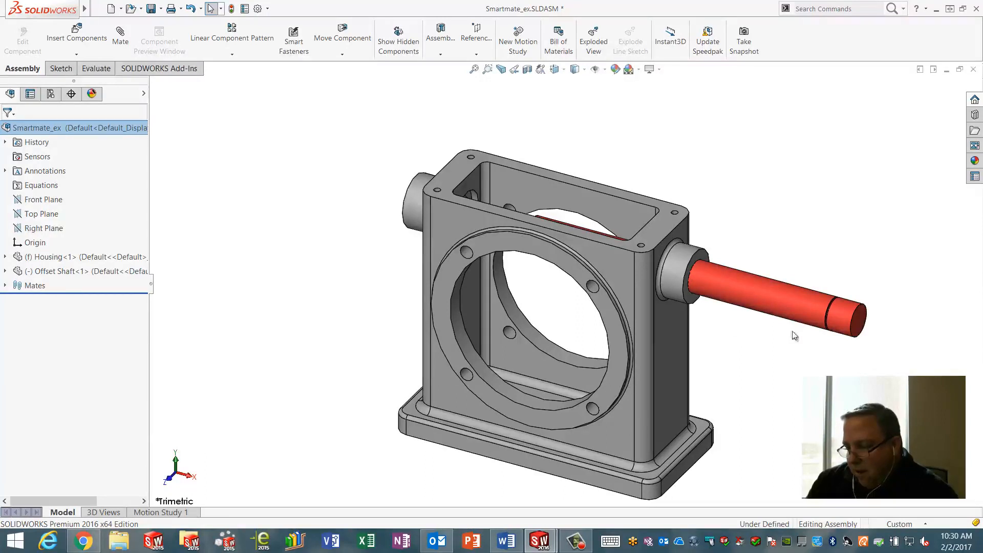
# - Apply a 40 mm distance mate between the shaft's grooved-end face and the outer face of the adjacent housing boss
pyautogui.click(861, 319)
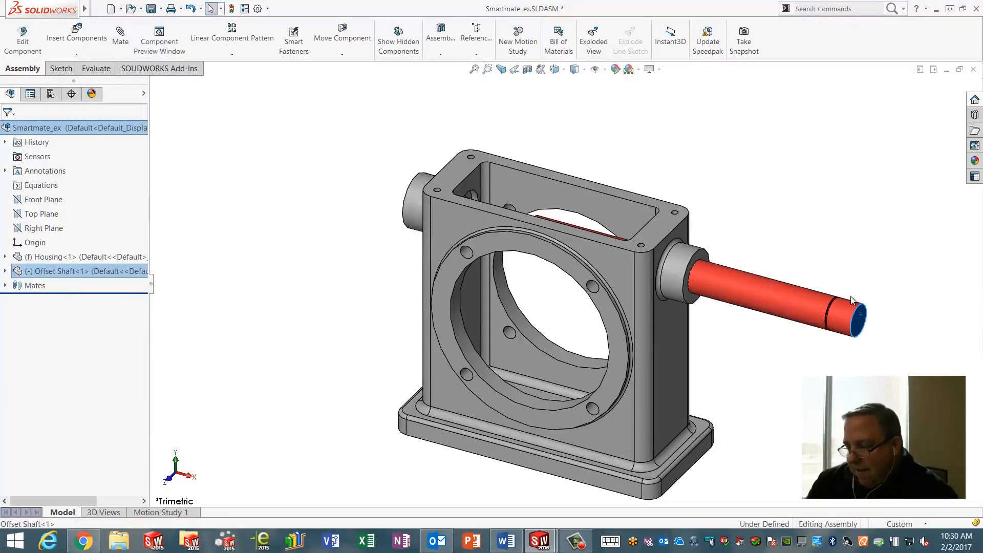
pyautogui.keyDown('ctrl'); pyautogui.click(705, 256); pyautogui.keyUp('ctrl')
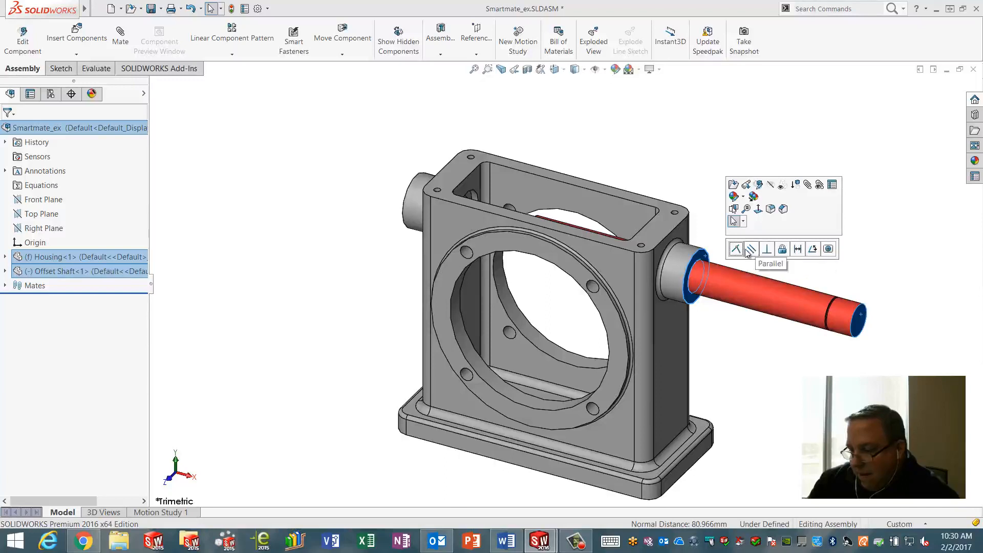
pyautogui.click(799, 249)
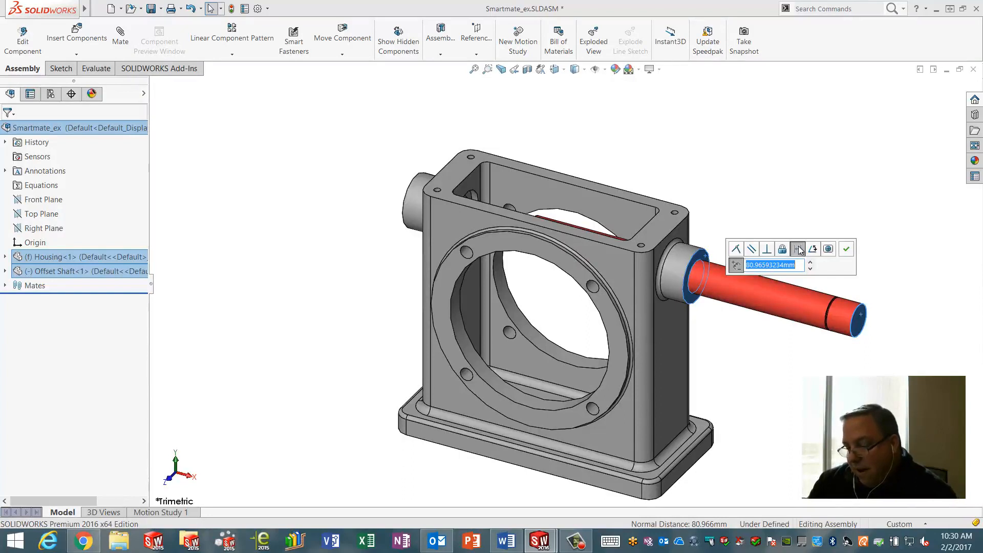
pyautogui.write('40')
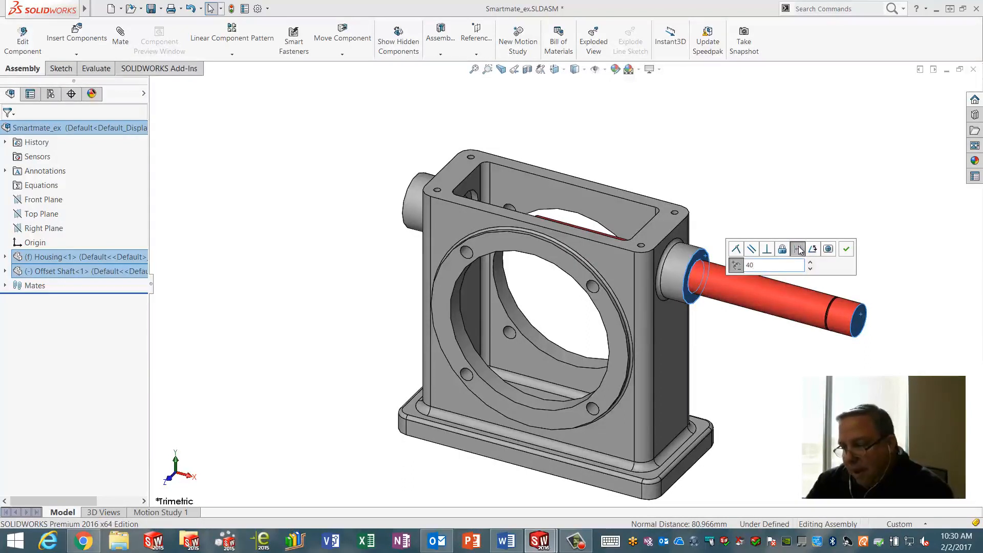
pyautogui.press('Return')
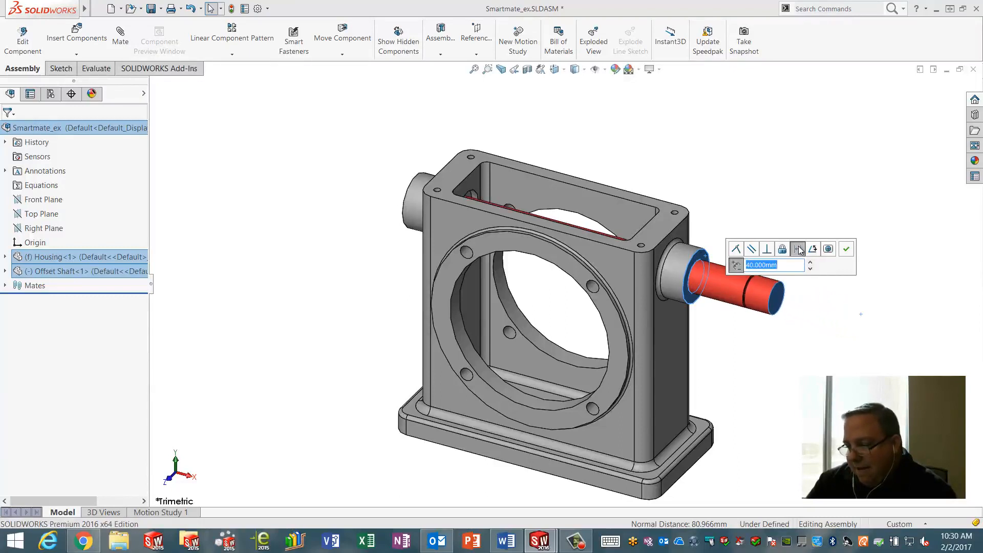
# - Set the shaft's mate distance to 30 mm and step it down to 20 mm
pyautogui.write('30')
pyautogui.press('Return')
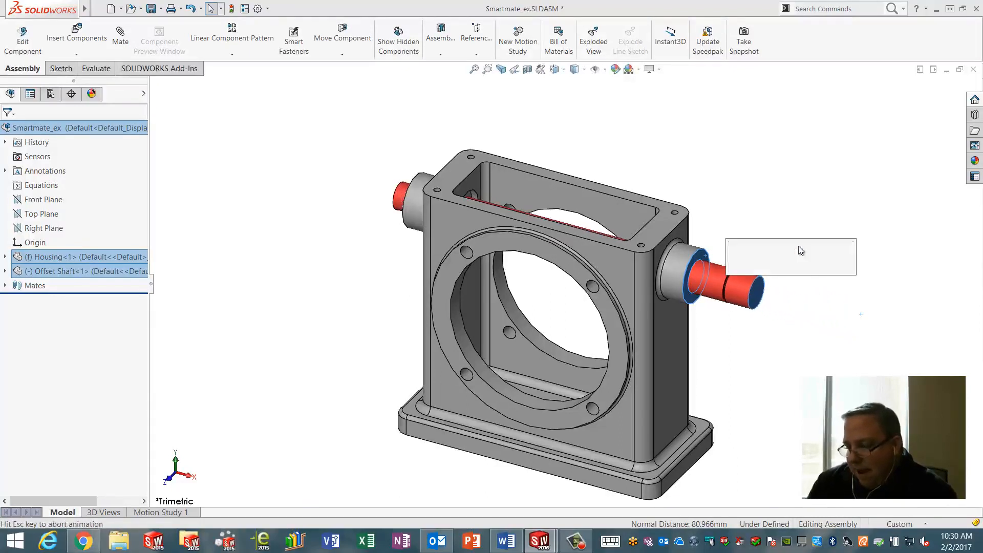
pyautogui.click(810, 262)
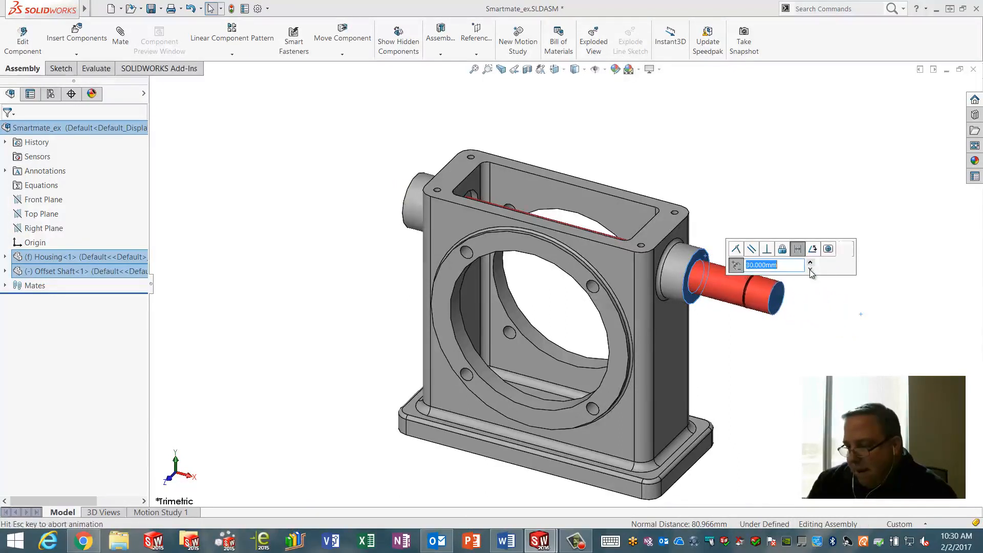
pyautogui.click(810, 269)
pyautogui.click(810, 269)
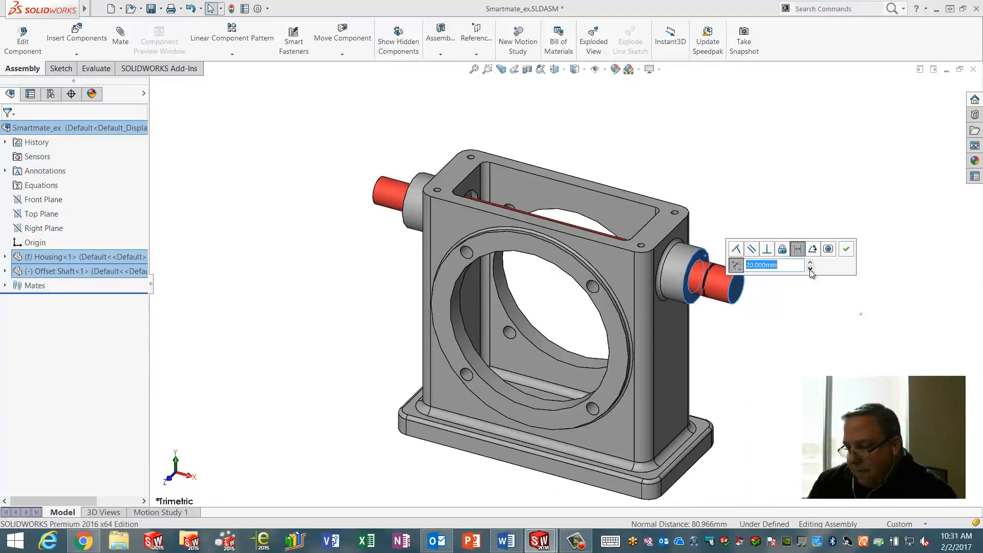
# - Flip the distance mate's direction and back again, and accept the mate at 20 mm
pyautogui.click(736, 265)
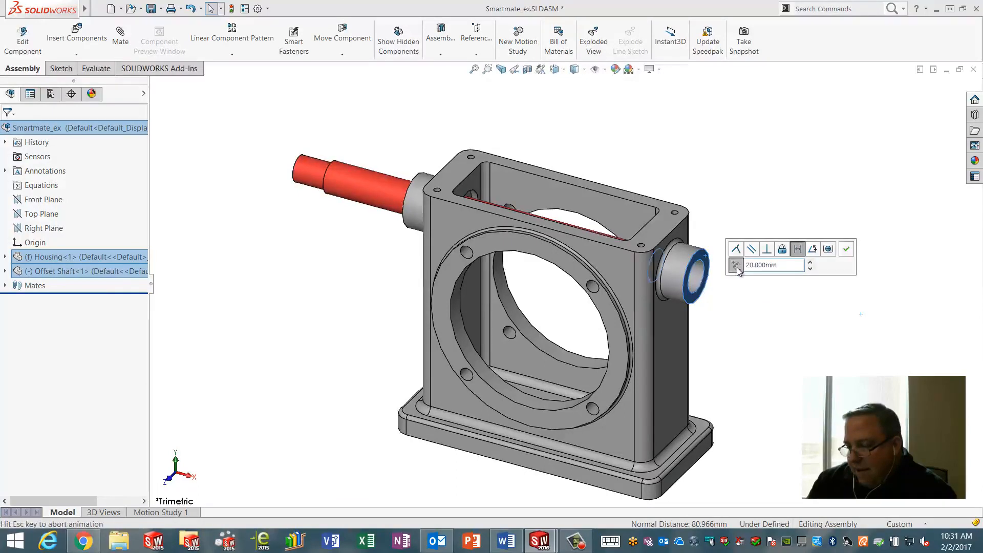
pyautogui.click(736, 265)
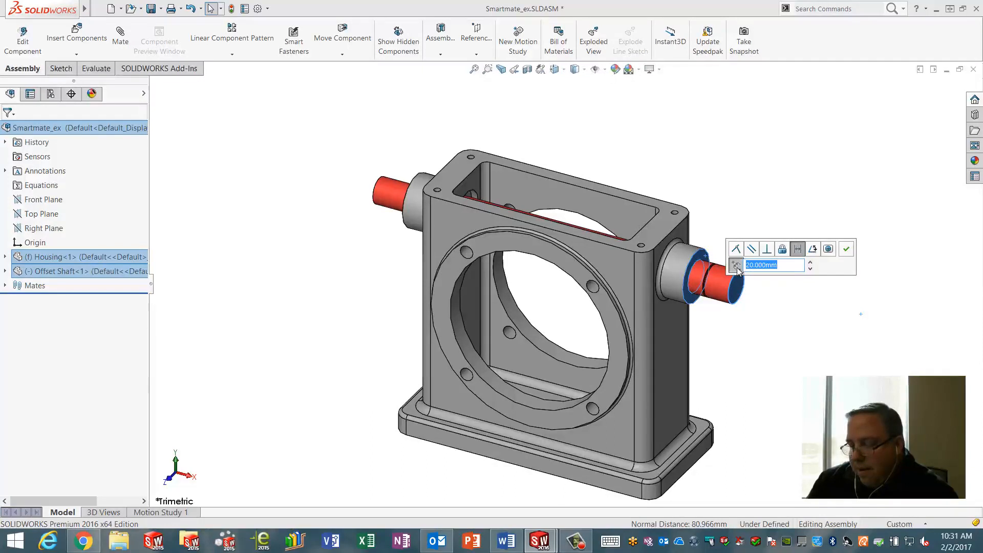
pyautogui.click(846, 249)
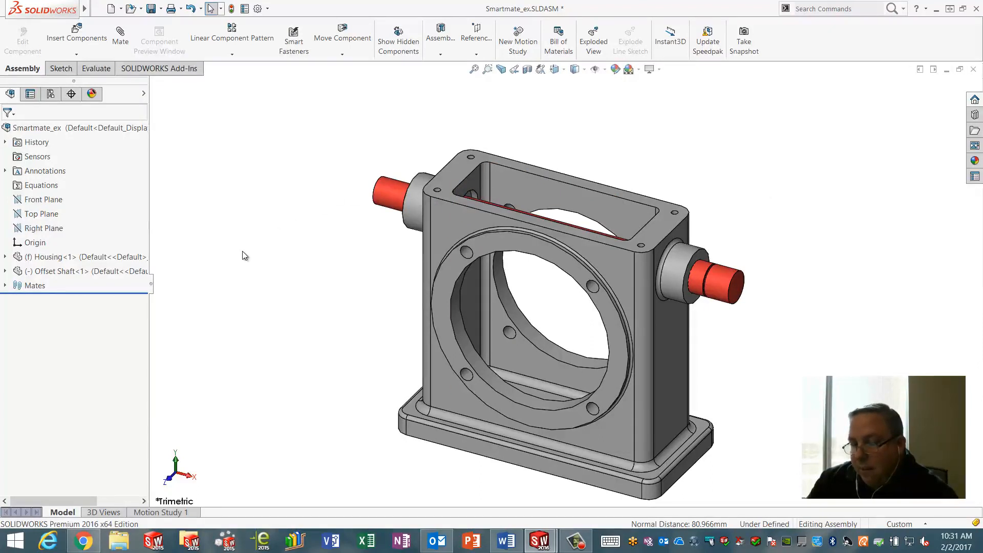
# - Delete the distance mate between the shaft and housing, and slide the shaft slightly outward along its axis
pyautogui.click(723, 282)
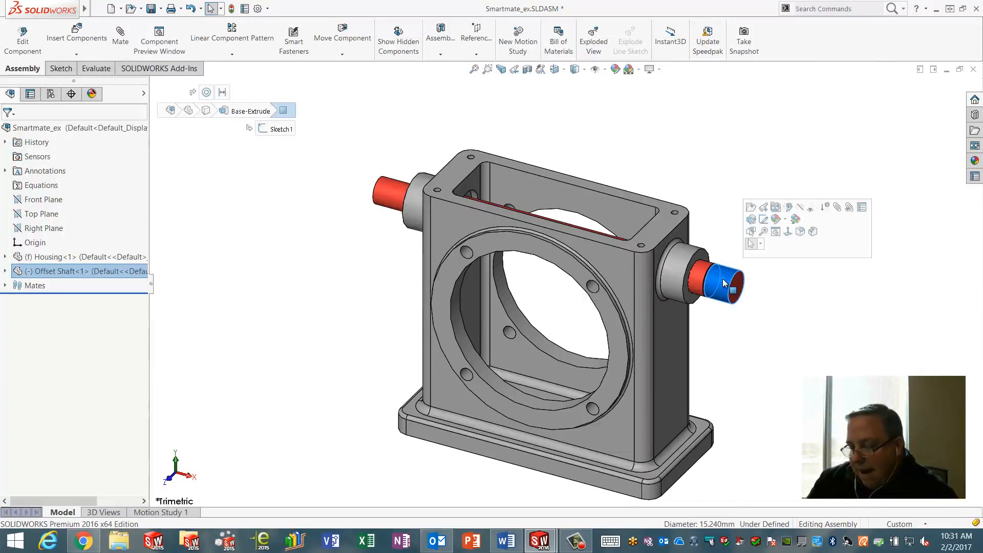
pyautogui.press('d')
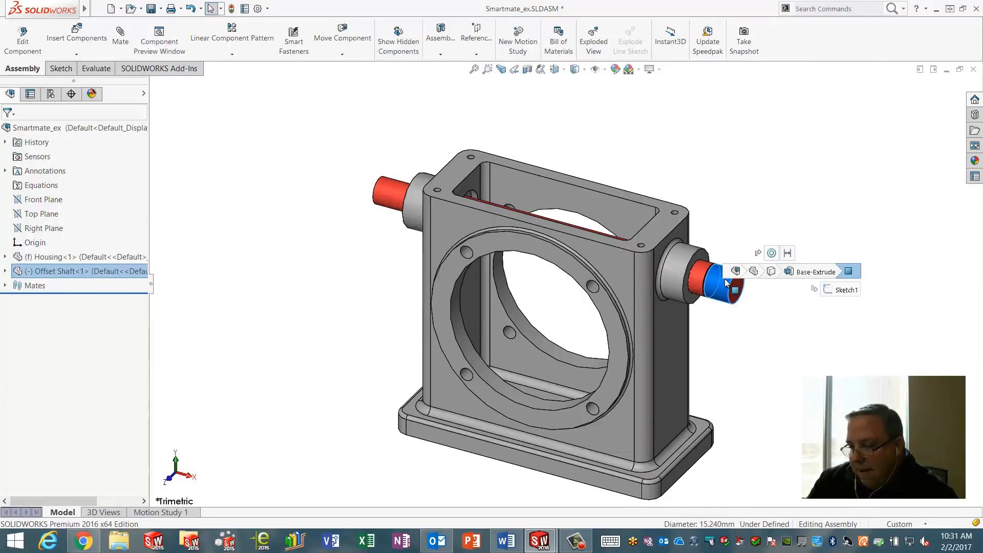
pyautogui.rightClick(786, 253)
pyautogui.click(819, 337)
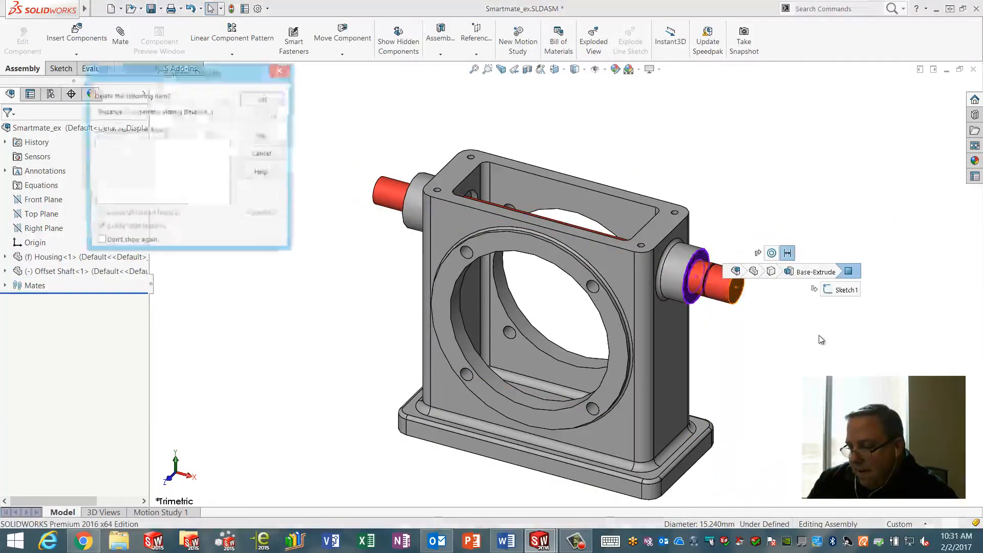
pyautogui.click(261, 102)
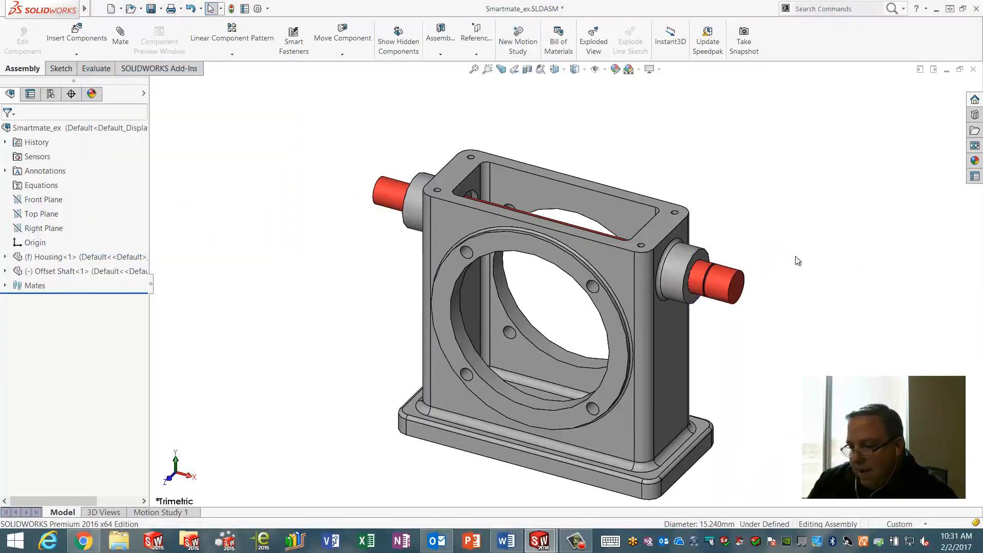
pyautogui.moveTo(730, 280); pyautogui.dragTo(741, 287)
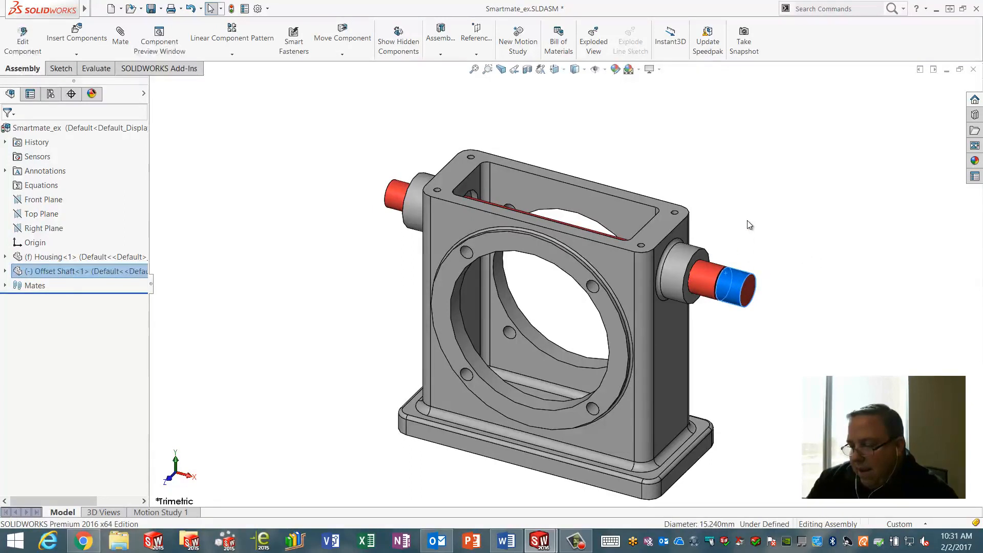
pyautogui.click(748, 220)
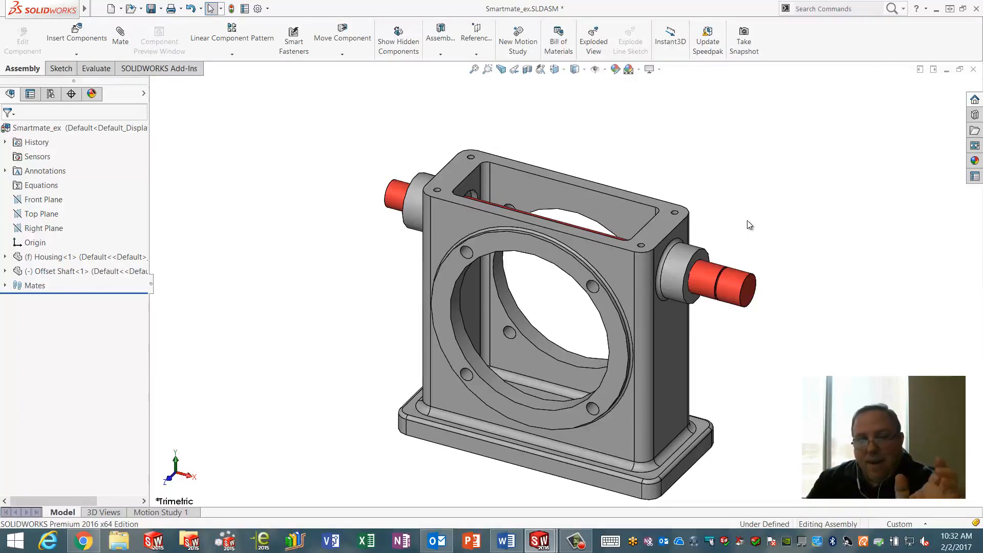
# - Apply a Width mate between the offset shaft's two end faces and the outer faces of both housing bosses
pyautogui.click(753, 296)
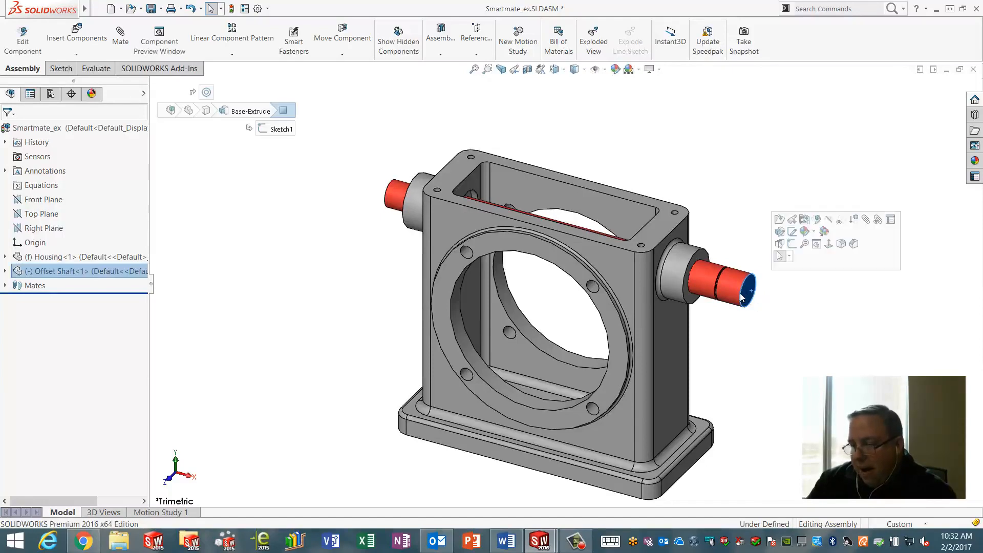
pyautogui.moveTo(358, 288); pyautogui.dragTo(446, 311, button='middle')
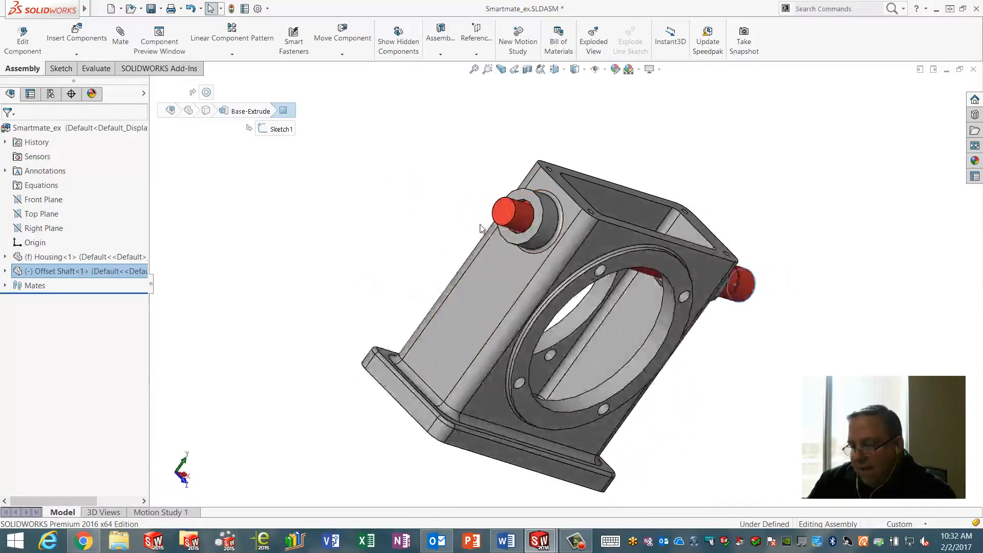
pyautogui.keyDown('ctrl'); pyautogui.click(504, 210); pyautogui.keyUp('ctrl')
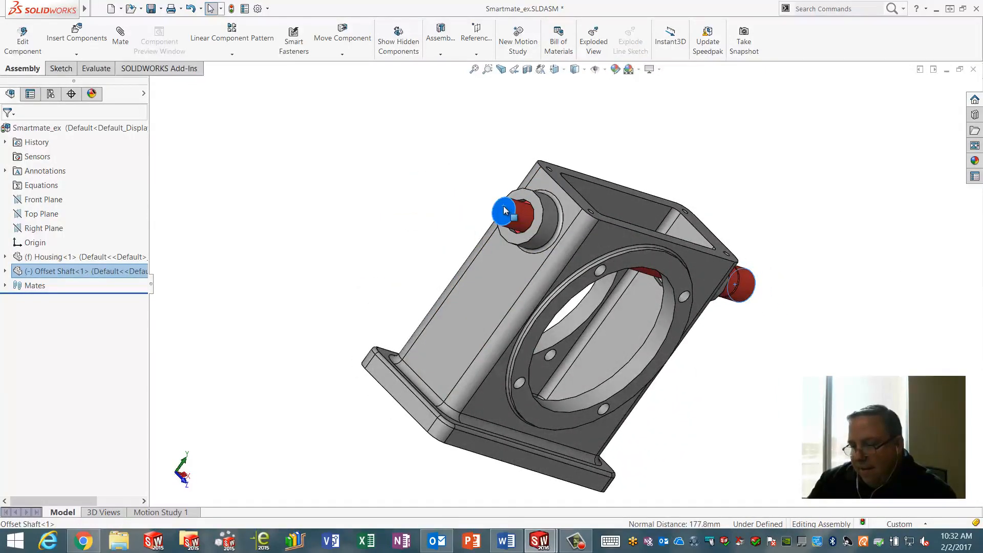
pyautogui.keyDown('ctrl'); pyautogui.click(537, 217); pyautogui.keyUp('ctrl')
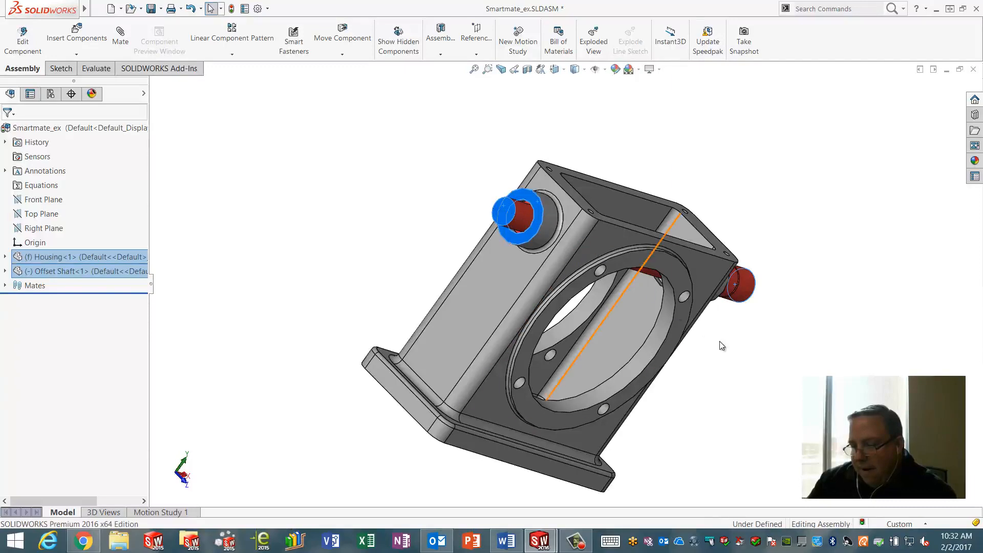
pyautogui.moveTo(738, 361); pyautogui.dragTo(631, 343, button='middle')
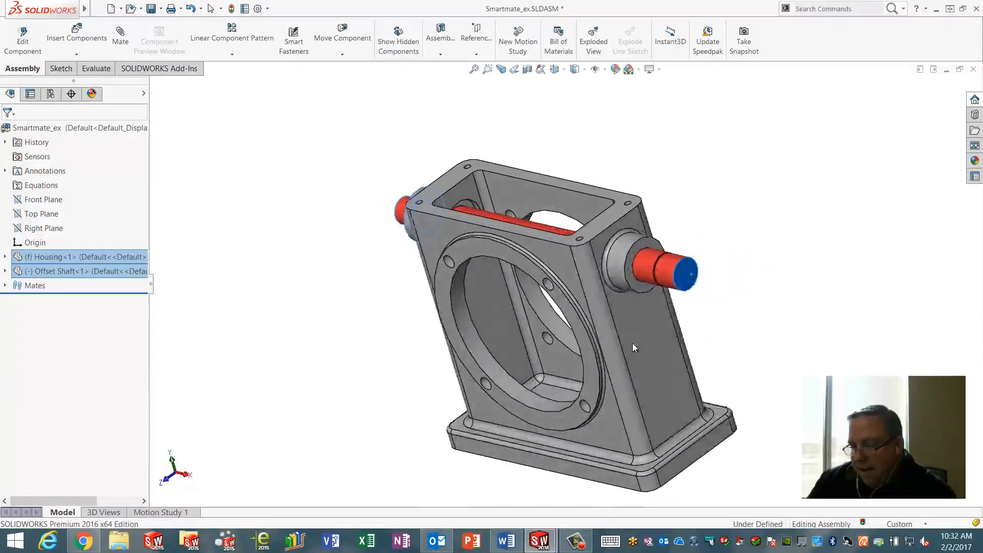
pyautogui.keyDown('ctrl'); pyautogui.click(636, 288); pyautogui.keyUp('ctrl')
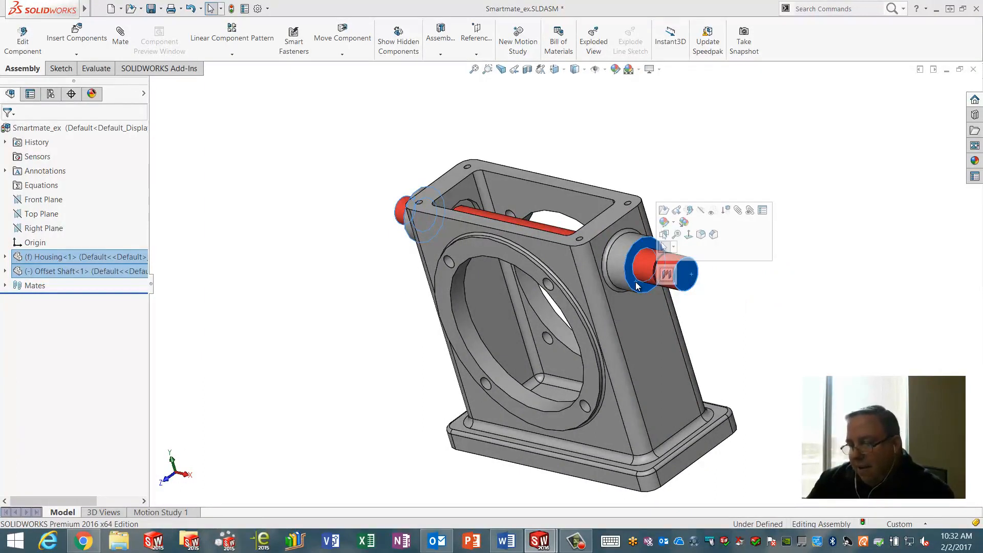
pyautogui.click(667, 275)
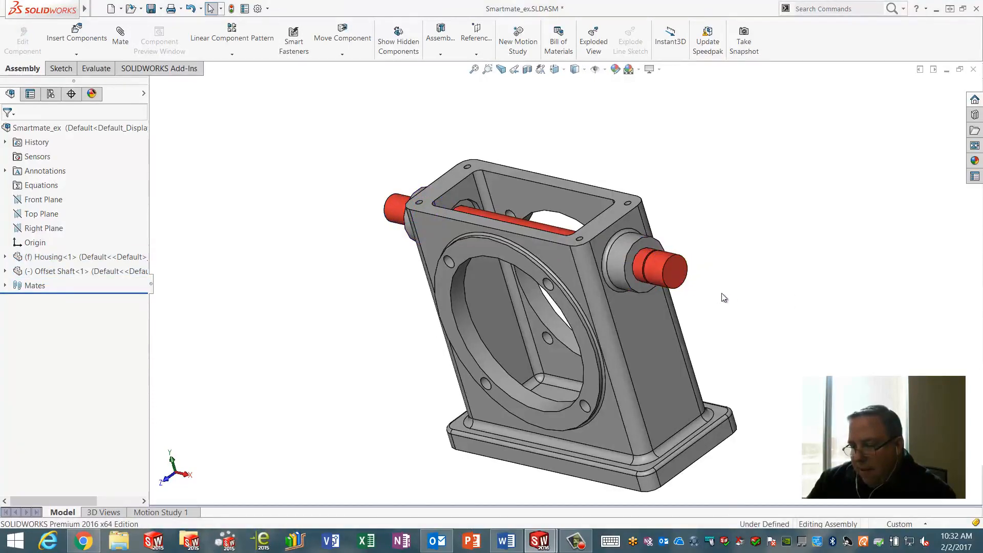
# - Open the shaft's Width mate for editing from its selection breadcrumbs, review the constraint options, and accept it with Centered kept
pyautogui.moveTo(722, 294); pyautogui.dragTo(770, 281, button='middle')
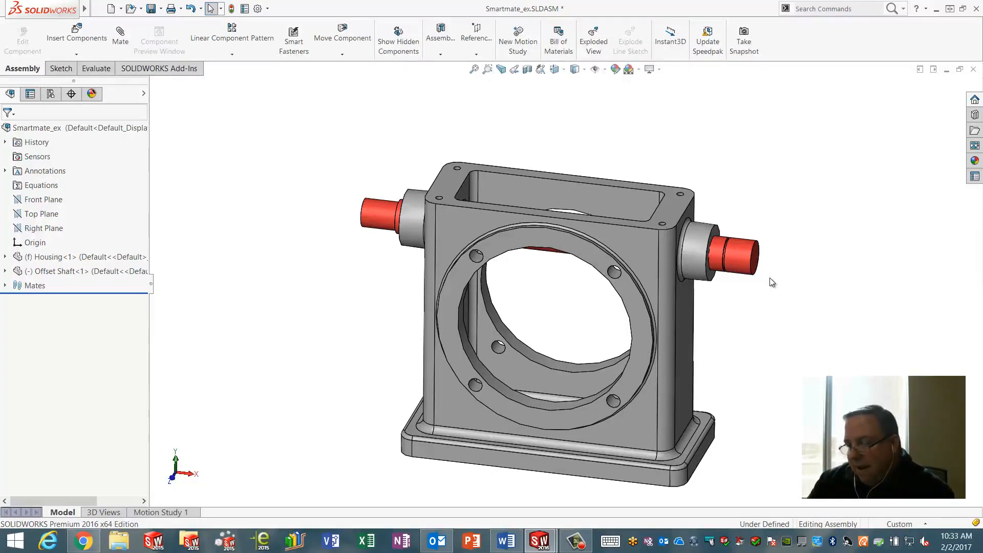
pyautogui.click(742, 255)
pyautogui.press('d')
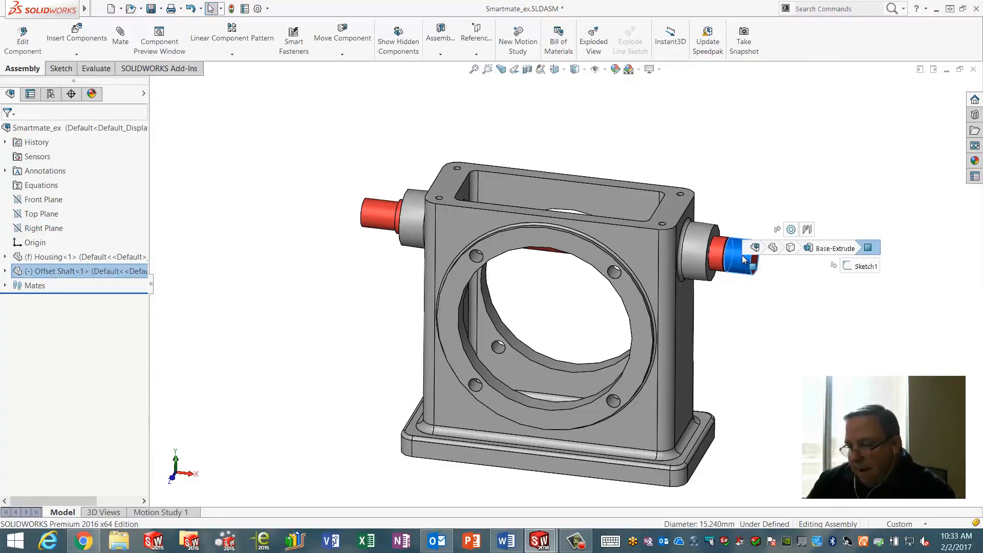
pyautogui.rightClick(808, 230)
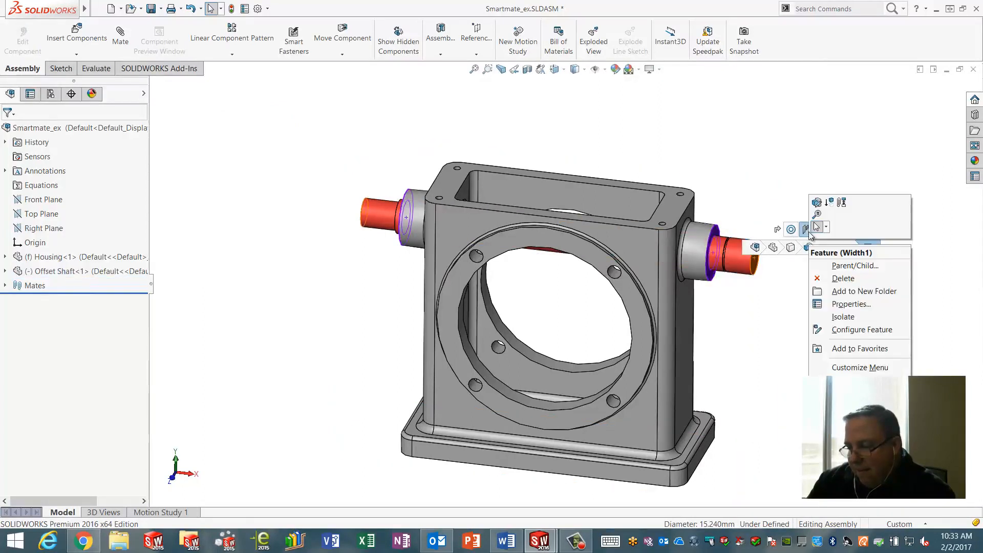
pyautogui.click(817, 204)
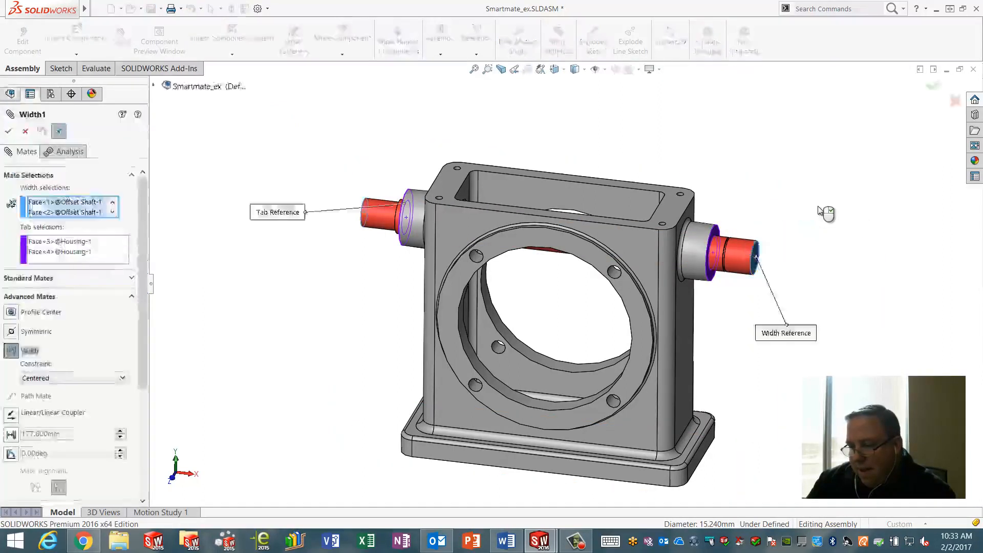
pyautogui.click(45, 379)
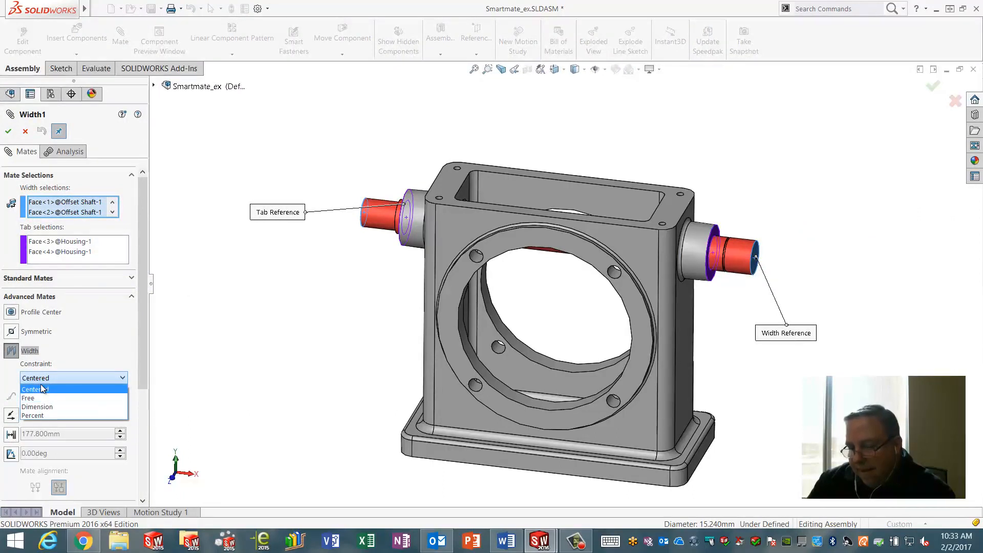
pyautogui.click(8, 134)
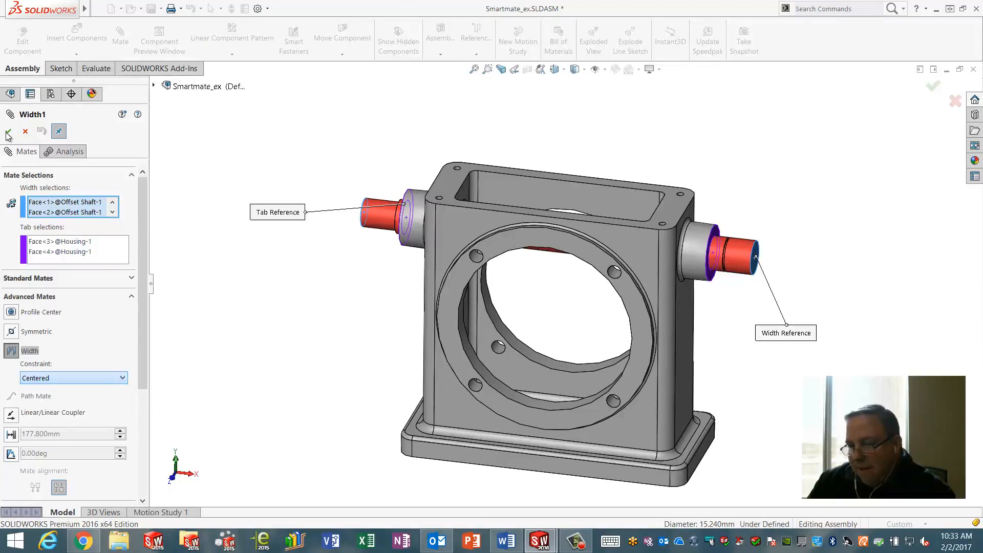
pyautogui.click(8, 132)
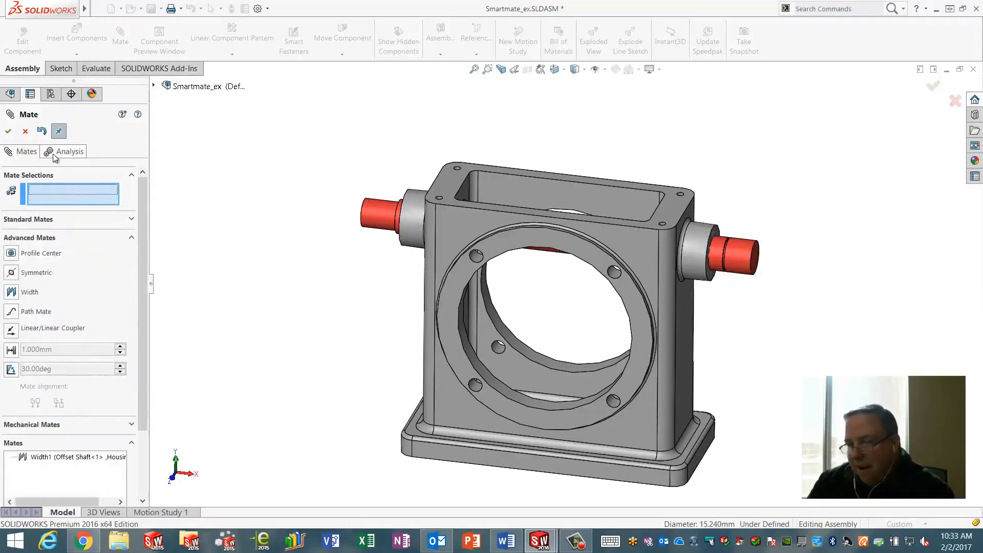
pyautogui.click(8, 131)
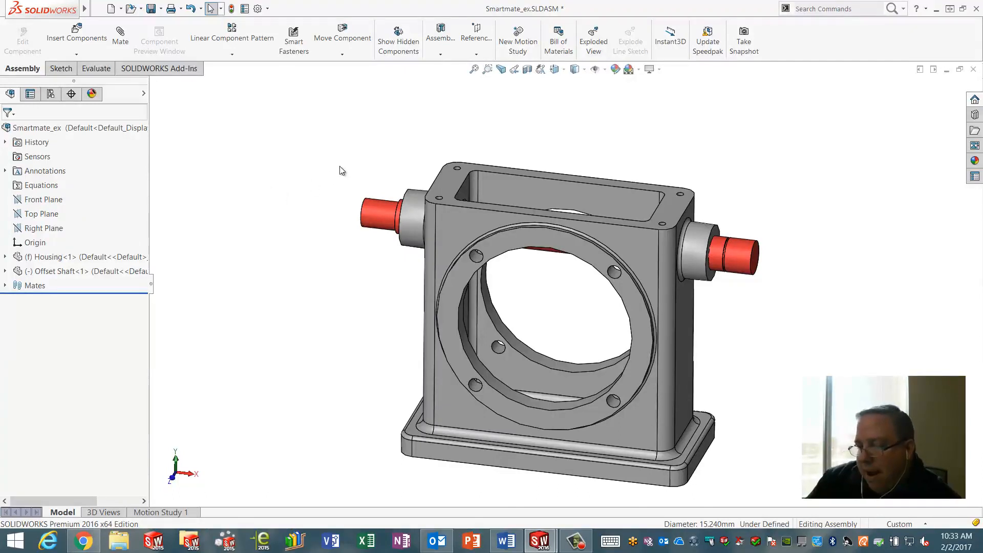
# - Delete the Width mate between the shaft and housing through the selection breadcrumbs of the shaft's grooved end
pyautogui.moveTo(343, 168); pyautogui.dragTo(346, 186, button='middle')
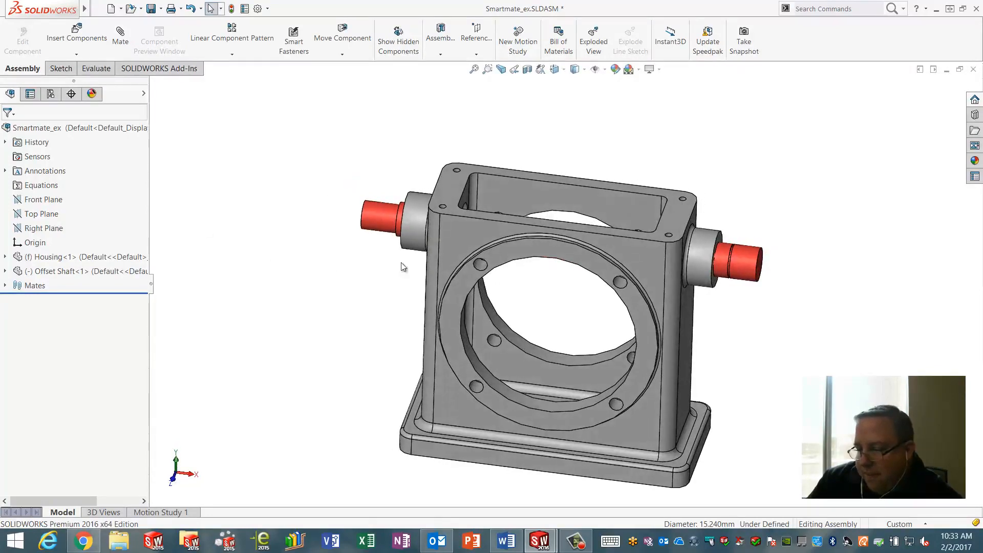
pyautogui.click(741, 264)
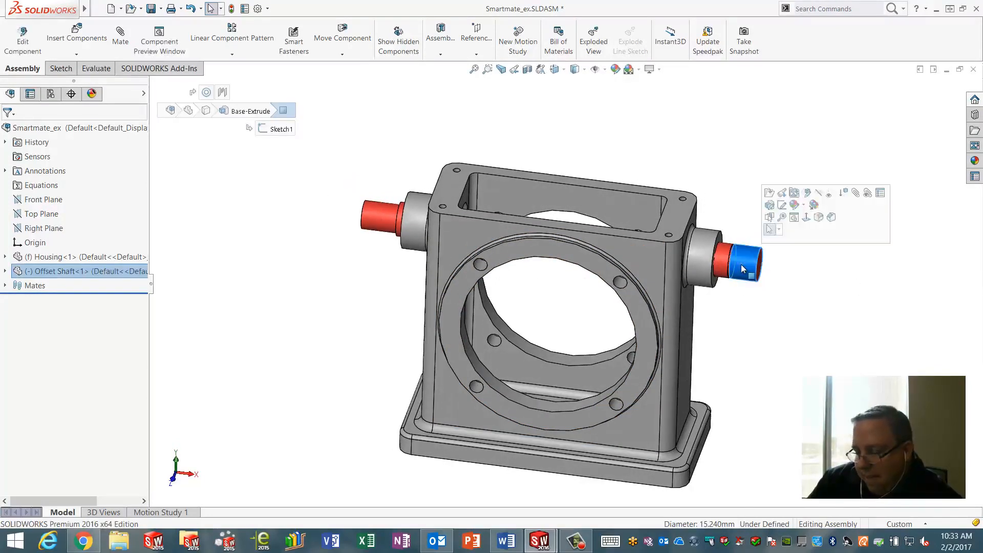
pyautogui.press('d')
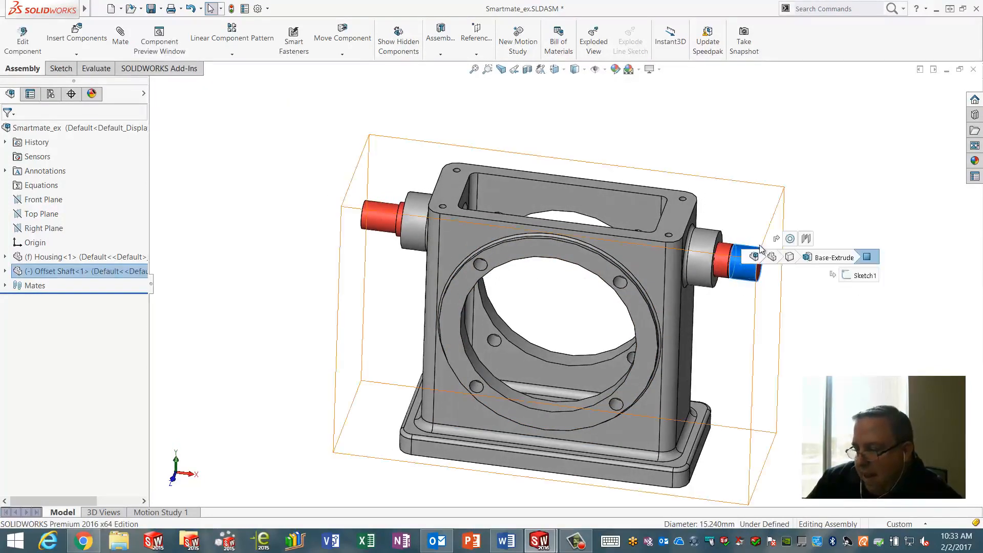
pyautogui.rightClick(808, 239)
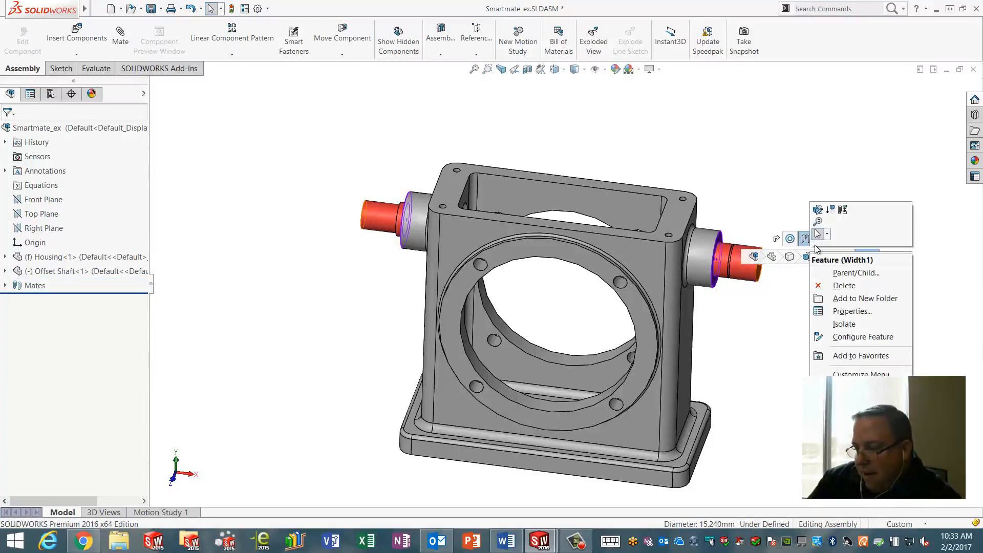
pyautogui.click(836, 290)
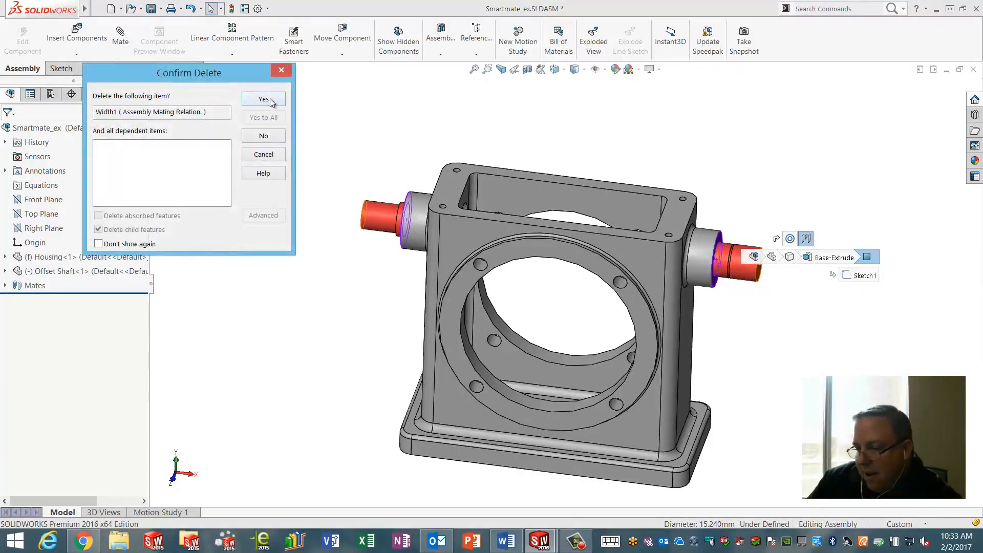
pyautogui.click(270, 101)
pyautogui.moveTo(551, 169); pyautogui.dragTo(697, 268, button='middle')
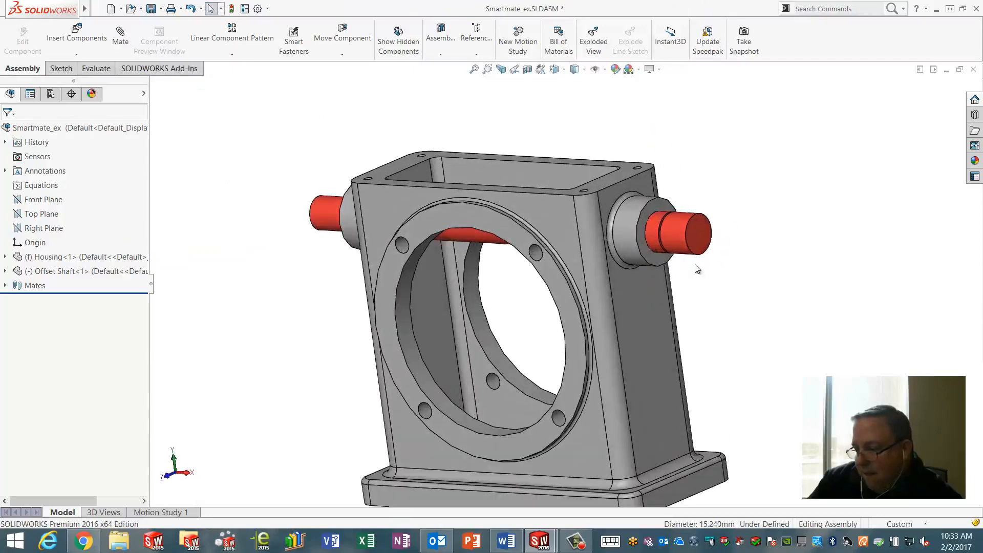
pyautogui.click(699, 239)
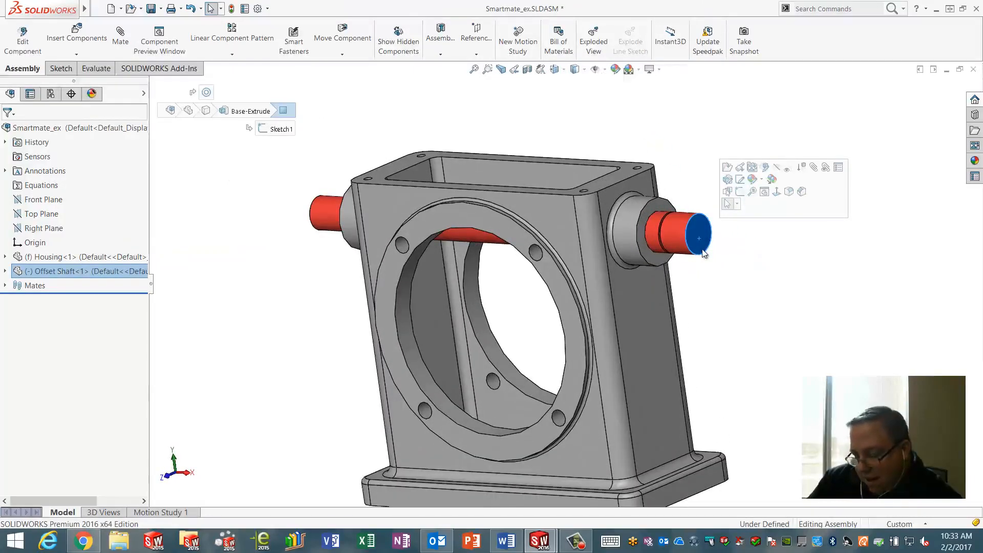
pyautogui.keyDown('ctrl'); pyautogui.click(663, 204); pyautogui.keyUp('ctrl')
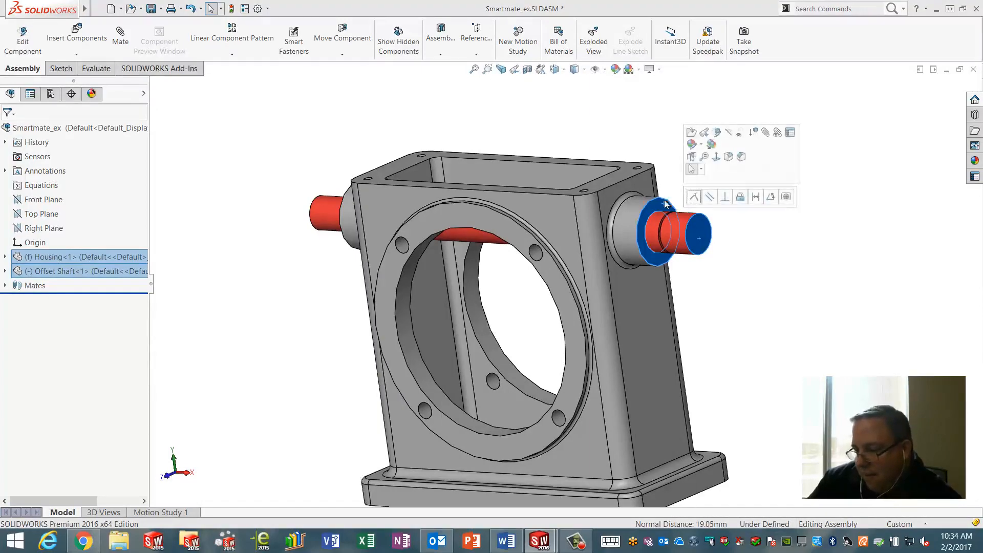
pyautogui.moveTo(333, 290); pyautogui.dragTo(444, 298, button='middle')
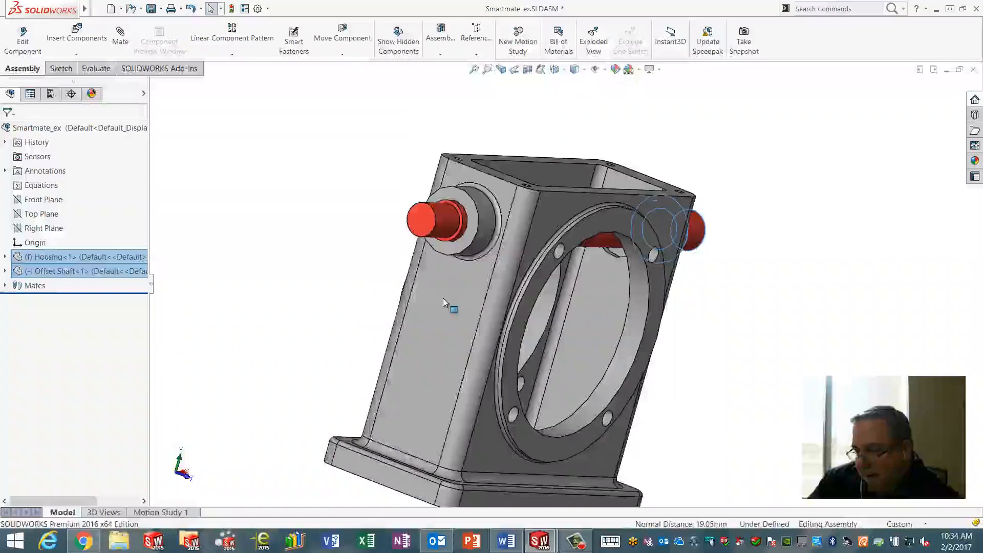
pyautogui.keyDown('ctrl'); pyautogui.click(472, 216); pyautogui.keyUp('ctrl')
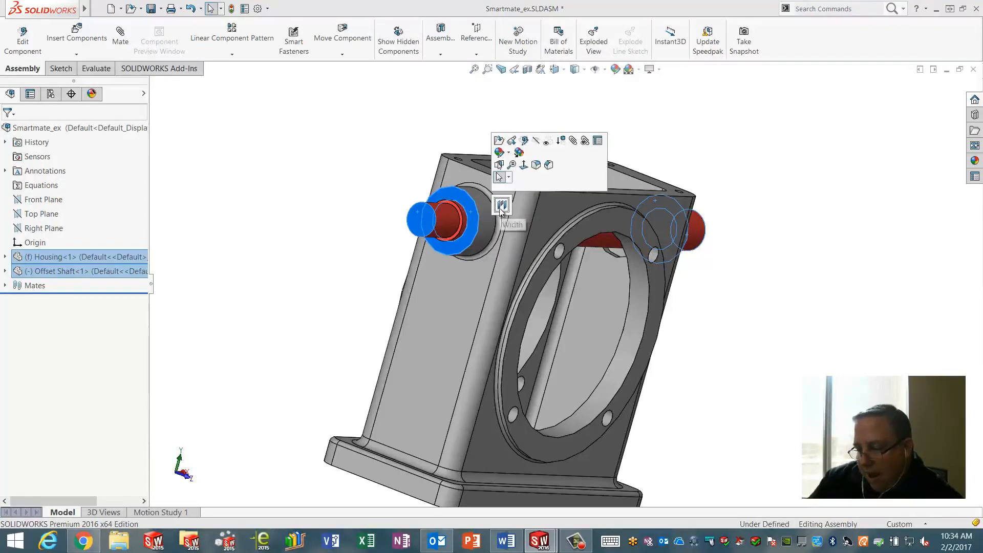
pyautogui.press('Escape')
pyautogui.moveTo(758, 288); pyautogui.dragTo(666, 276, button='middle')
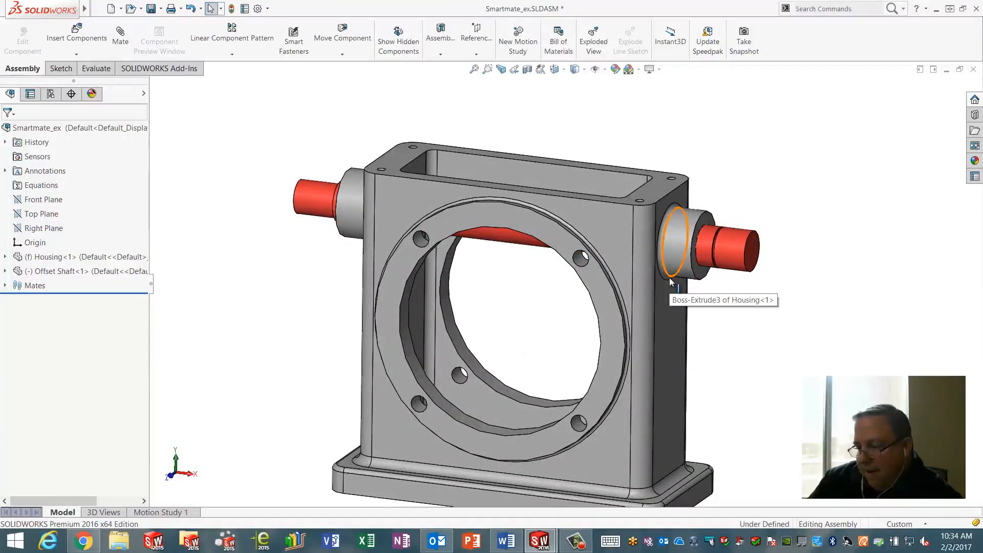
pyautogui.press('f')
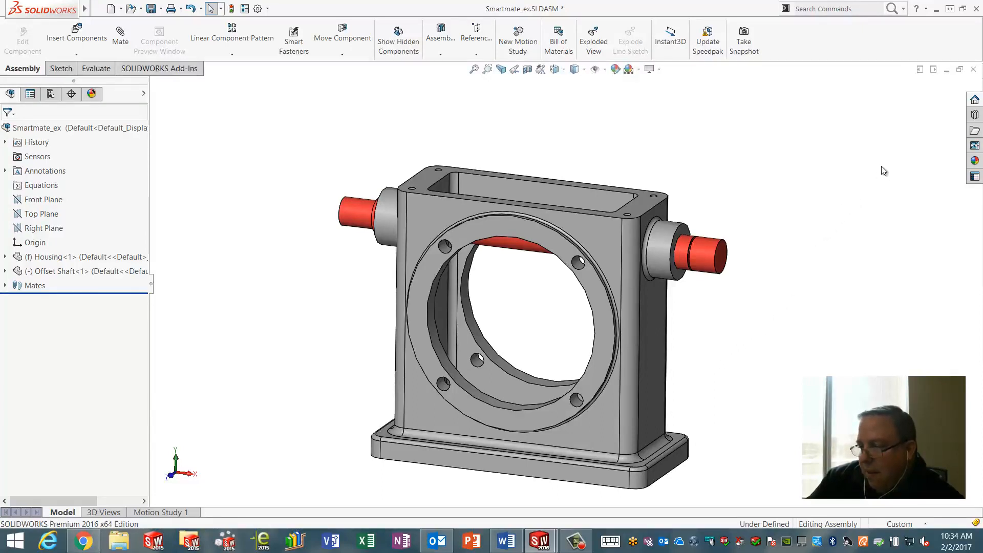
# - Search the SOLIDWORKS help for "quick mates" and open the topic on adding mates from the Quick Mates toolbar
pyautogui.click(927, 9)
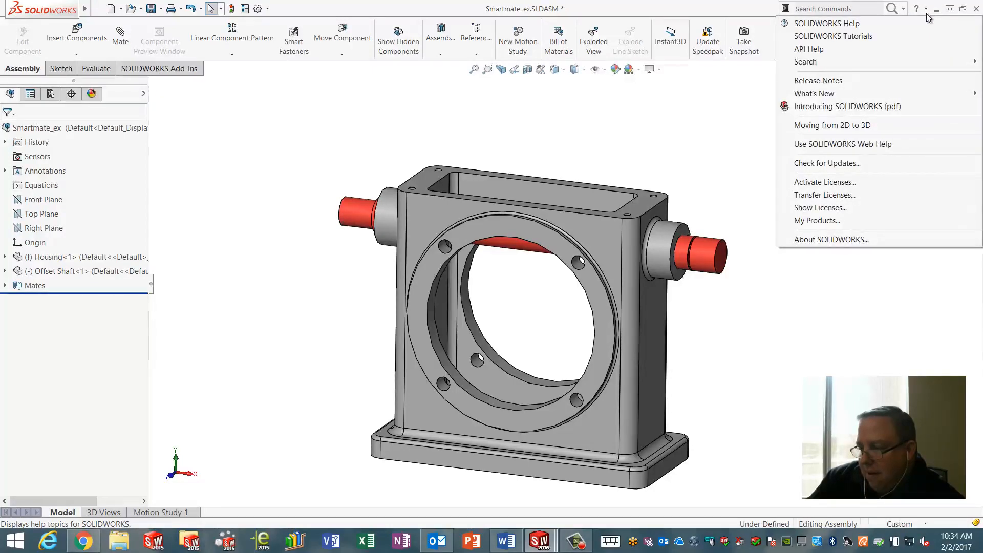
pyautogui.click(916, 28)
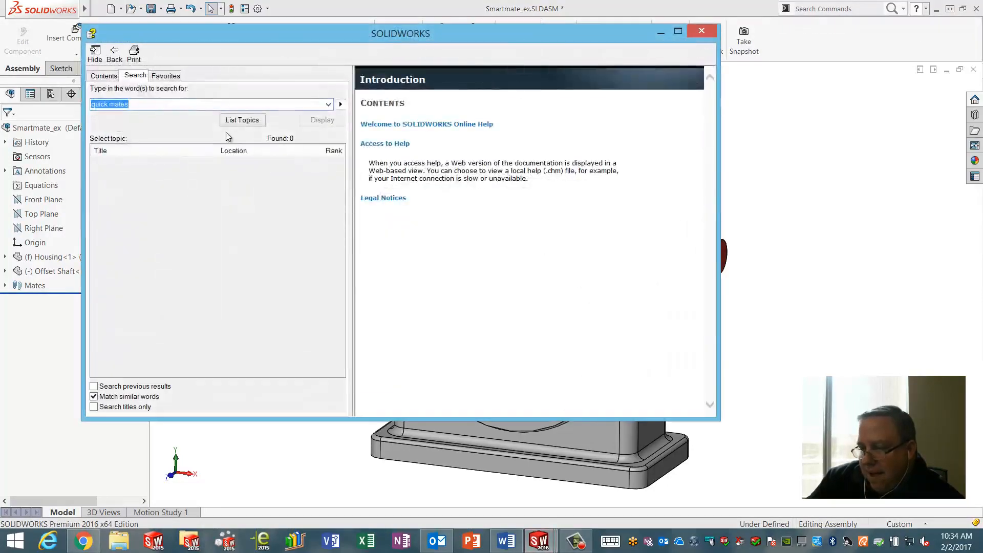
pyautogui.click(229, 121)
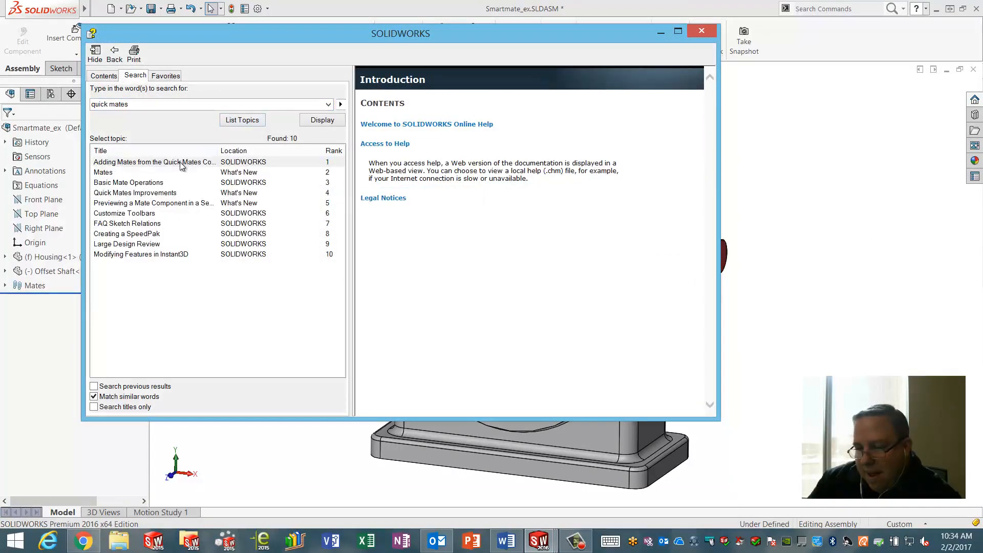
pyautogui.doubleClick(185, 162)
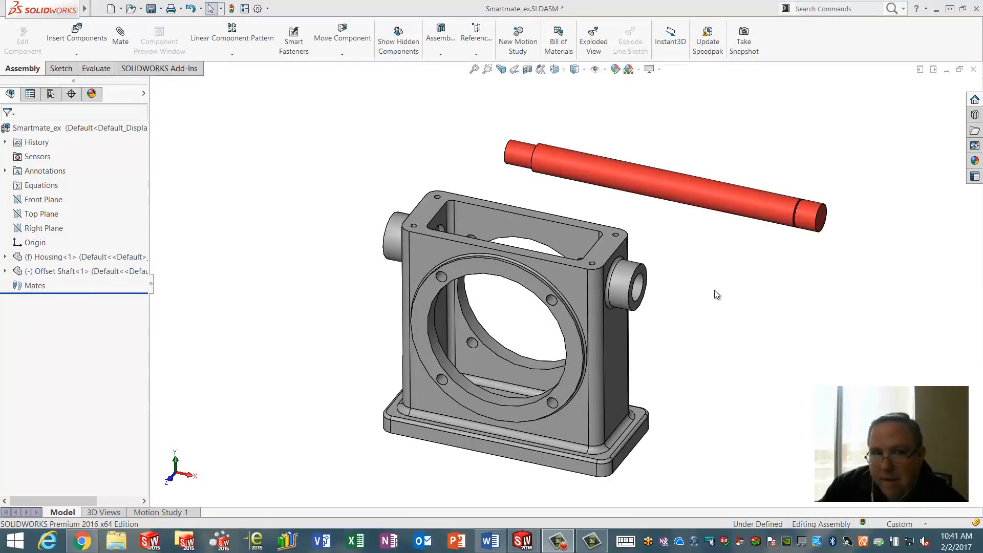
# - Move the unmated offset shaft by its main cylindrical face in SmartMate mode, placing it farther above the housing
pyautogui.moveTo(715, 290); pyautogui.dragTo(714, 288, button='middle')
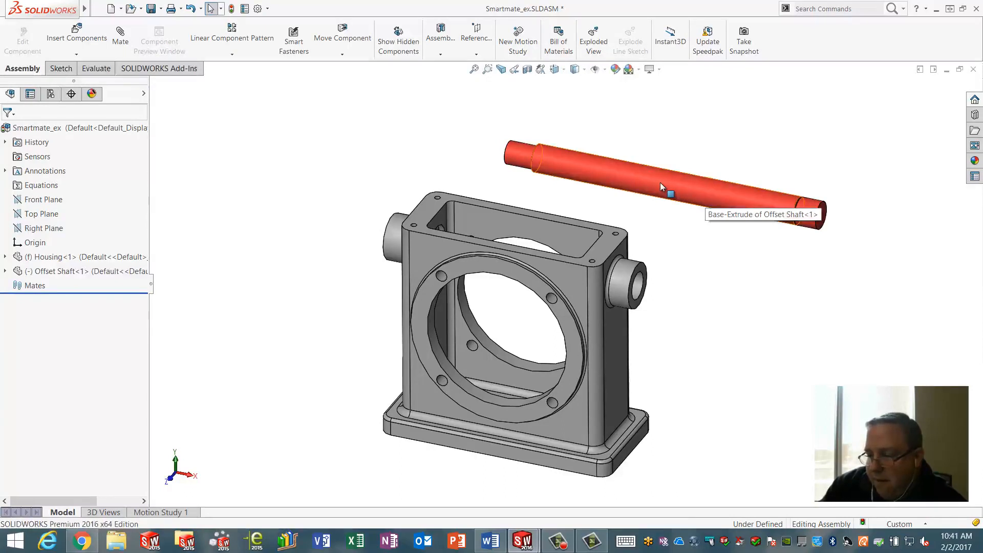
pyautogui.moveTo(661, 183); pyautogui.dragTo(696, 150)
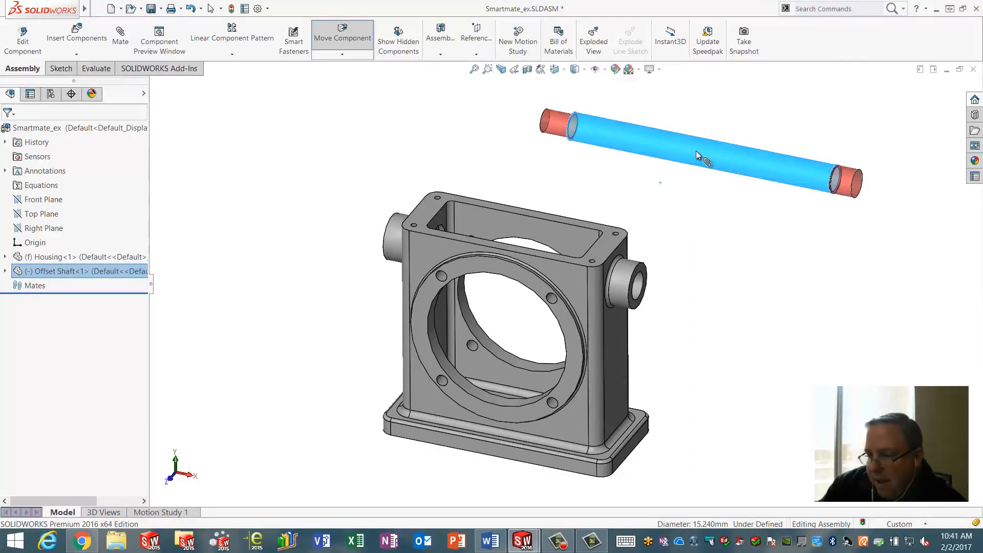
pyautogui.moveTo(696, 151); pyautogui.dragTo(670, 151)
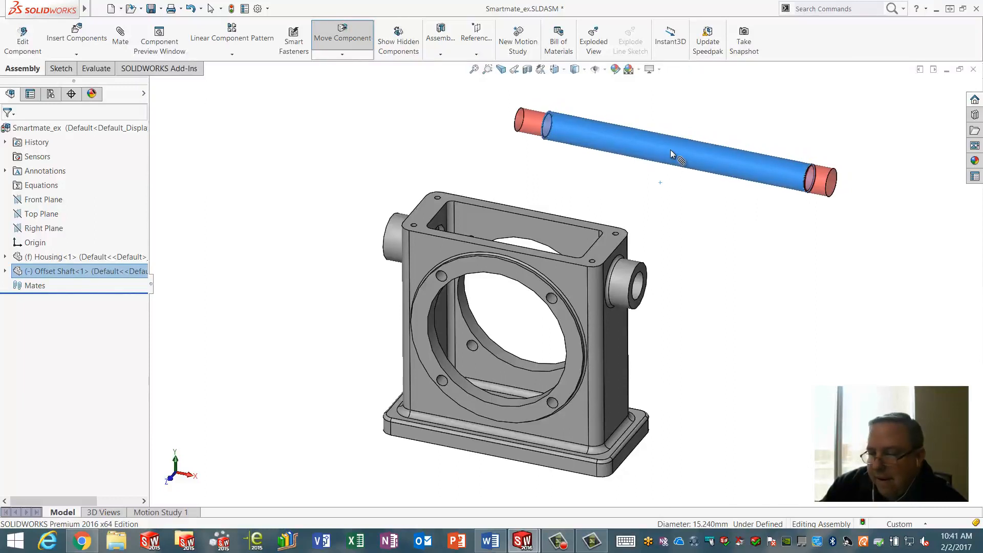
pyautogui.moveTo(671, 151); pyautogui.dragTo(708, 122)
pyautogui.press('Escape')
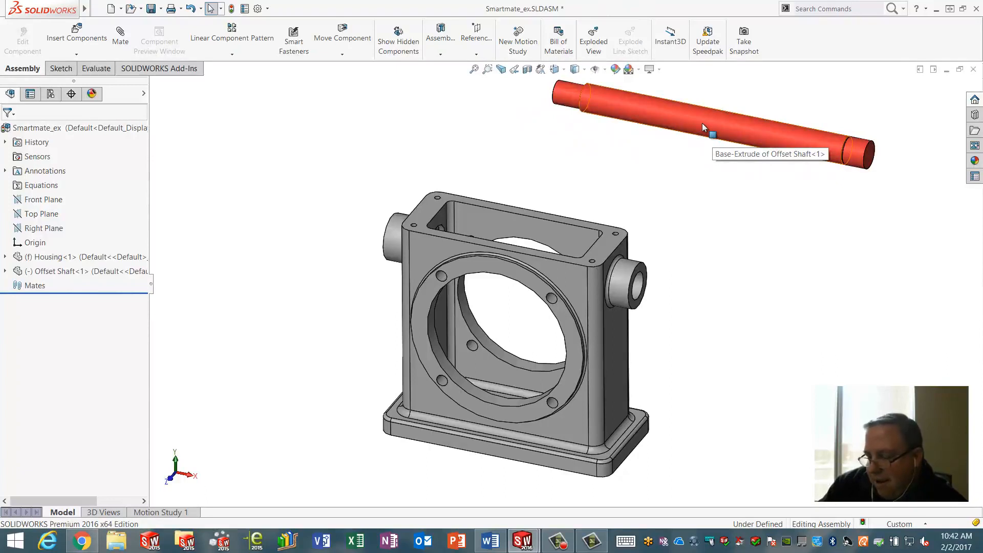
# - Preview a concentric SmartMate of the shaft's main cylindrical face on the housing's corner face and right boss bore, flipping the shaft's alignment repeatedly
pyautogui.moveTo(698, 122); pyautogui.dragTo(597, 322)
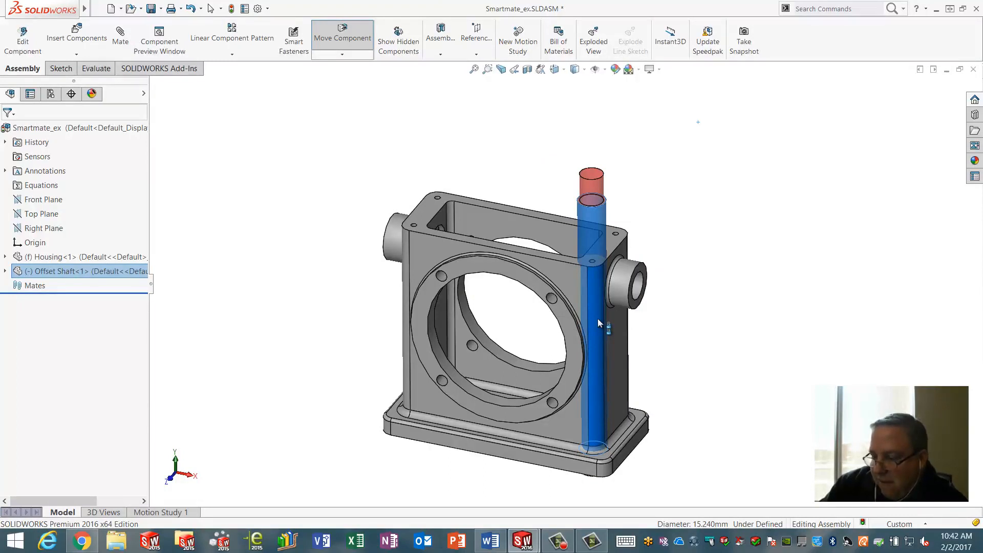
pyautogui.keyDown('alt'); pyautogui.moveTo(599, 320); pyautogui.dragTo(639, 293); pyautogui.keyUp('alt')
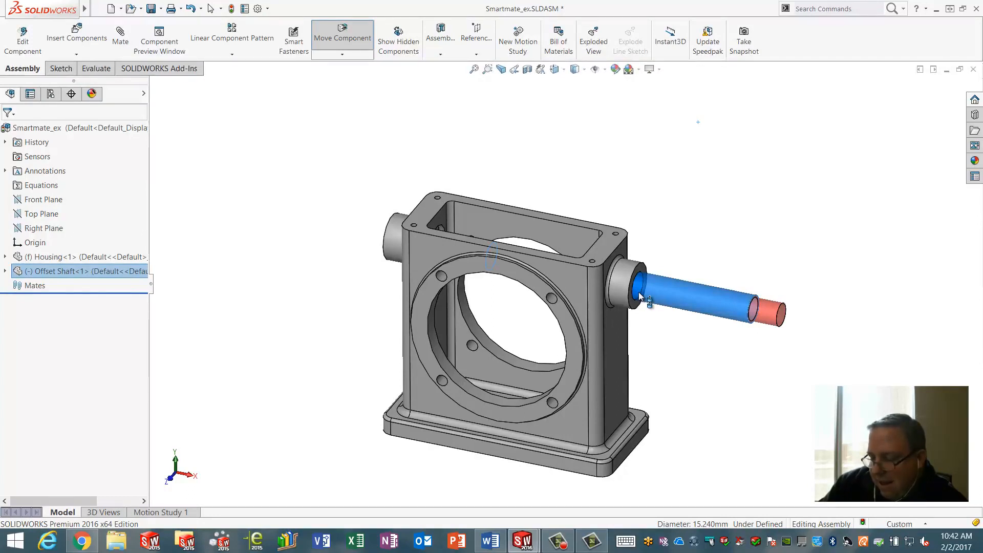
pyautogui.press('alt')
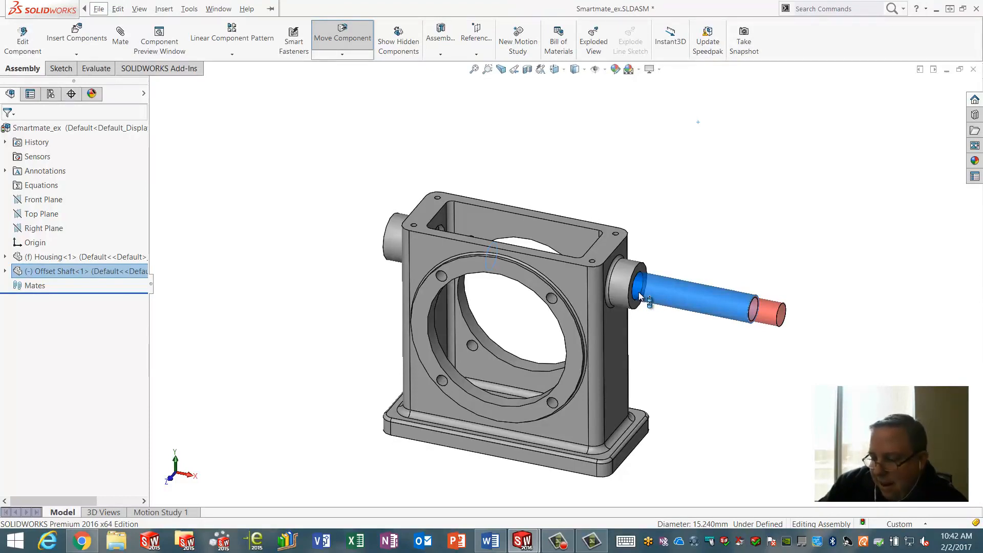
pyautogui.press('Tab')
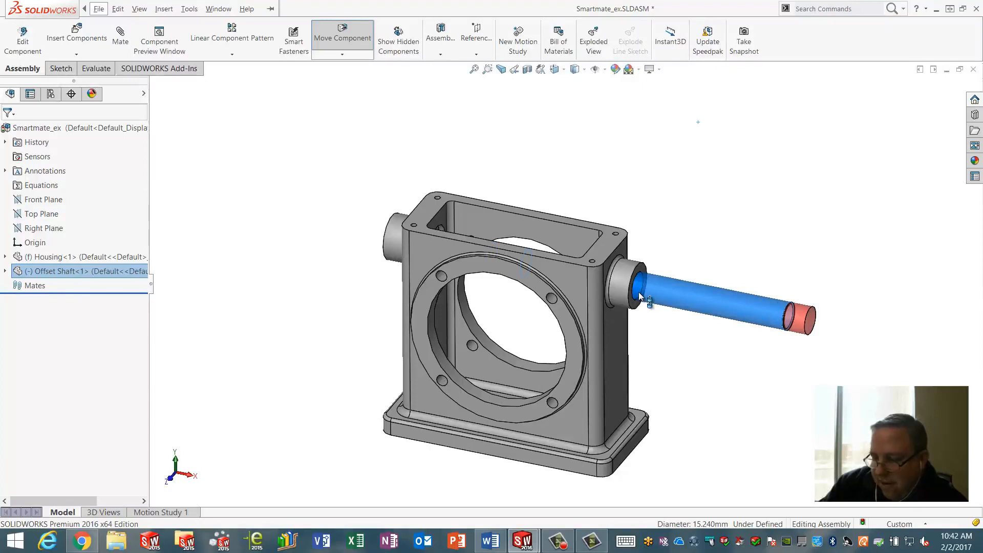
pyautogui.press('Tab')
pyautogui.press('Tab')
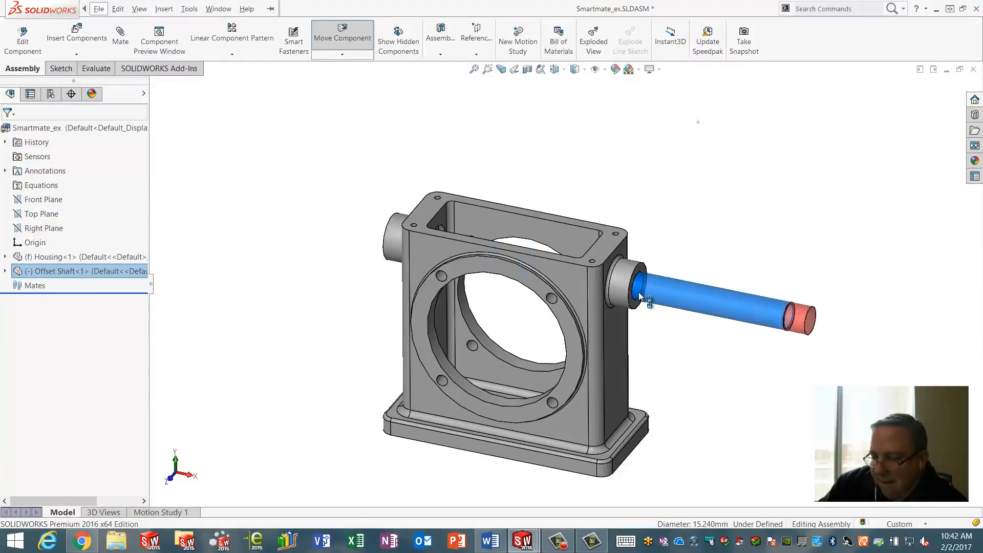
pyautogui.press('Tab')
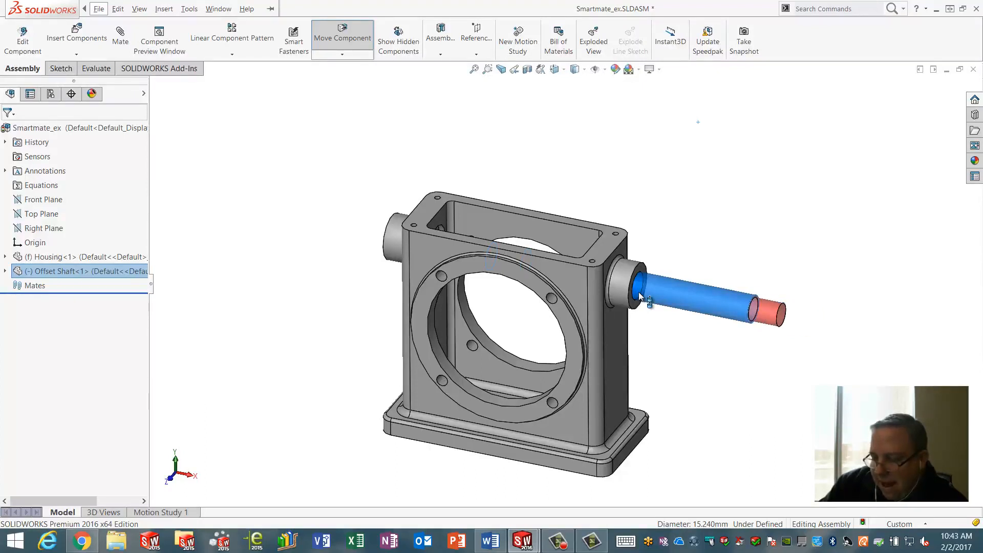
pyautogui.press('Tab')
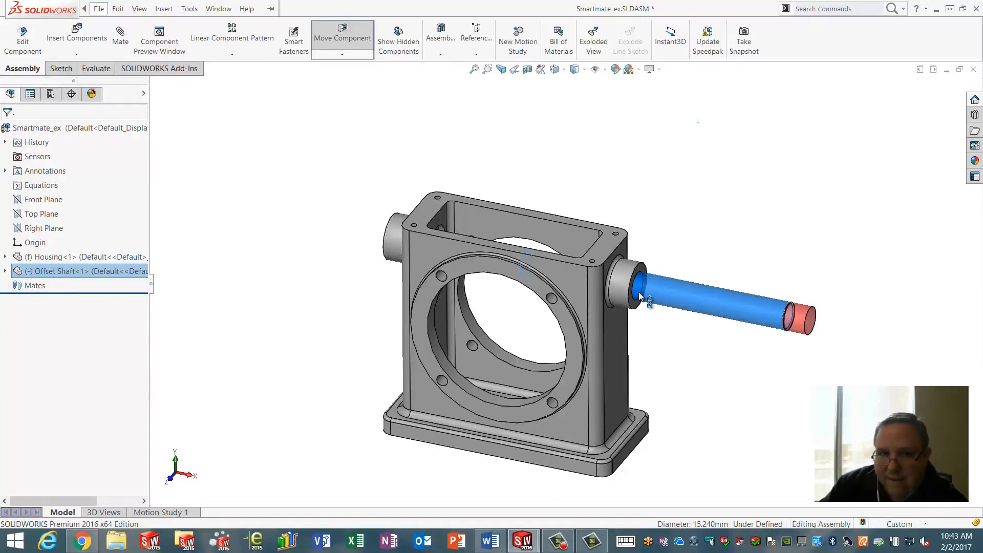
# - Mate the shaft's cylindrical face to the housing's right boss bore as Concentric, trying Tangent first and leaving rotation unlocked
pyautogui.keyDown('alt'); pyautogui.moveTo(638, 292); pyautogui.dragTo(591, 292); pyautogui.keyUp('alt')
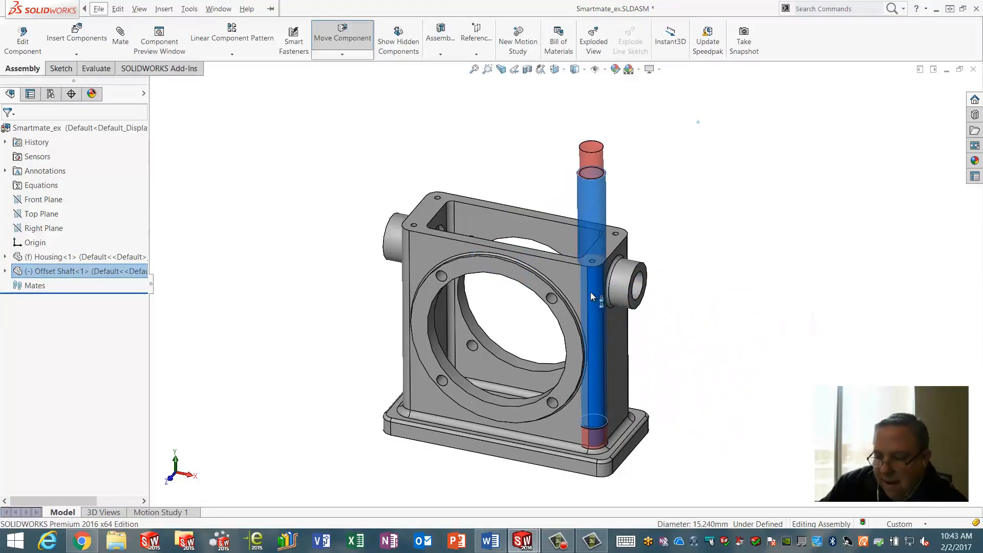
pyautogui.keyDown('alt'); pyautogui.moveTo(395, 233); pyautogui.dragTo(638, 292); pyautogui.keyUp('alt')
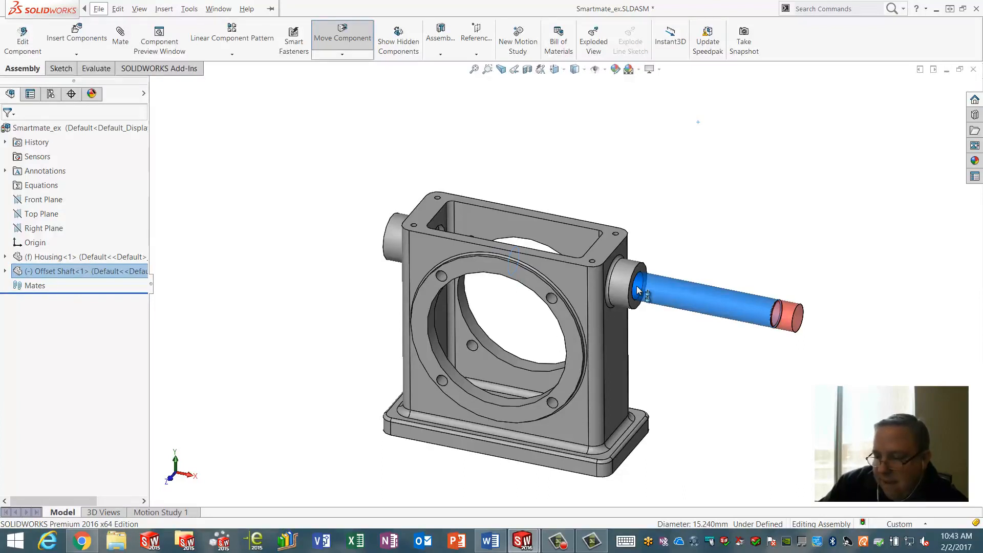
pyautogui.keyDown('alt'); pyautogui.moveTo(637, 290); pyautogui.dragTo(638, 285); pyautogui.keyUp('alt')
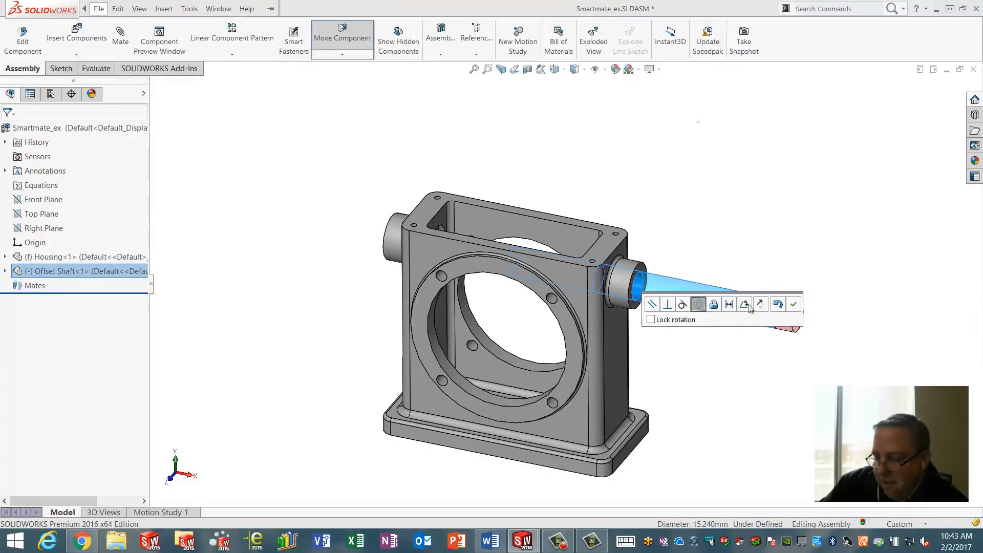
pyautogui.click(681, 306)
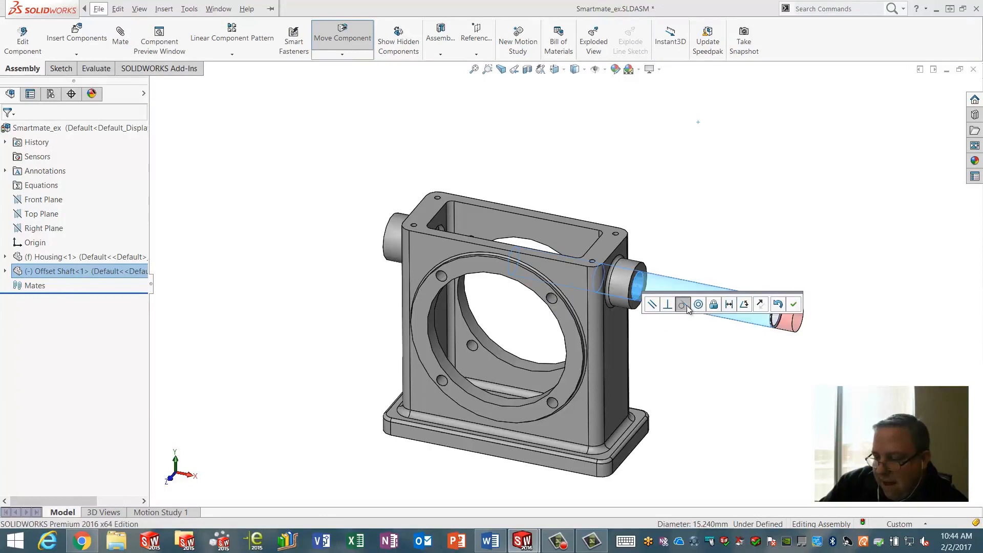
pyautogui.click(696, 307)
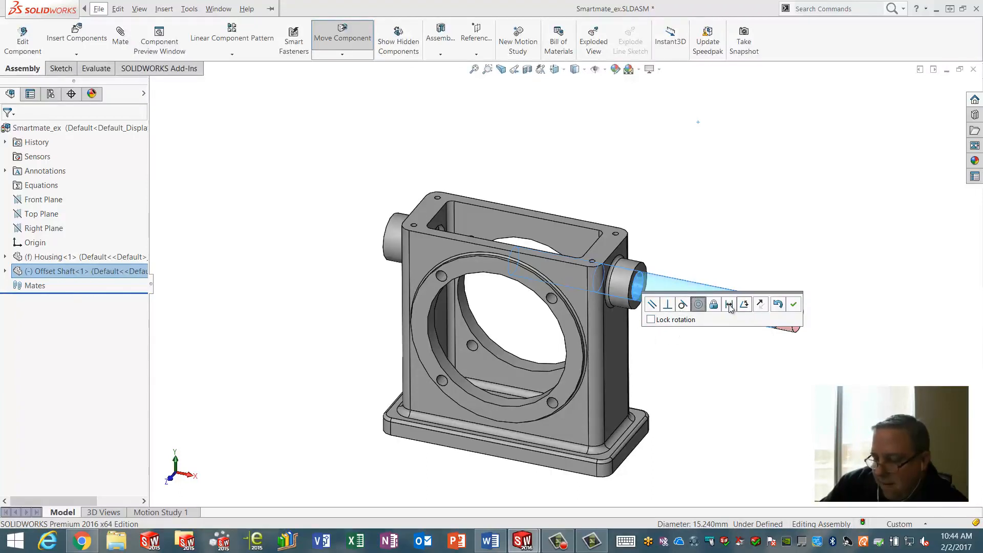
pyautogui.click(794, 307)
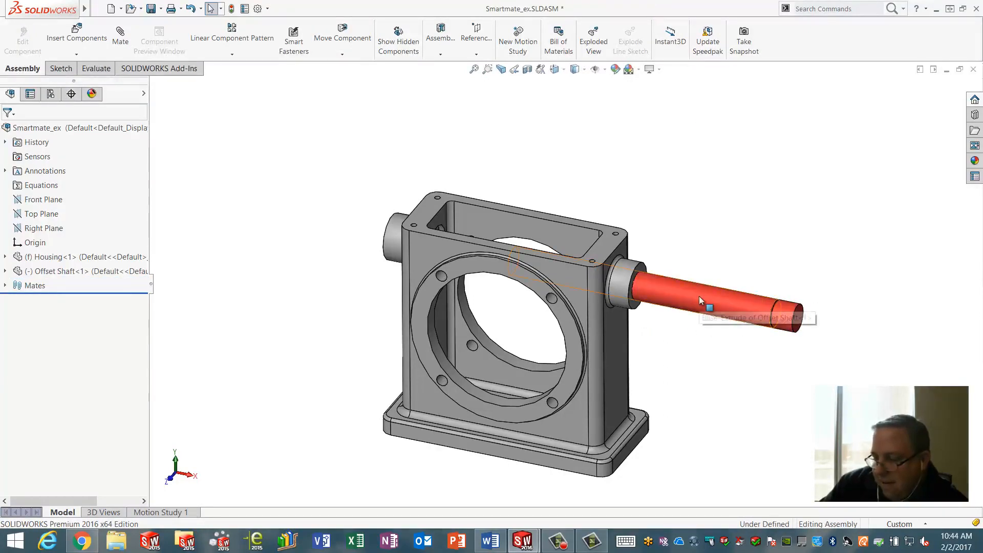
# - SmartMate the shaft's grooved end face to the right boss's outer face with a flipped Distance mate of 20 mm
pyautogui.scroll(-3, 727, 291)
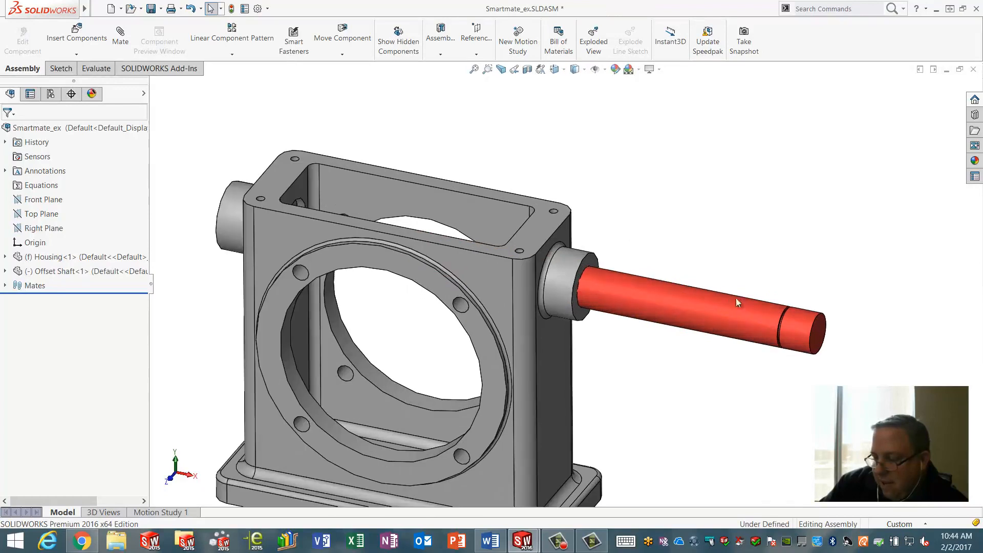
pyautogui.click(820, 334)
pyautogui.moveTo(816, 330); pyautogui.dragTo(592, 263)
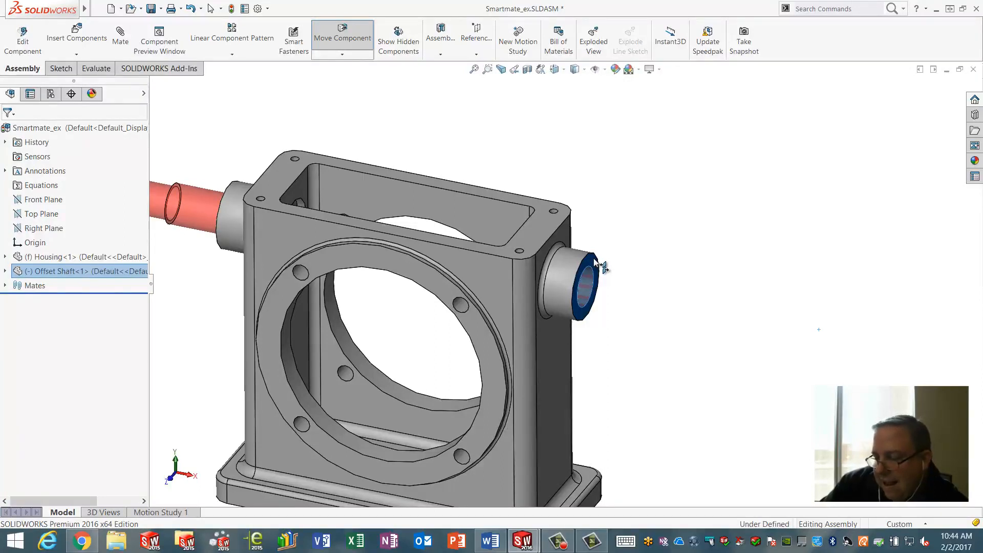
pyautogui.moveTo(594, 259); pyautogui.dragTo(594, 258)
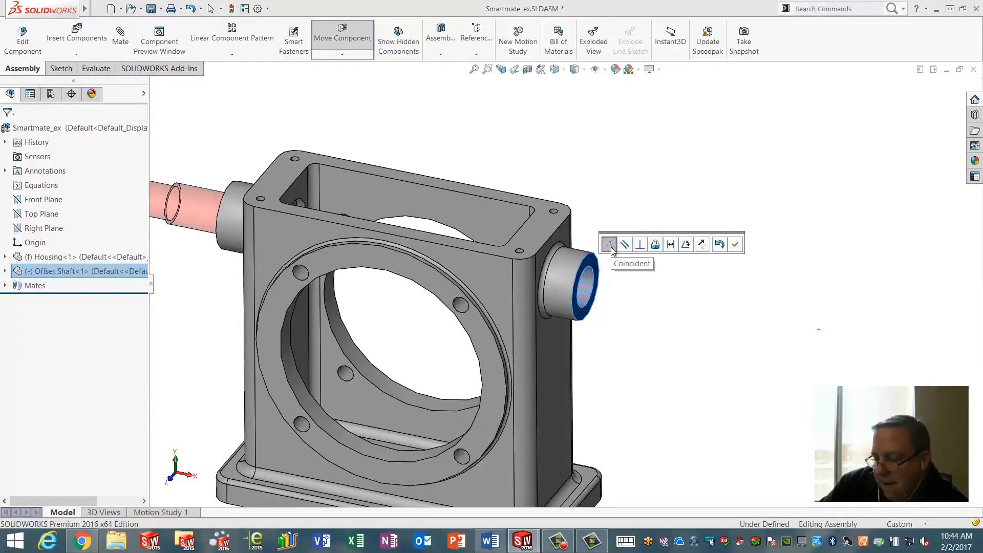
pyautogui.click(672, 248)
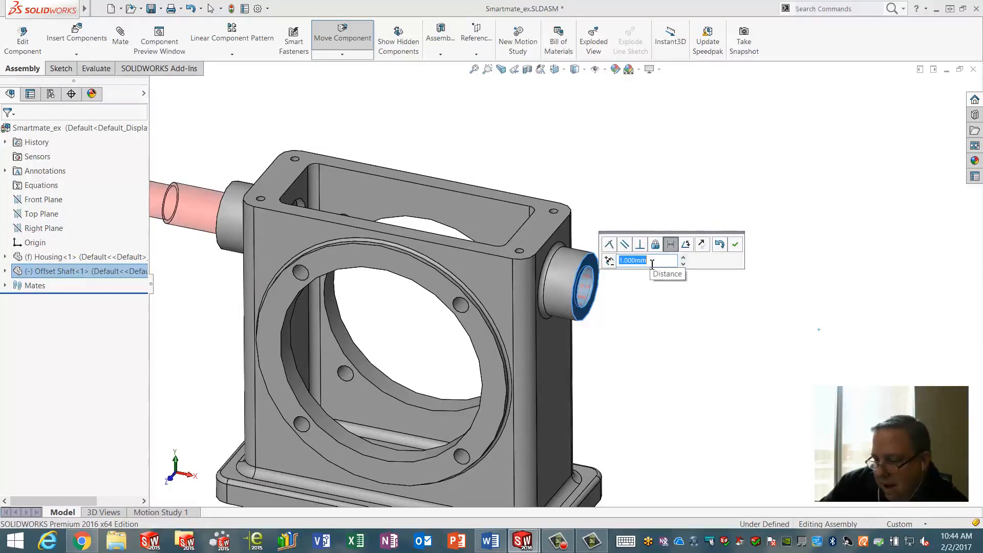
pyautogui.click(684, 258)
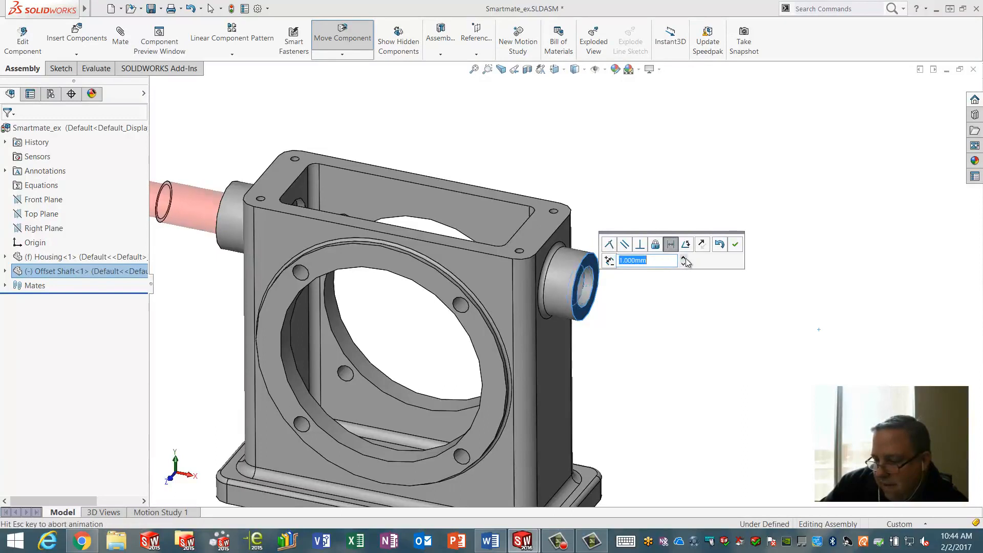
pyautogui.click(610, 262)
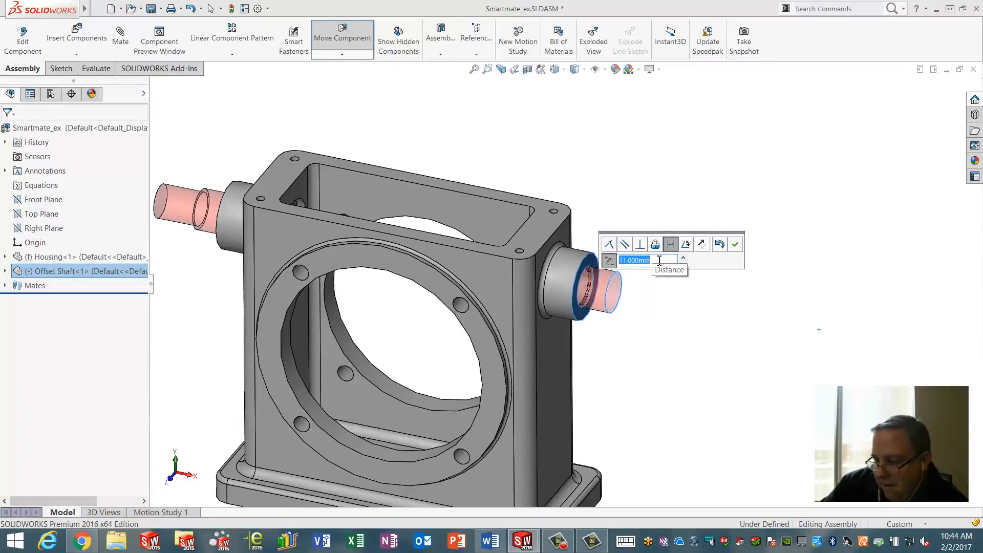
pyautogui.write('20')
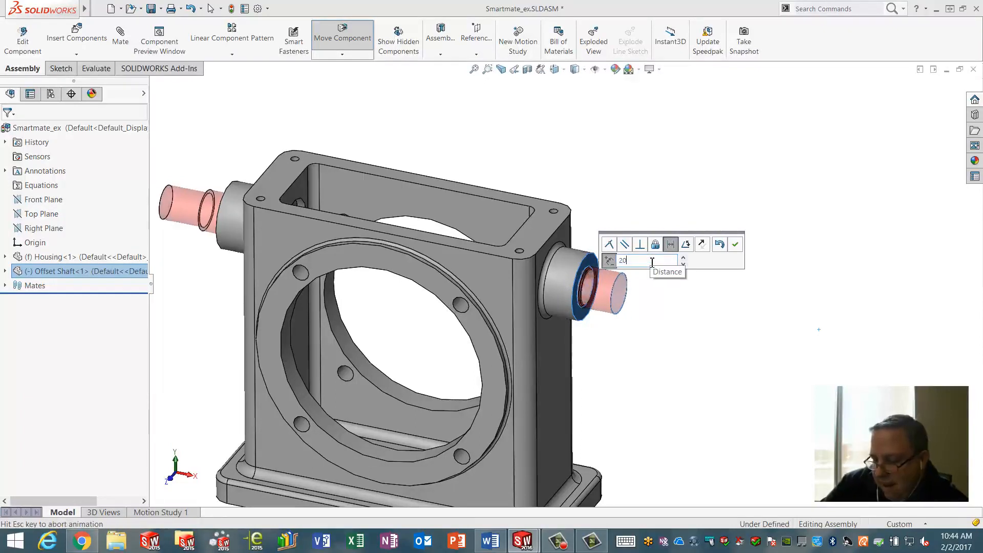
pyautogui.click(735, 246)
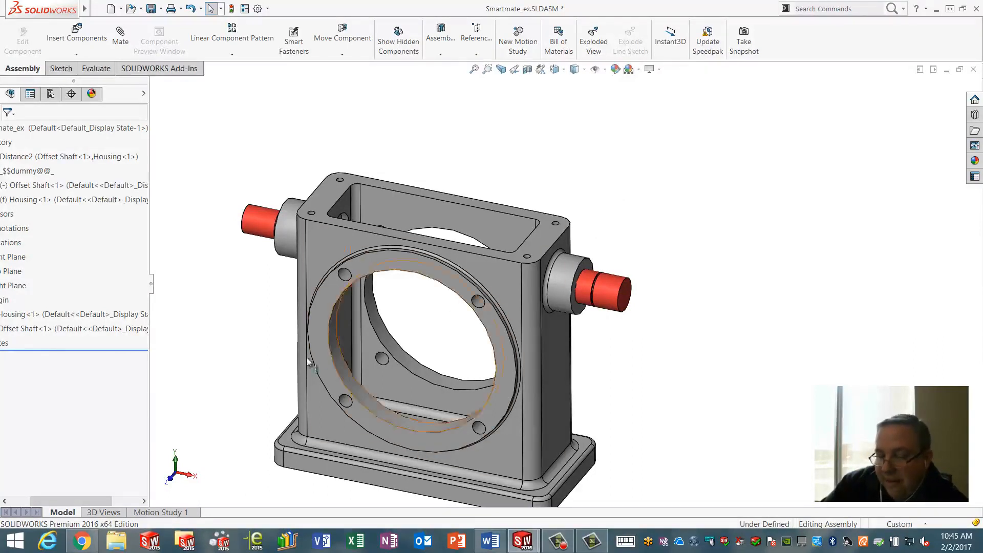
# - Insert the Cover_Pl&Lug.SLDPRT part into the assembly and place it in empty space to the left of the housing
pyautogui.moveTo(72, 499); pyautogui.dragTo(26, 498)
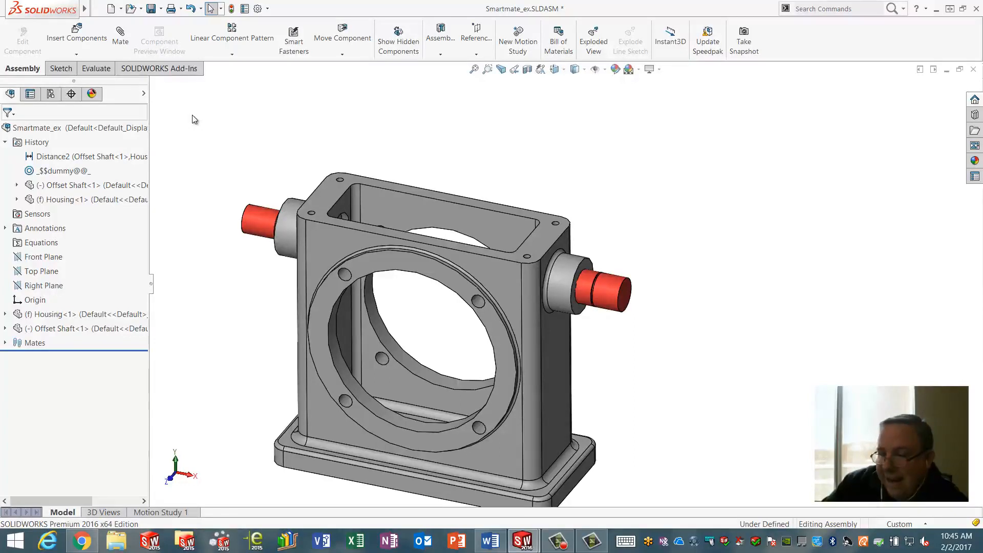
pyautogui.click(83, 41)
pyautogui.click(82, 342)
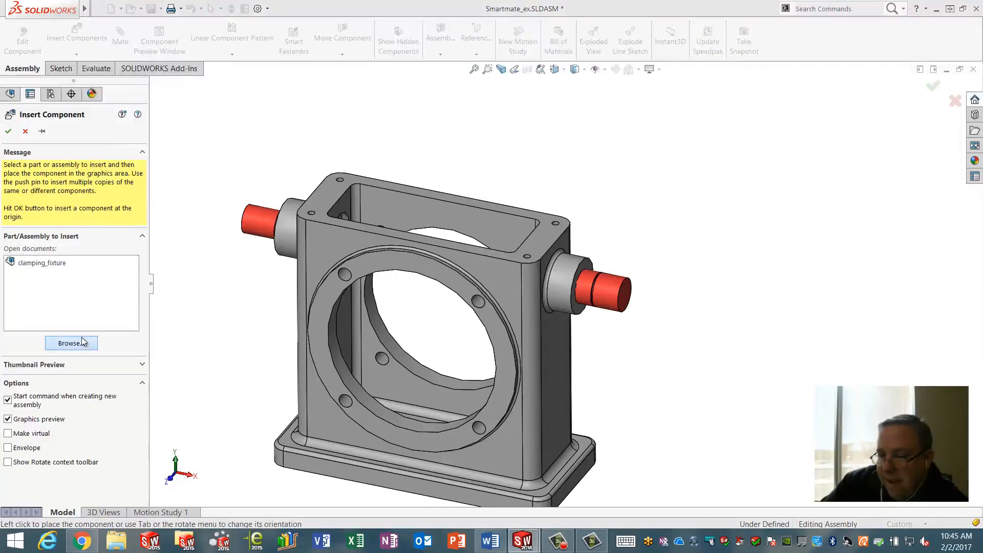
pyautogui.click(266, 103)
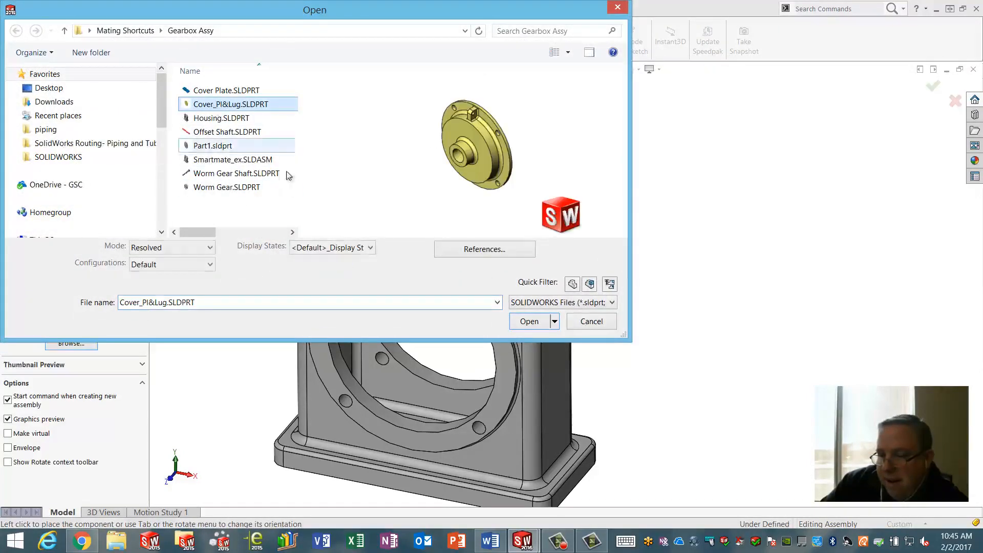
pyautogui.click(528, 321)
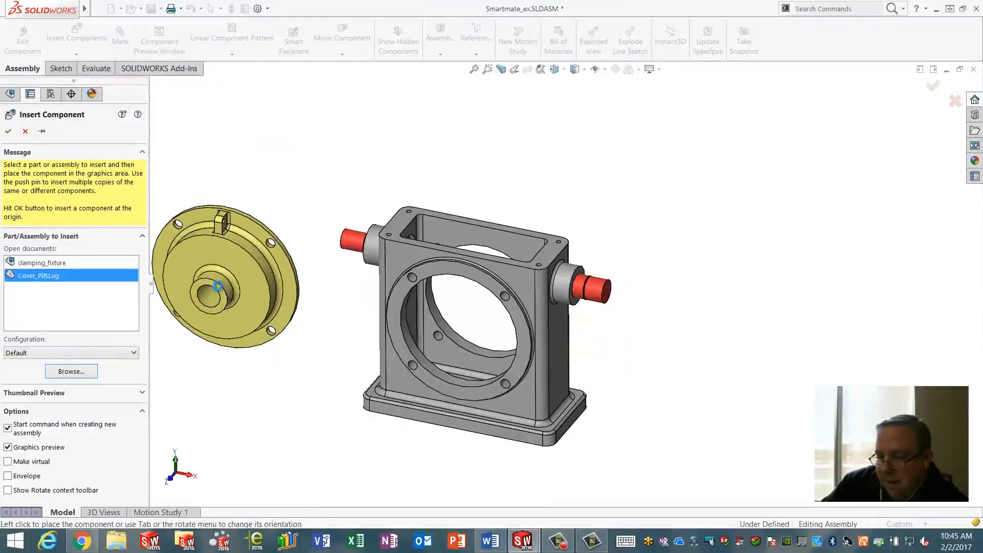
pyautogui.click(217, 285)
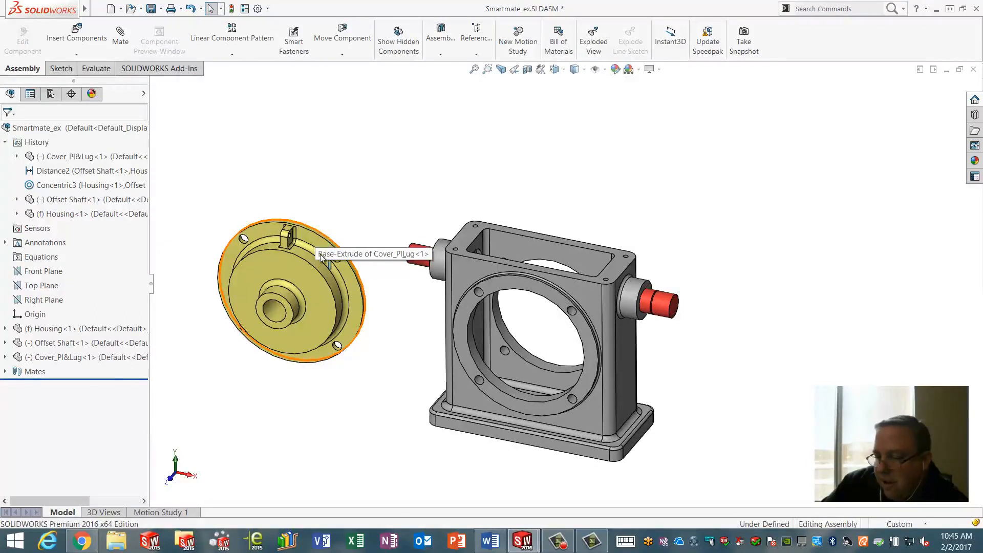
# - Rotate the cover component until its flat back face is visible, and clear the selection
pyautogui.moveTo(353, 287); pyautogui.dragTo(251, 336, button='right')
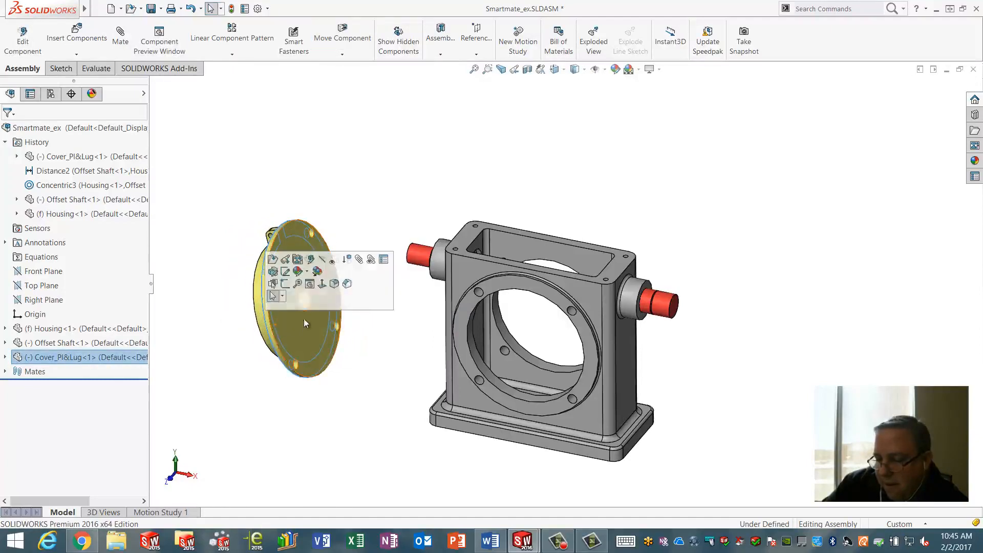
pyautogui.scroll(-5, 287, 241)
pyautogui.click(266, 229)
# - Examine the cover's outer rim face, flat back face and circular back edge up close
pyautogui.scroll(-2, 277, 233)
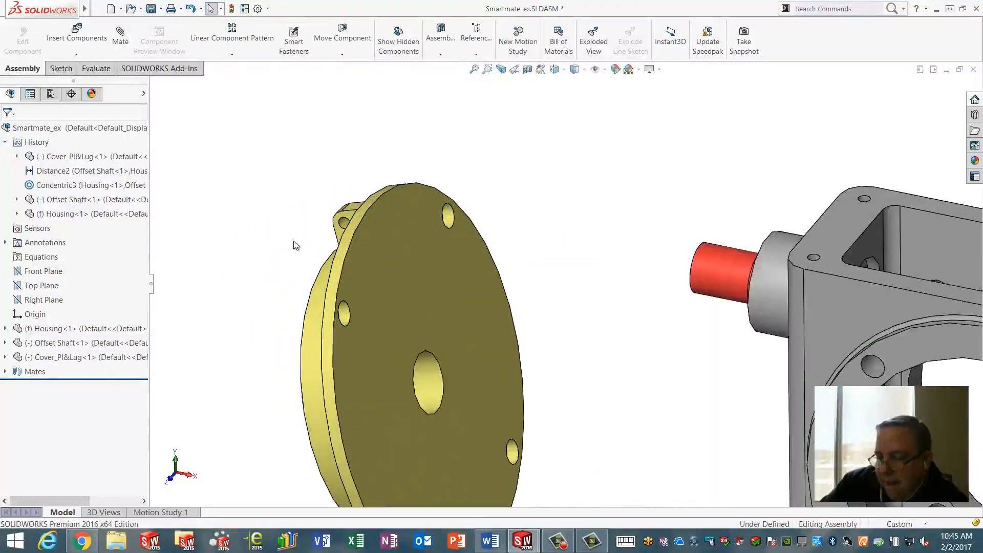
pyautogui.scroll(-4, 348, 266)
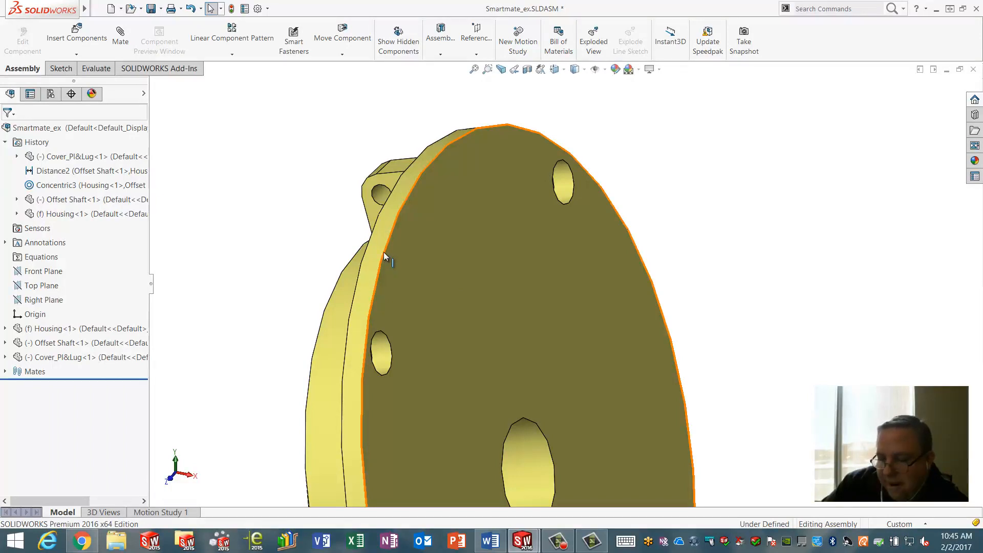
pyautogui.click(382, 240)
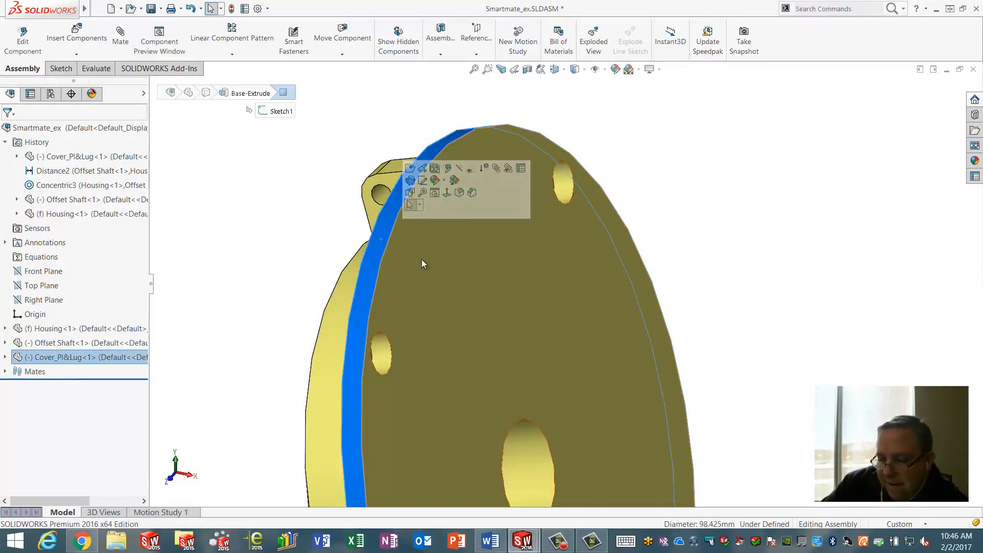
pyautogui.moveTo(490, 263); pyautogui.dragTo(502, 246, button='middle')
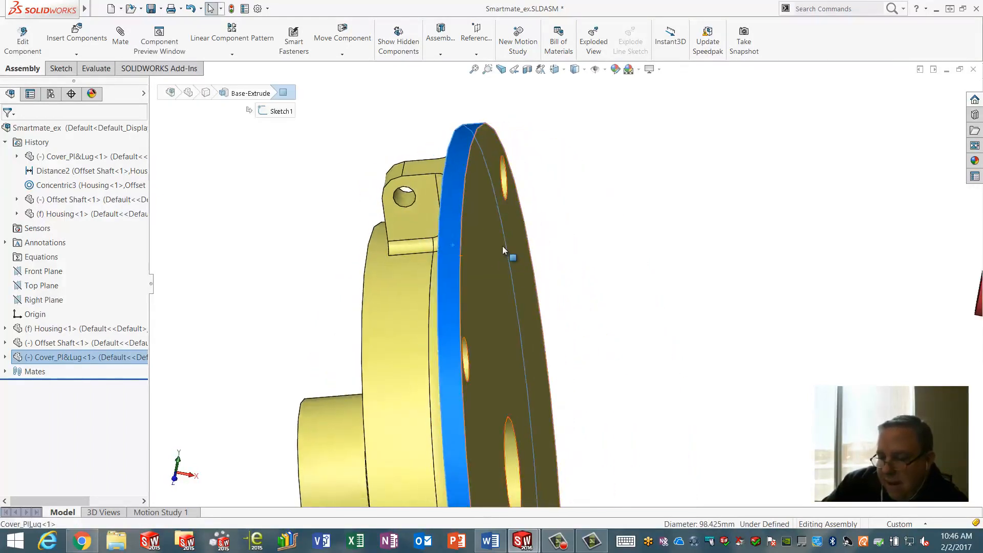
pyautogui.click(503, 240)
pyautogui.click(600, 297)
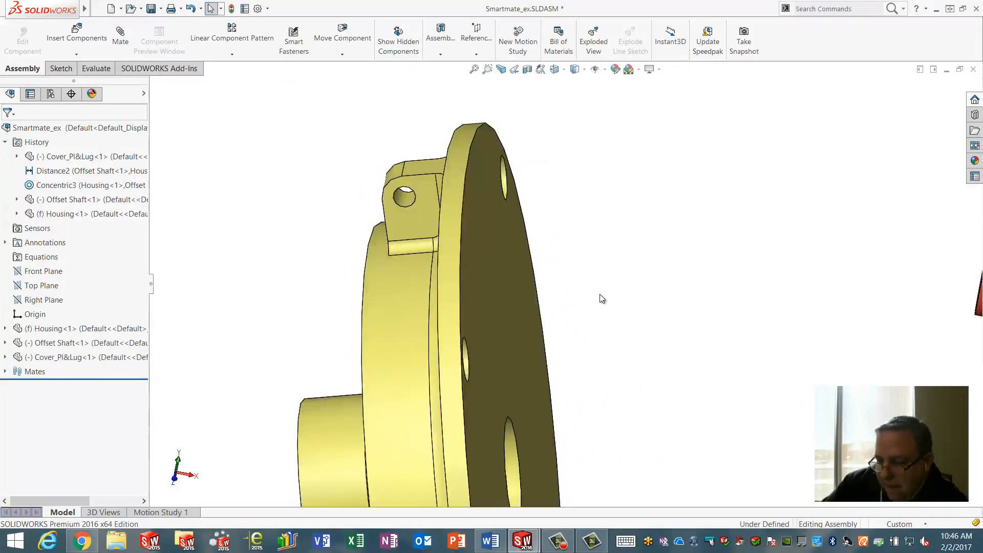
pyautogui.scroll(6, 600, 297)
pyautogui.scroll(3, 600, 294)
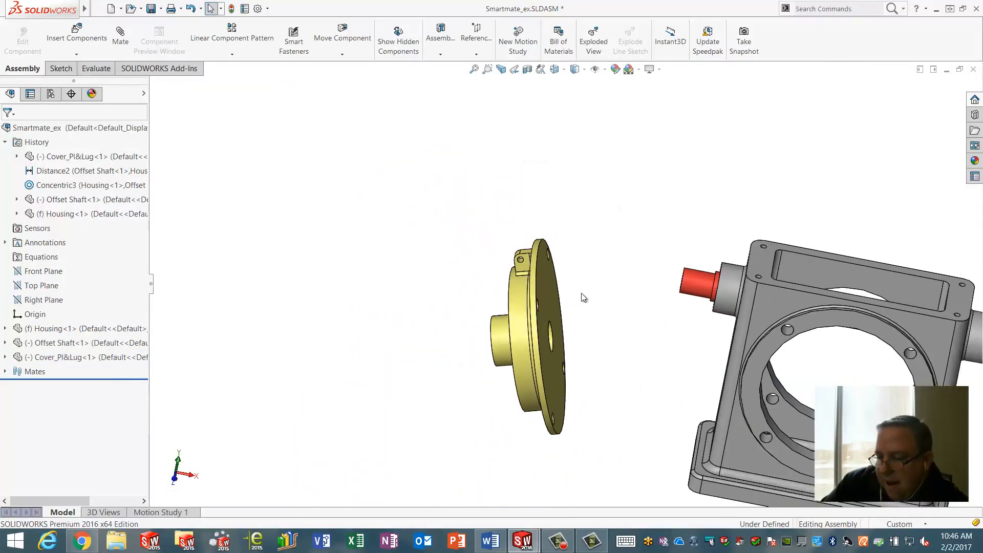
# - SmartMate the cover's circular back edge onto the end of the shaft protruding from the left boss, with the alignment flipped
pyautogui.click(537, 279)
pyautogui.moveTo(537, 275); pyautogui.dragTo(962, 310)
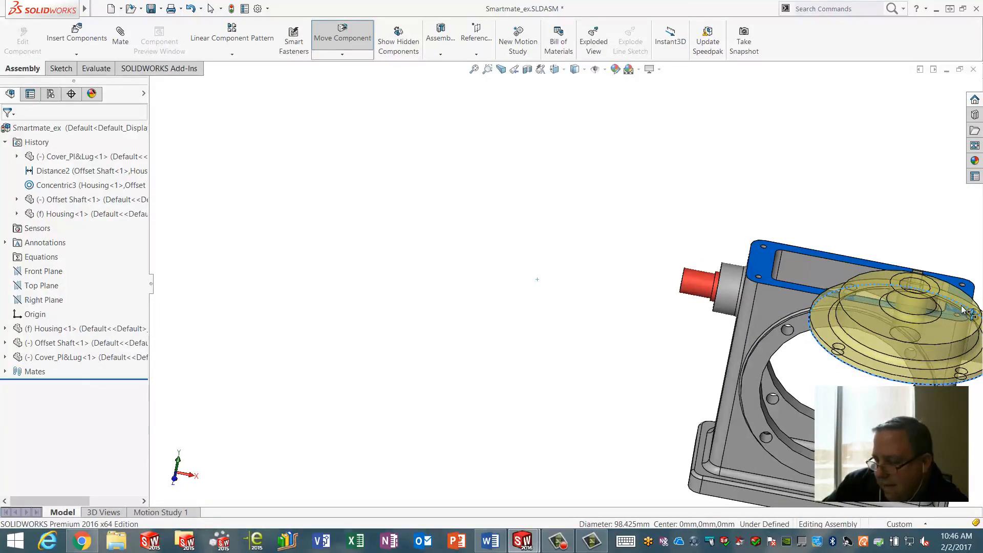
pyautogui.moveTo(962, 310); pyautogui.dragTo(786, 304)
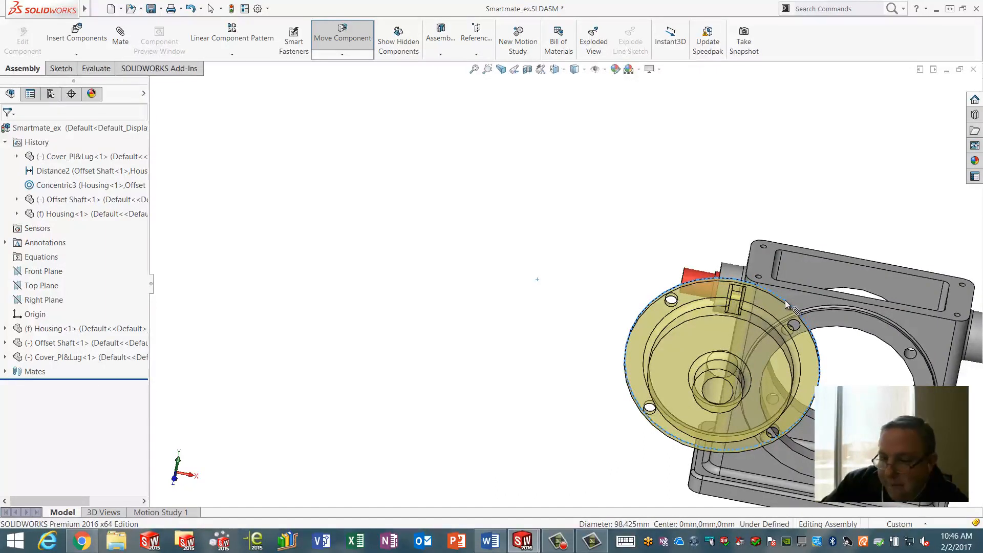
pyautogui.moveTo(787, 304); pyautogui.dragTo(761, 250)
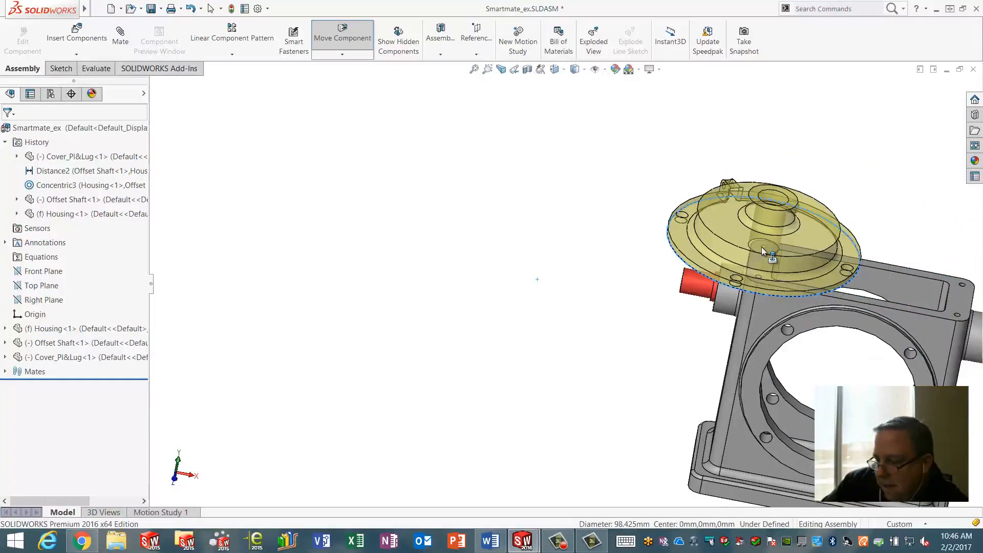
pyautogui.moveTo(761, 247); pyautogui.dragTo(686, 278)
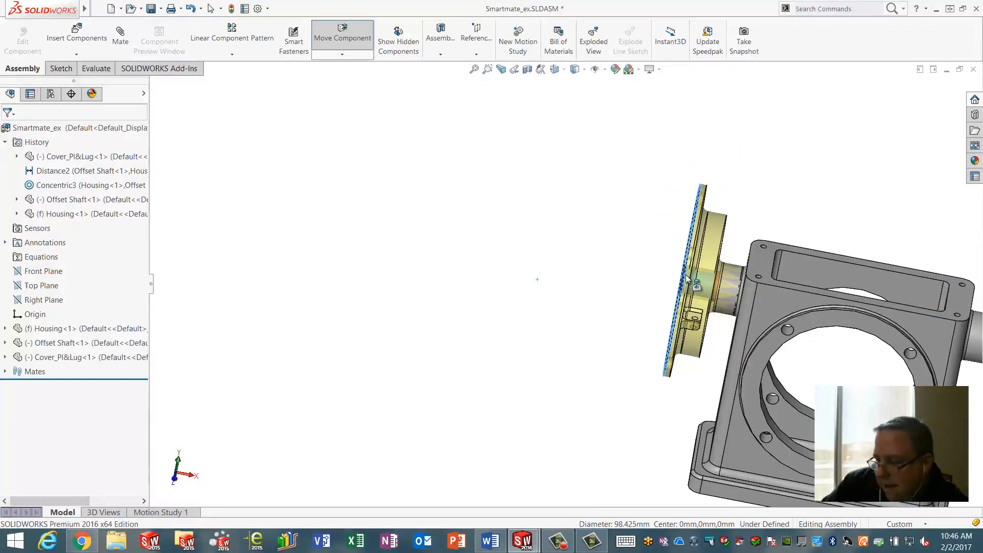
pyautogui.press('alt')
pyautogui.press('Tab')
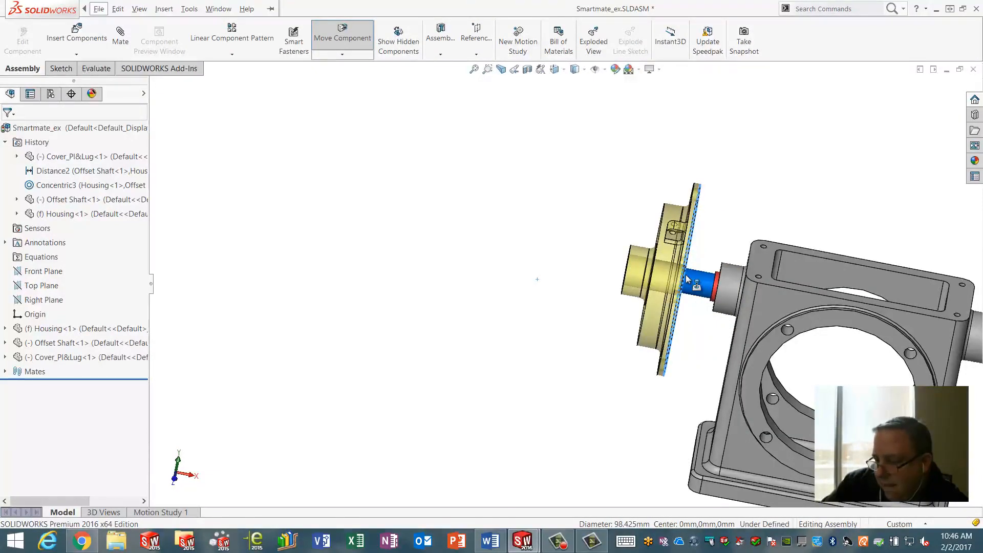
pyautogui.keyDown('alt'); pyautogui.moveTo(687, 279); pyautogui.dragTo(688, 279); pyautogui.keyUp('alt')
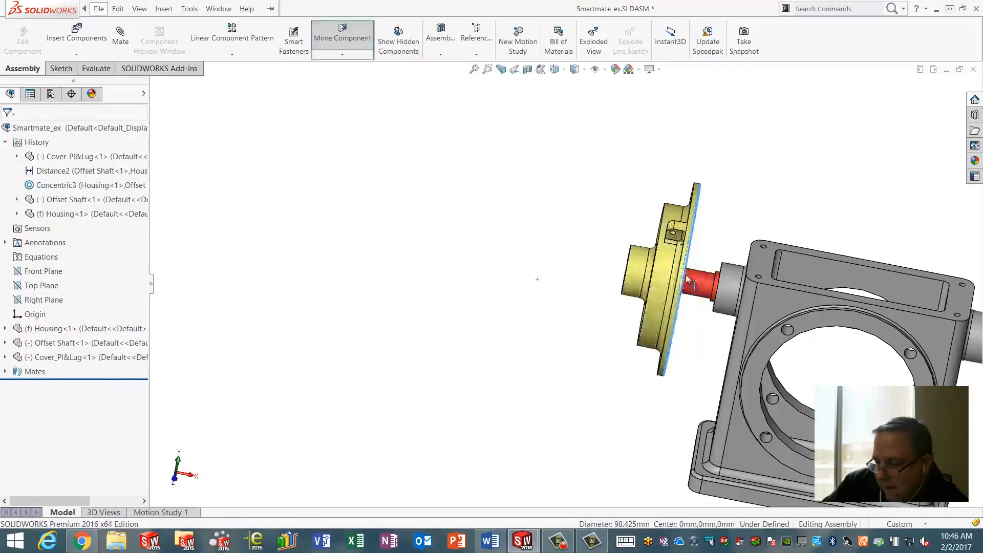
# - Examine the cover's rim face, circular back edge and flat back face together with the cylindrical face and edge of the shaft end
pyautogui.moveTo(744, 209); pyautogui.dragTo(727, 233, button='middle')
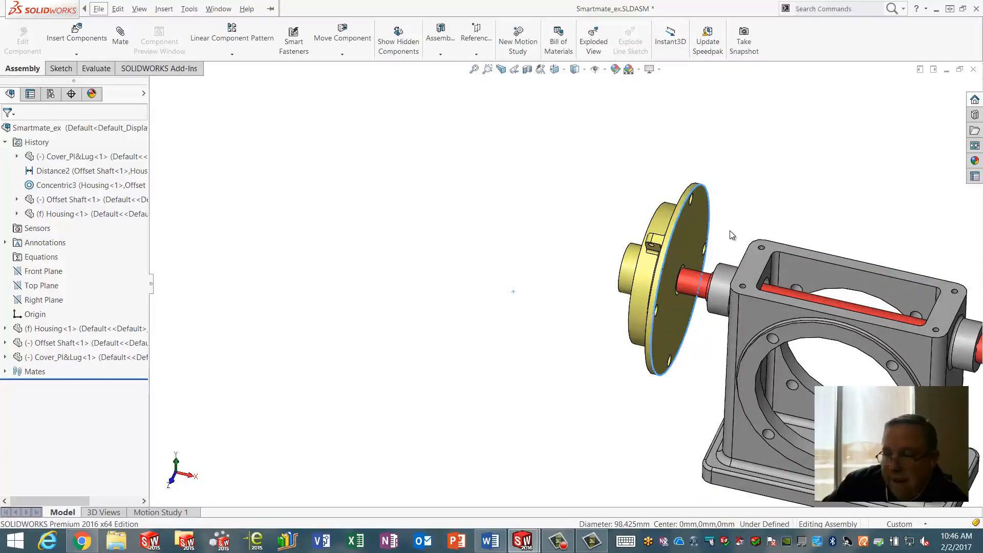
pyautogui.scroll(-8, 733, 236)
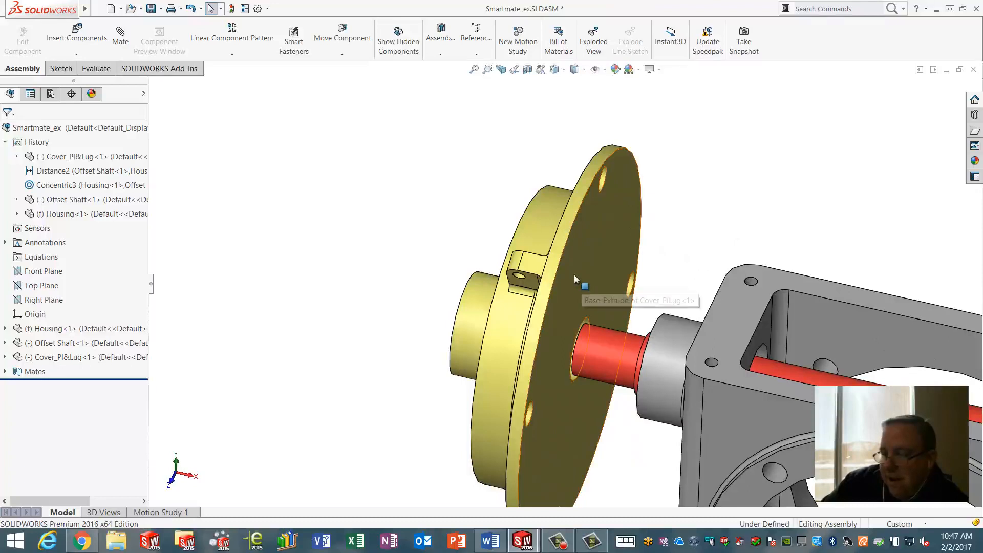
pyautogui.click(556, 252)
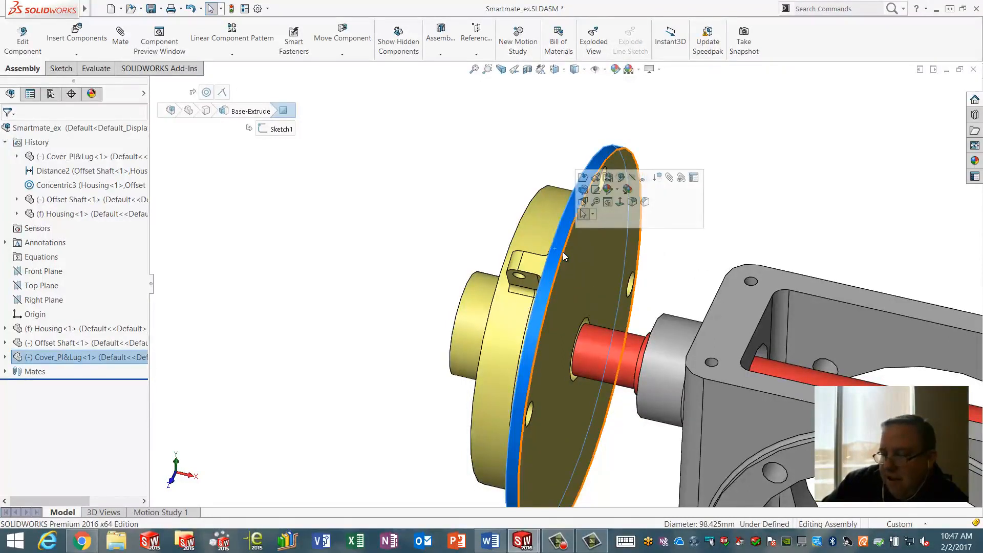
pyautogui.click(563, 252)
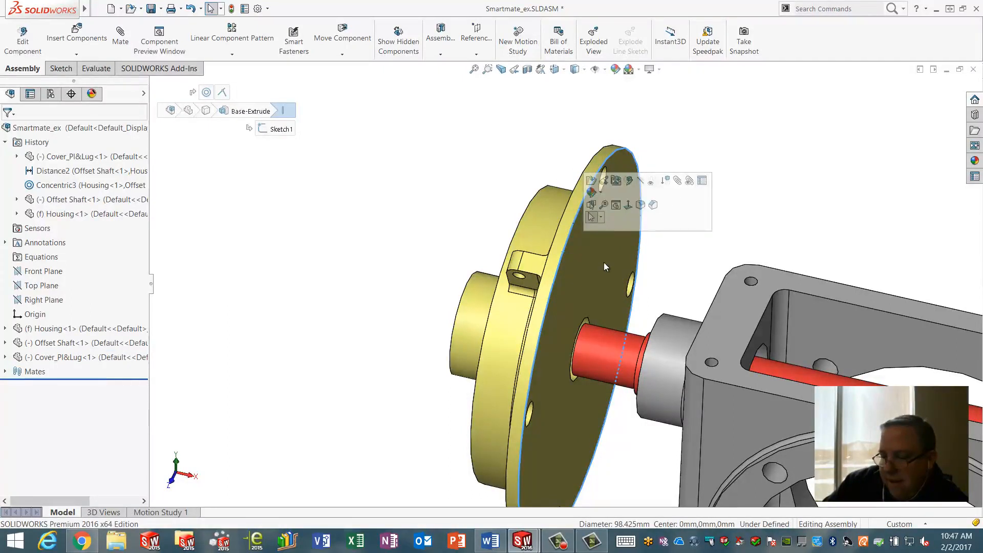
pyautogui.click(677, 276)
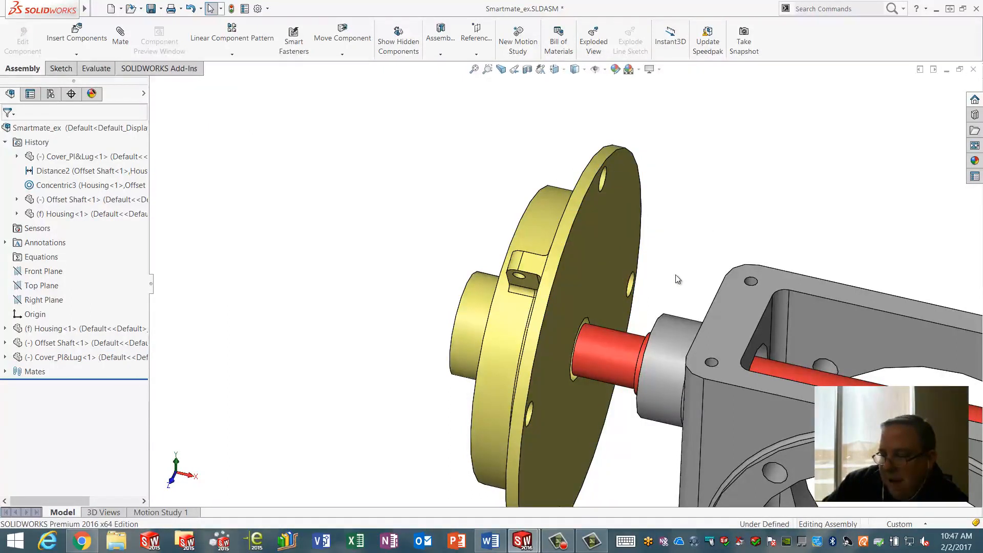
pyautogui.click(602, 348)
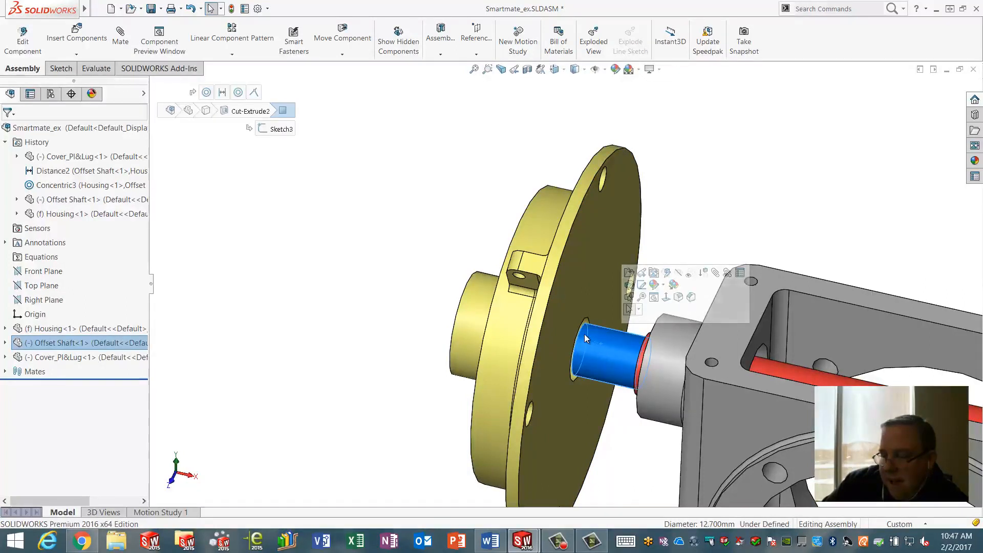
pyautogui.click(582, 336)
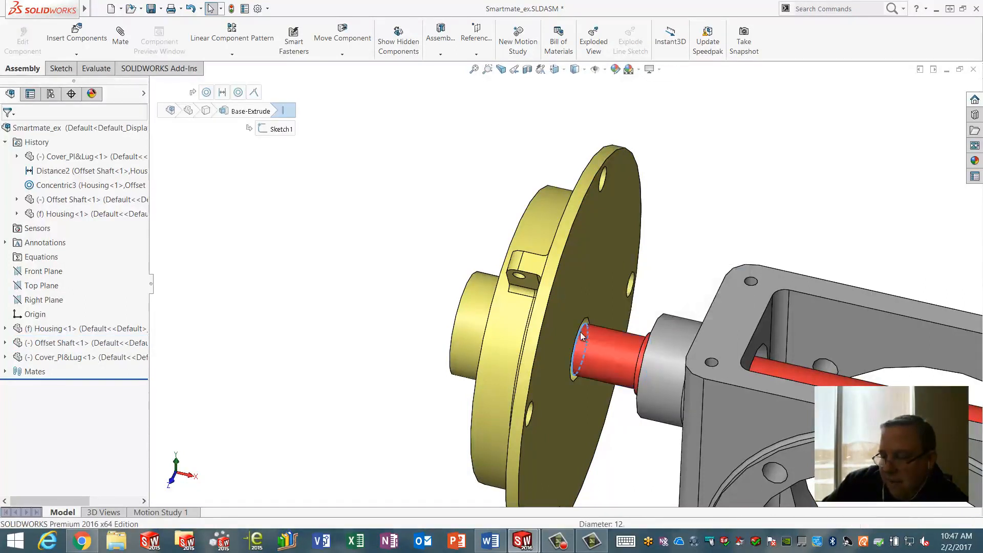
pyautogui.click(542, 324)
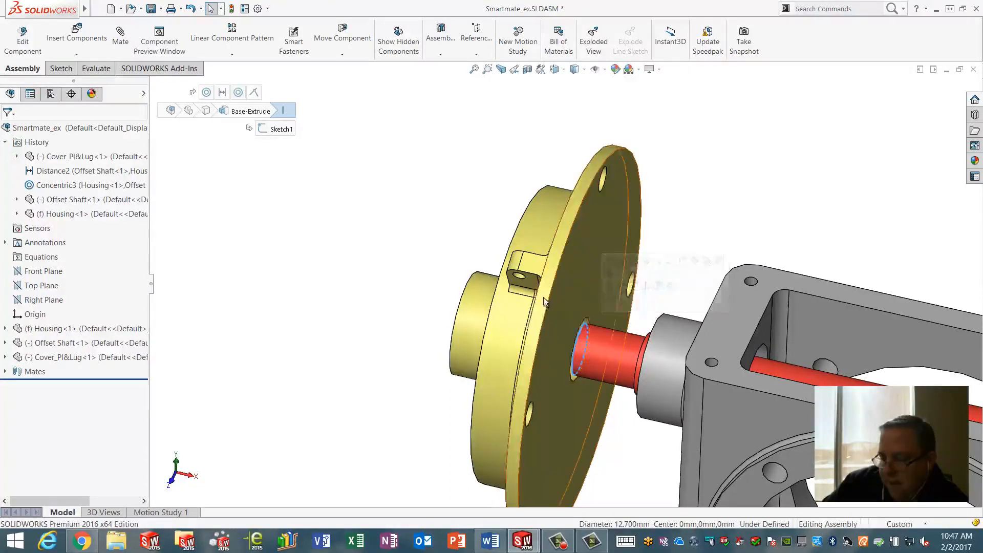
pyautogui.click(573, 322)
pyautogui.click(598, 347)
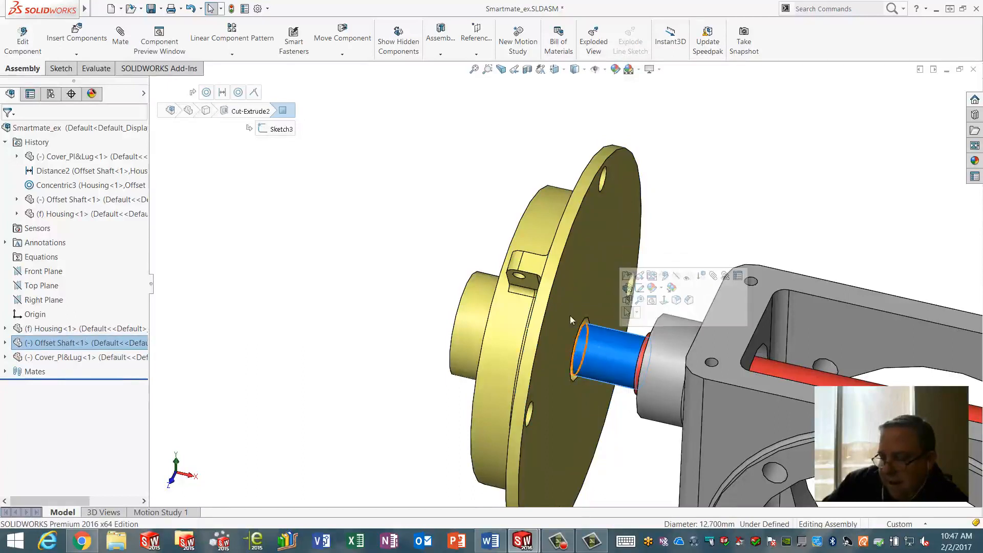
pyautogui.click(573, 266)
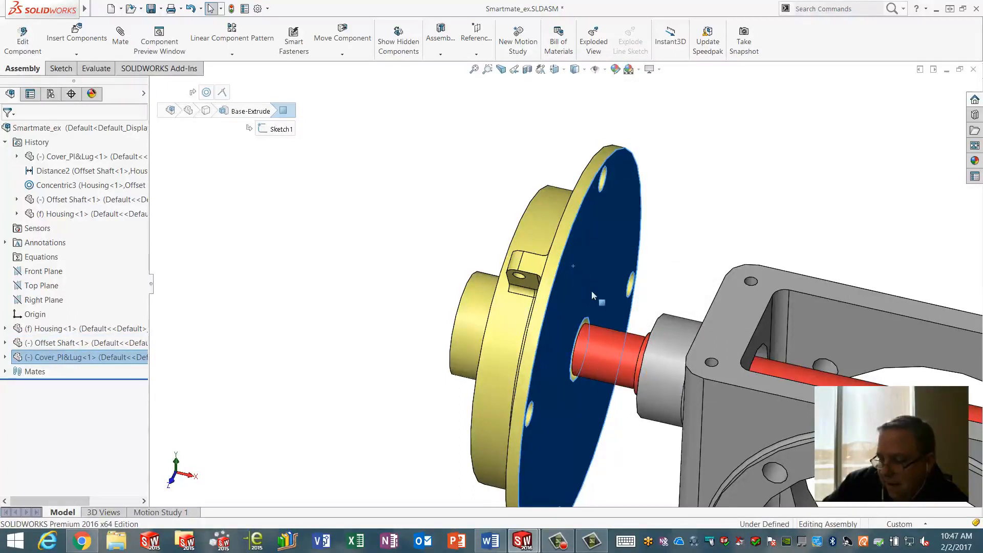
pyautogui.scroll(2, 656, 284)
pyautogui.click(635, 267)
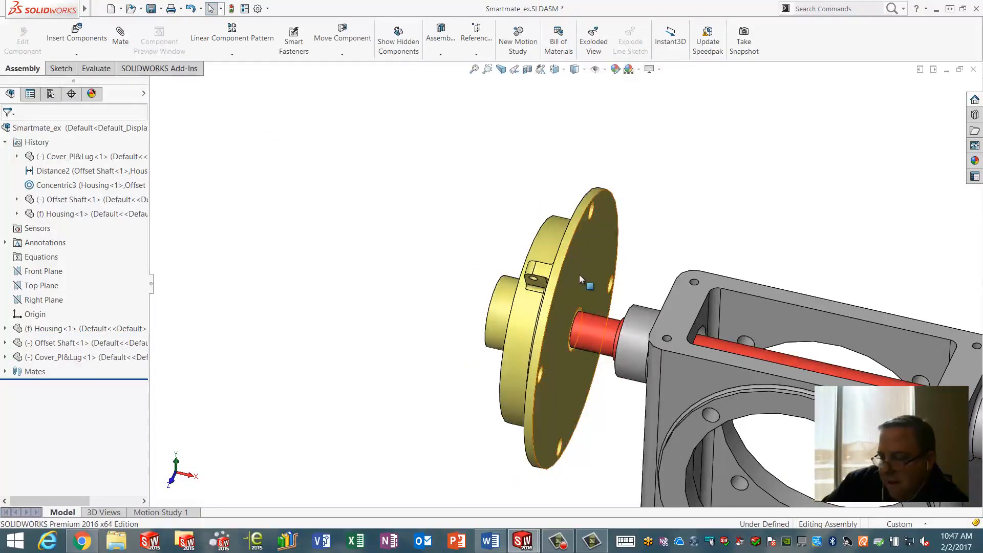
# - Delete the concentric and coincident mates between the offset shaft and the cover
pyautogui.moveTo(579, 275); pyautogui.dragTo(686, 268)
pyautogui.moveTo(687, 269)
pyautogui.mouseDown(button='middle')
pyautogui.moveTo(662, 249)
pyautogui.moveTo(713, 231)
pyautogui.moveTo(698, 237)
pyautogui.moveTo(654, 223)
pyautogui.mouseUp(button='middle')
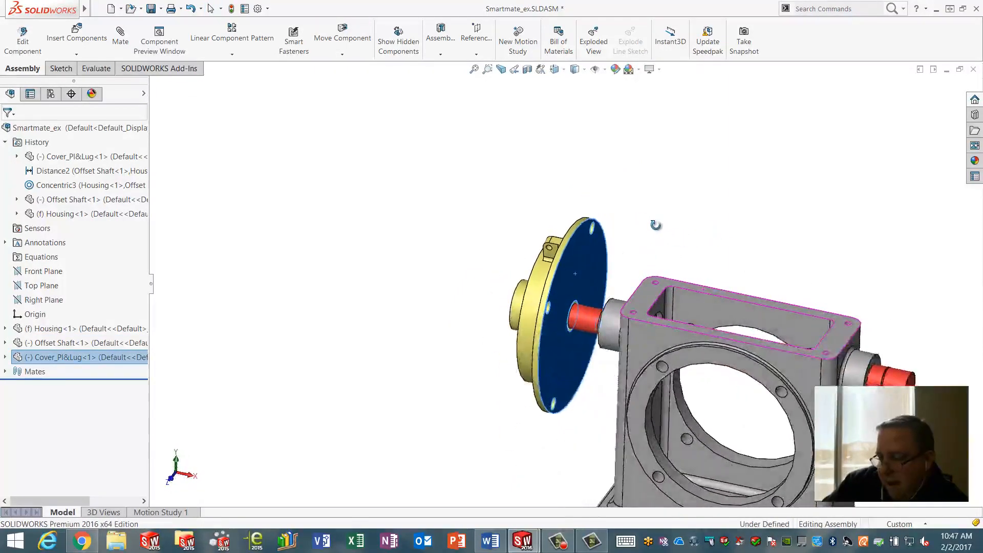
pyautogui.scroll(2, 670, 244)
pyautogui.scroll(-4, 690, 379)
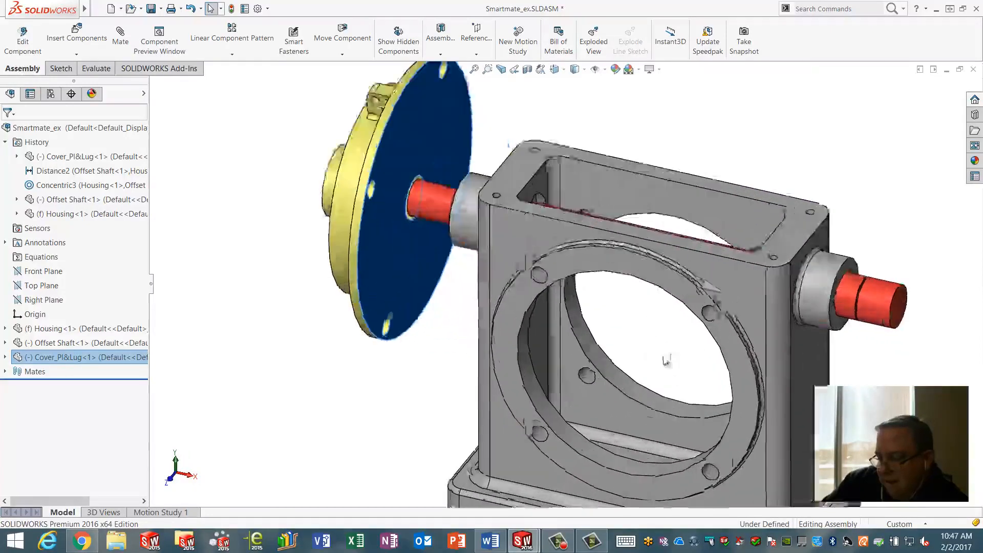
pyautogui.scroll(1, 647, 340)
pyautogui.click(466, 162)
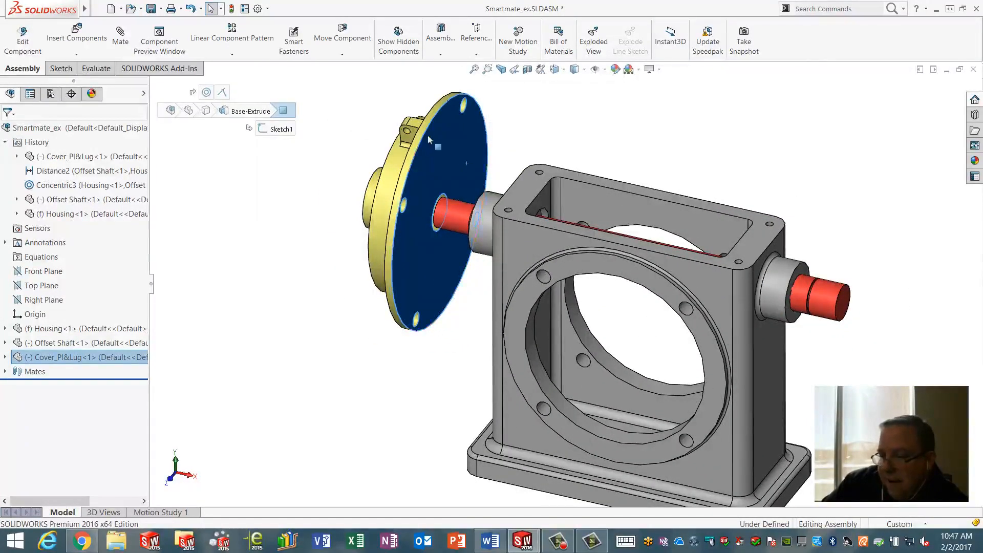
pyautogui.click(6, 370)
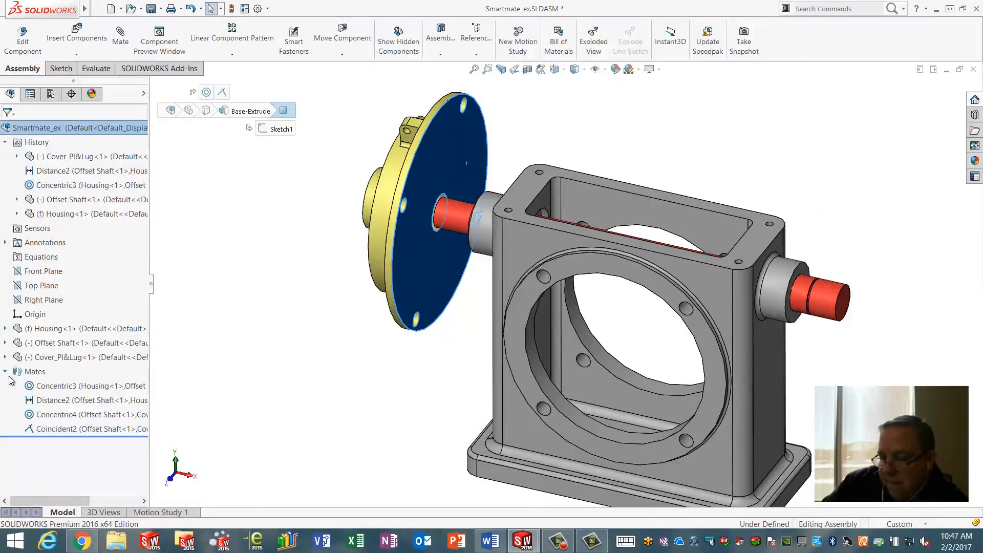
pyautogui.click(48, 414)
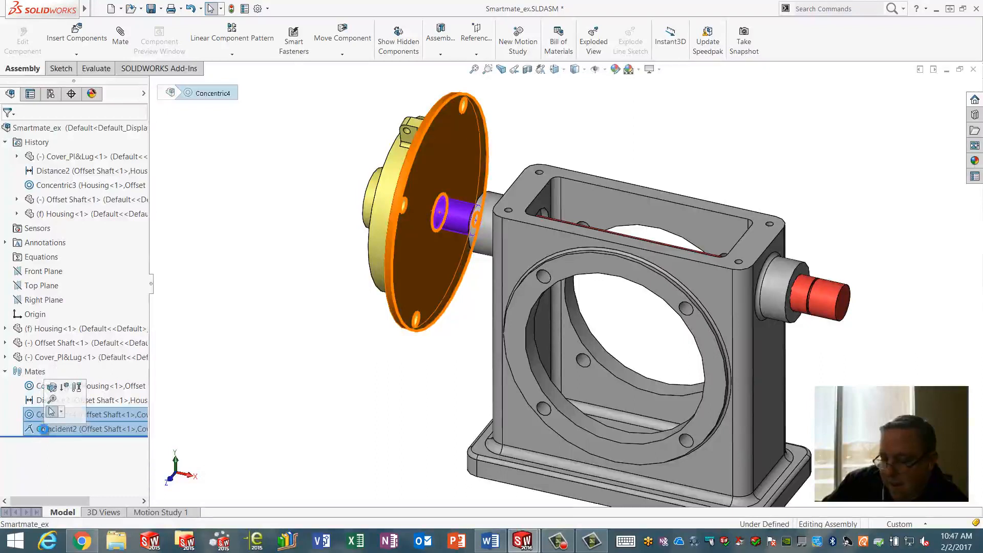
pyautogui.press('Delete')
pyautogui.press('Return')
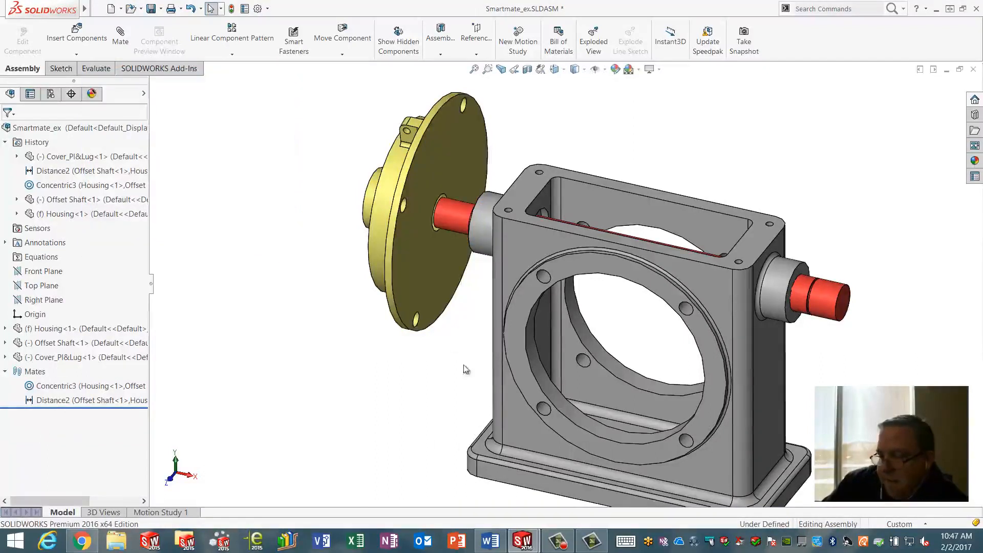
# - Move the cover clear of the shaft and SmartMate its circular back edge to the circular edge around the housing's front opening
pyautogui.moveTo(420, 274); pyautogui.dragTo(344, 342)
pyautogui.click(354, 320)
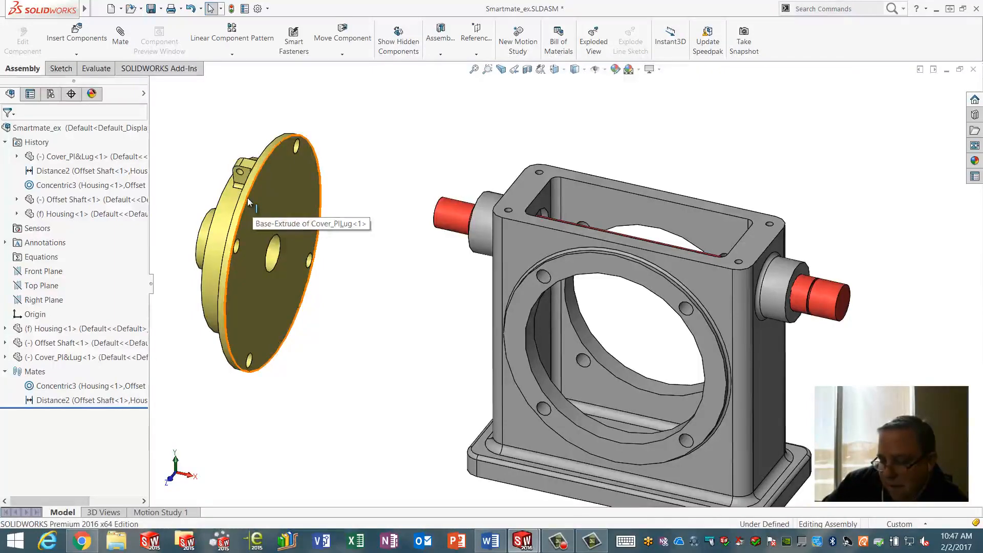
pyautogui.keyDown('alt'); pyautogui.moveTo(248, 202); pyautogui.dragTo(577, 266); pyautogui.keyUp('alt')
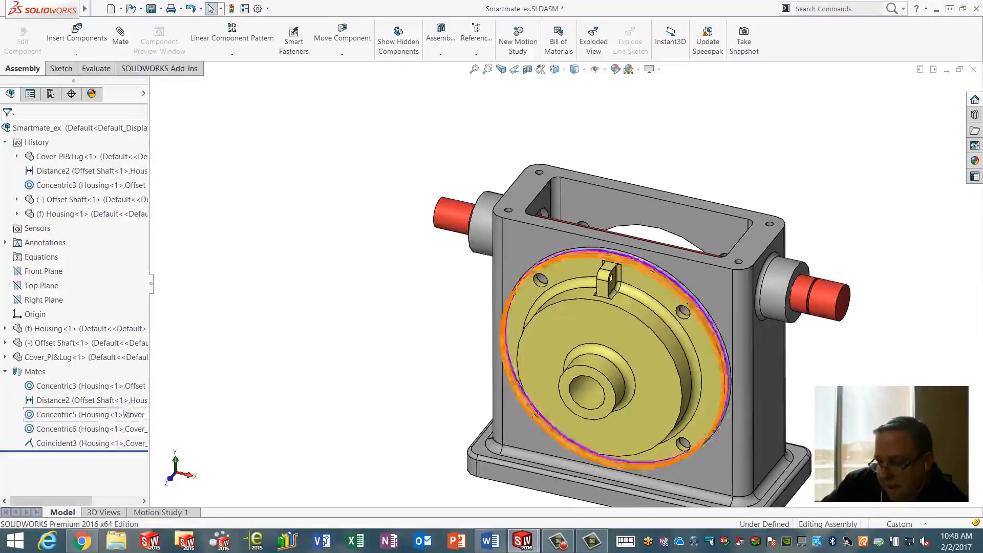
# - Review the two concentric mates and the coincident mate between cover and housing, inspecting the cover's bolt hole and outer rim face up close
pyautogui.click(106, 415)
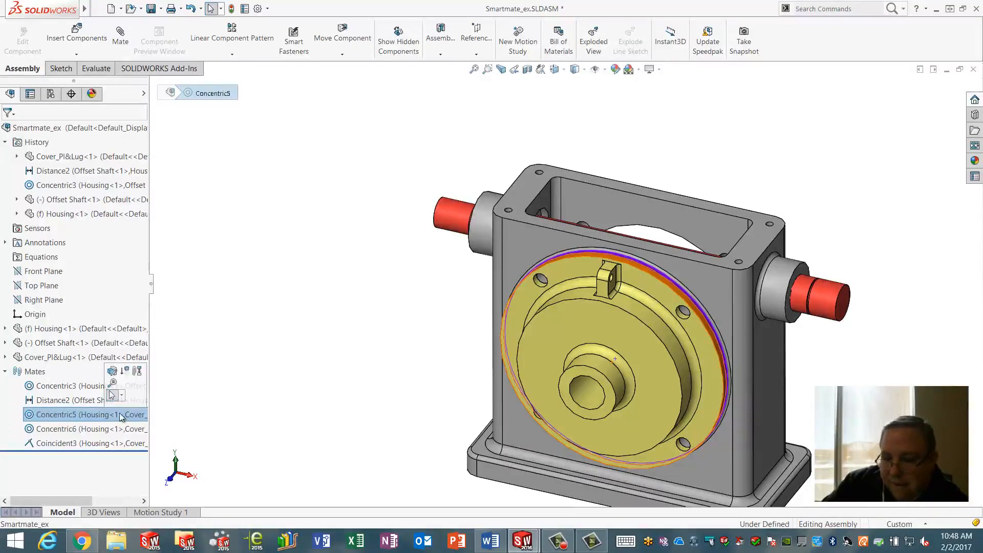
pyautogui.click(67, 444)
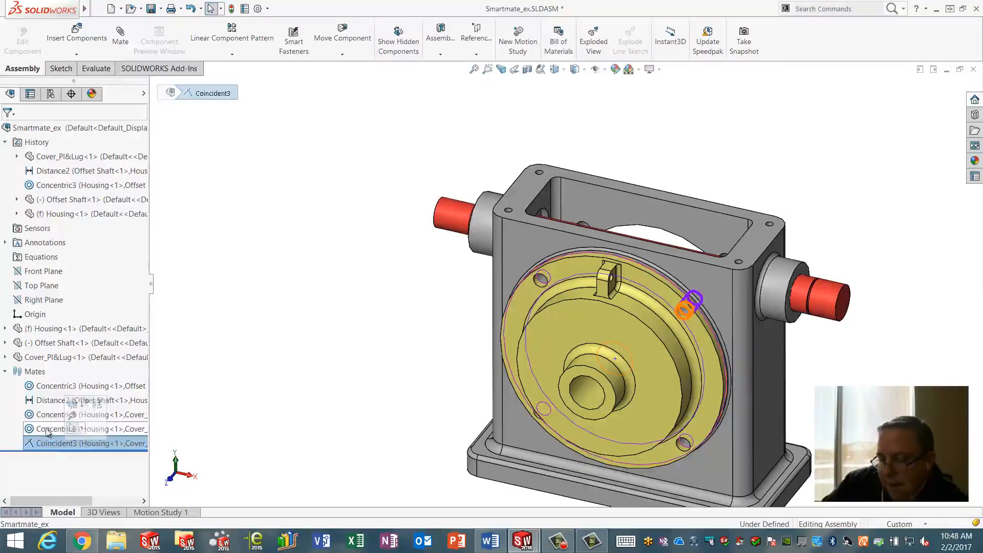
pyautogui.click(54, 429)
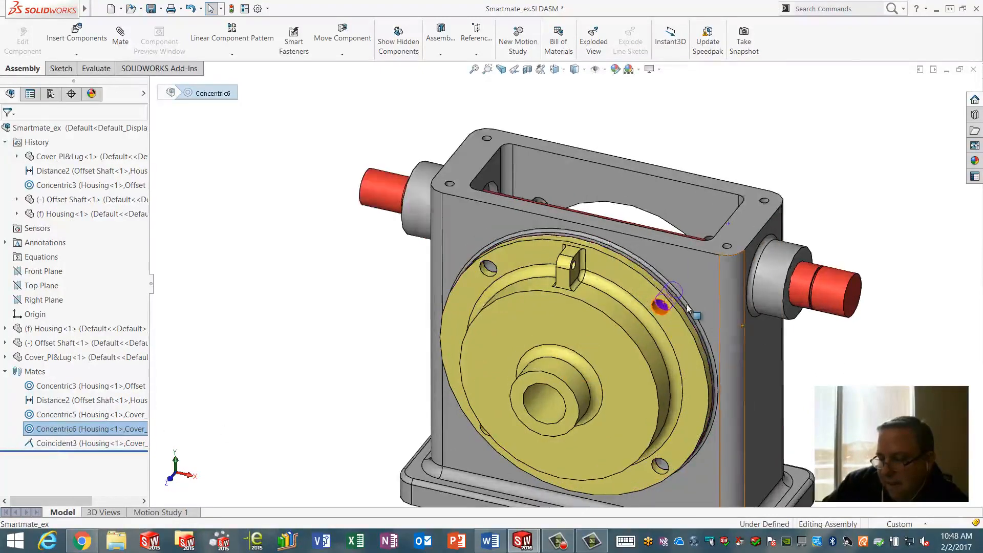
pyautogui.scroll(-3, 681, 308)
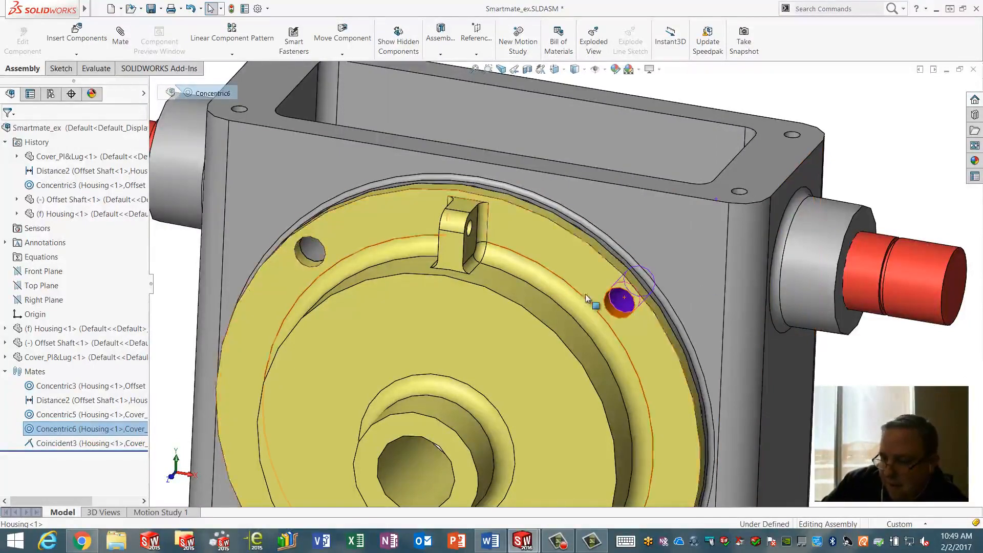
pyautogui.moveTo(612, 304); pyautogui.dragTo(625, 307, button='middle')
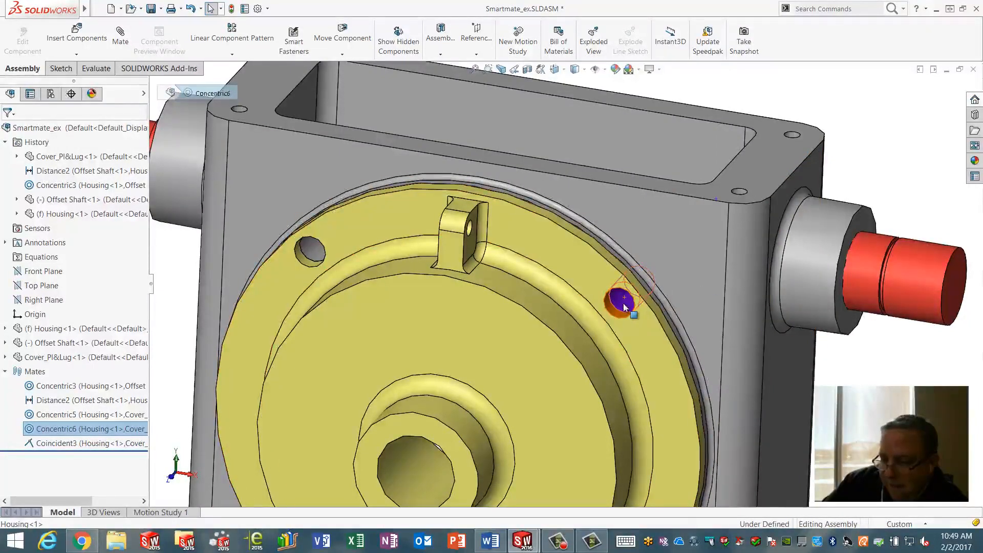
pyautogui.scroll(2, 624, 306)
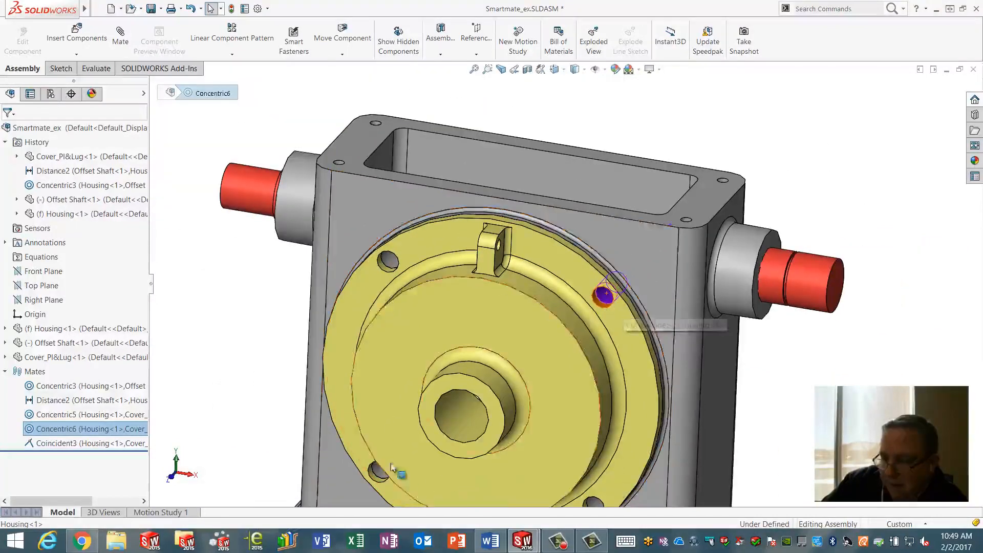
pyautogui.scroll(-3, 576, 270)
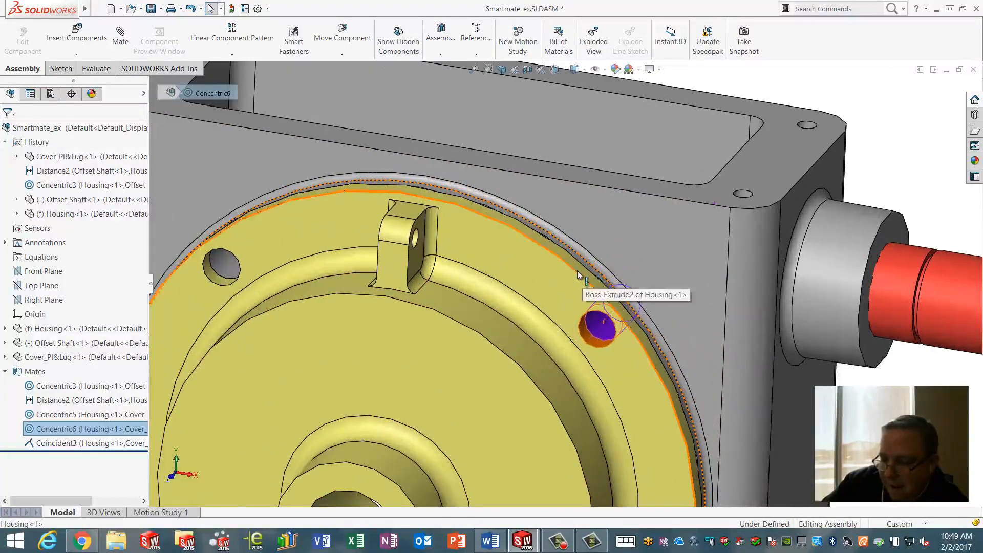
pyautogui.click(576, 270)
pyautogui.scroll(3, 576, 264)
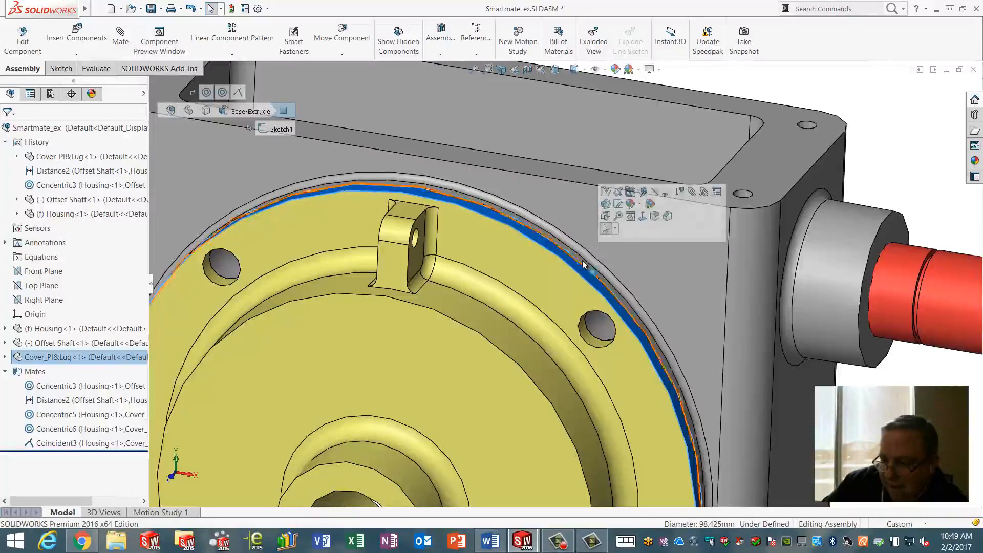
pyautogui.scroll(2, 576, 323)
pyautogui.scroll(3, 538, 368)
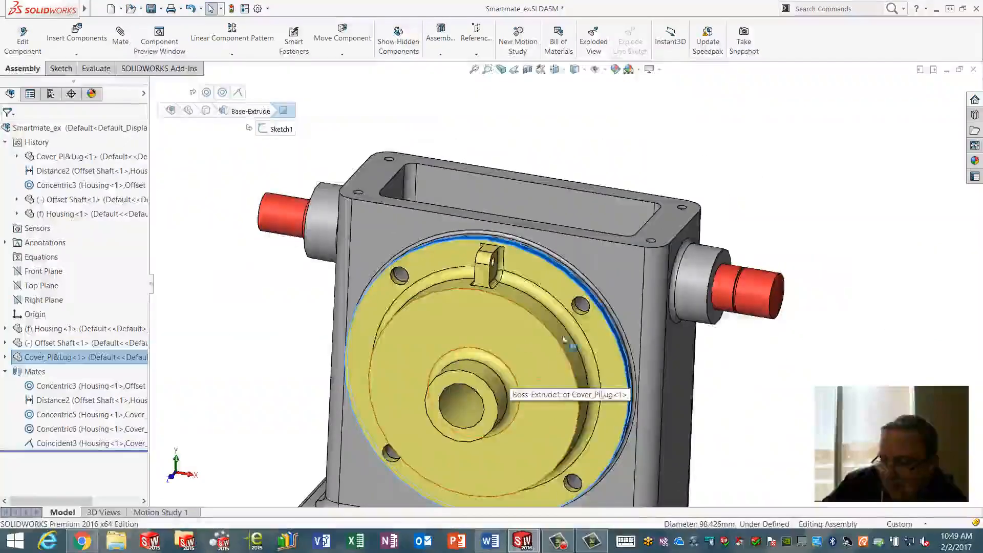
pyautogui.click(258, 324)
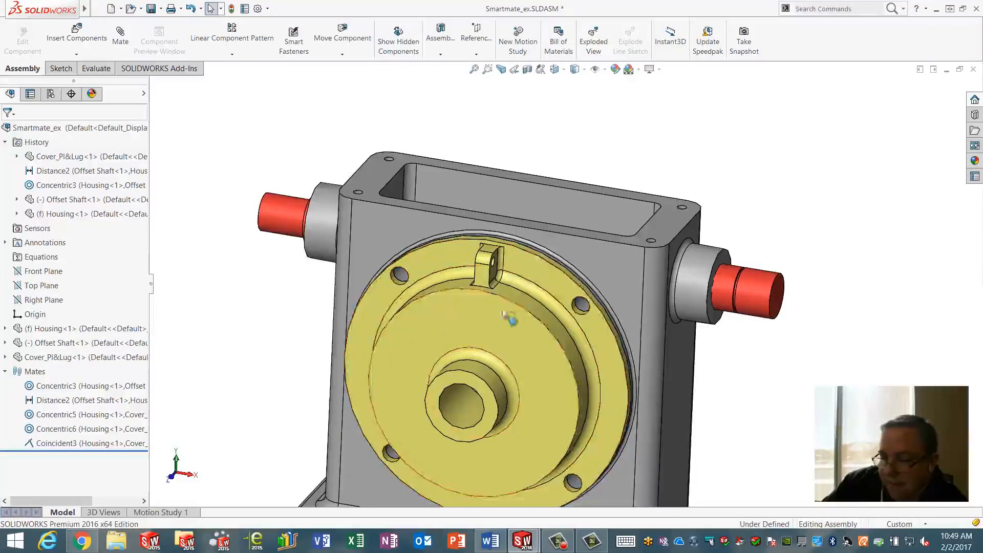
# - Insert Cover Plate.SLDPRT from the Gearbox Assy folder and place it above the housing
pyautogui.scroll(1, 547, 295)
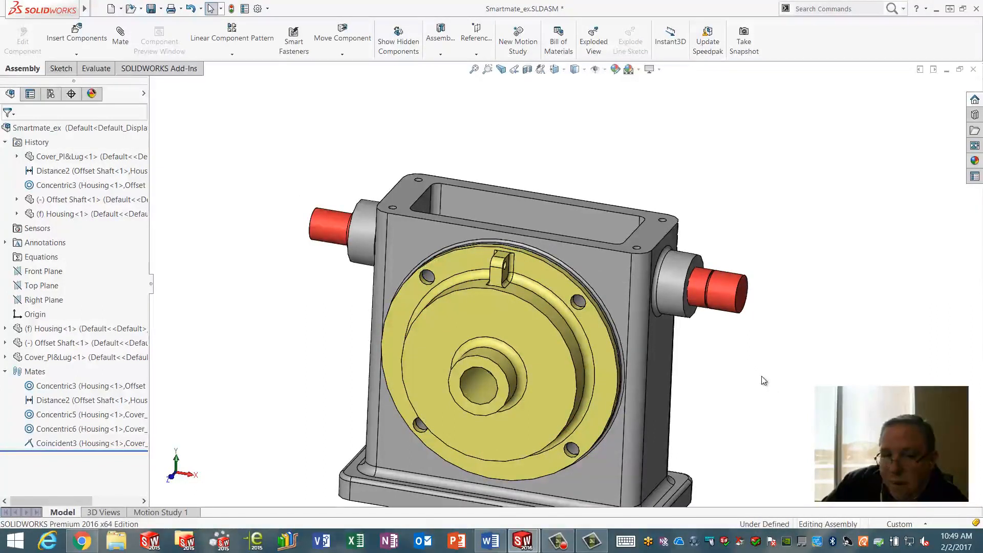
pyautogui.scroll(1, 758, 364)
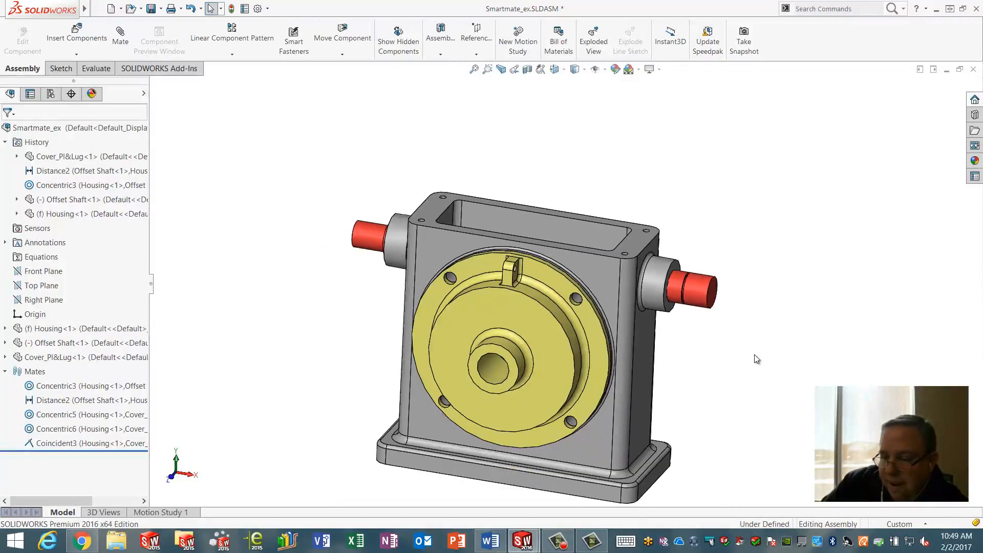
pyautogui.moveTo(754, 353); pyautogui.dragTo(753, 373, button='middle')
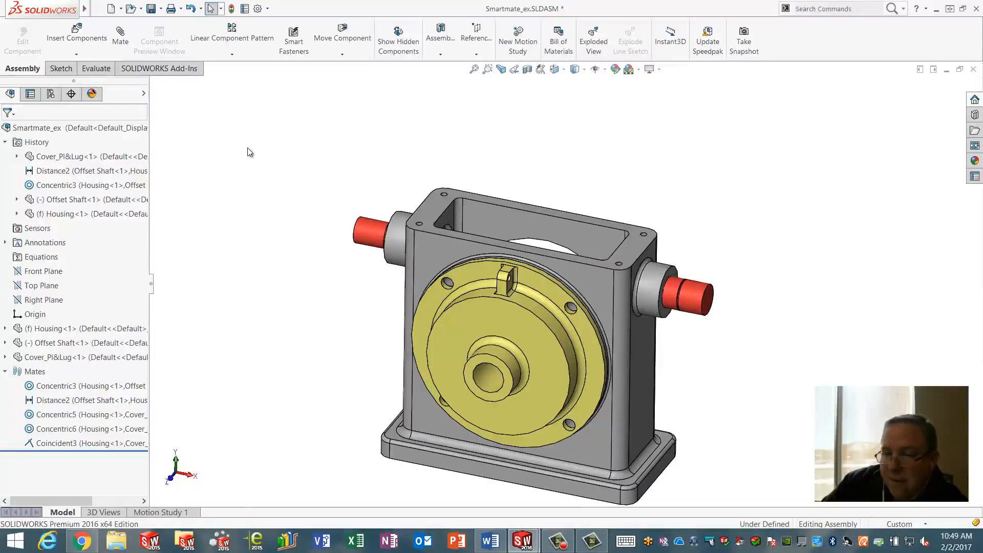
pyautogui.click(78, 40)
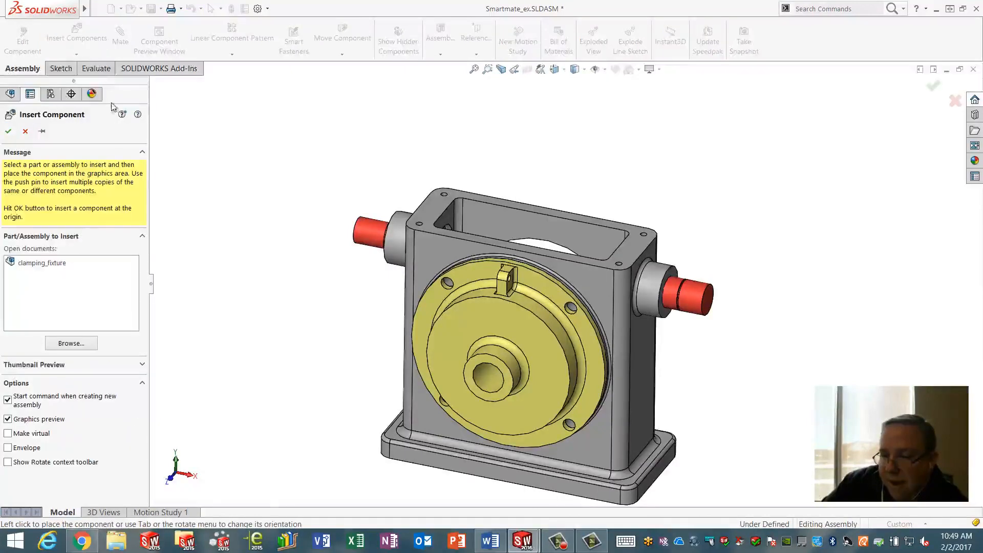
pyautogui.click(82, 343)
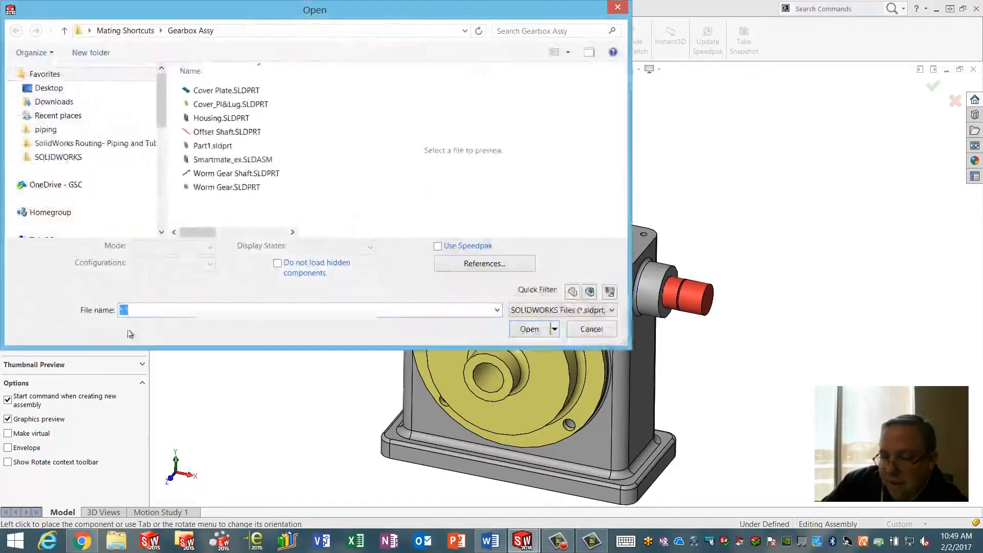
pyautogui.click(193, 93)
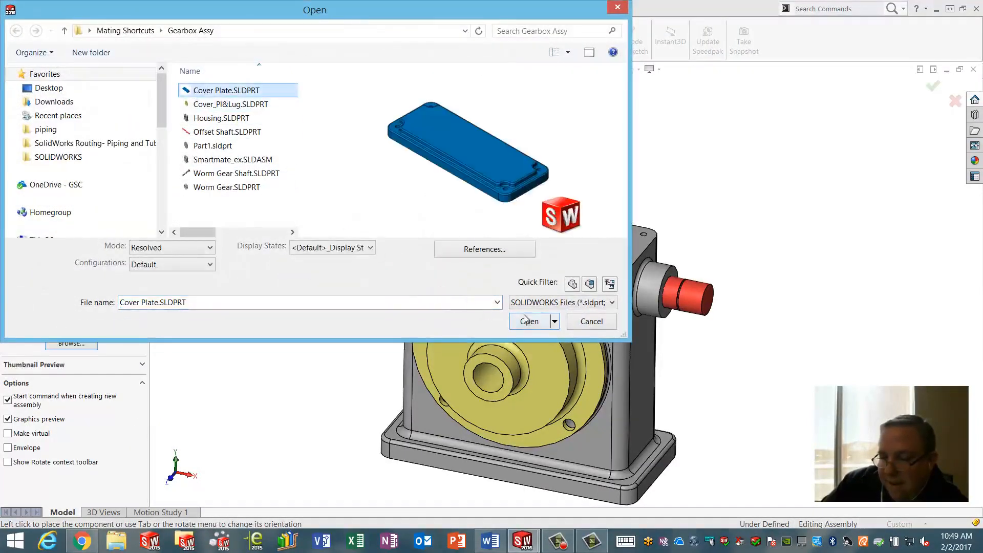
pyautogui.click(529, 326)
pyautogui.click(361, 127)
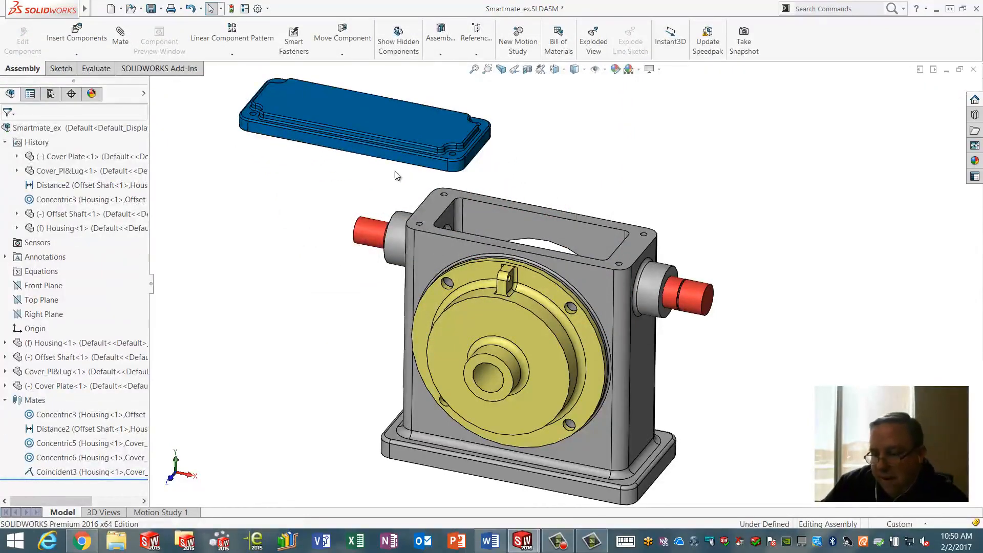
# - SmartMate the cover plate's long lower edge coincident to the housing's upper front edge, then swing the plate upward about that edge
pyautogui.scroll(-3, 420, 172)
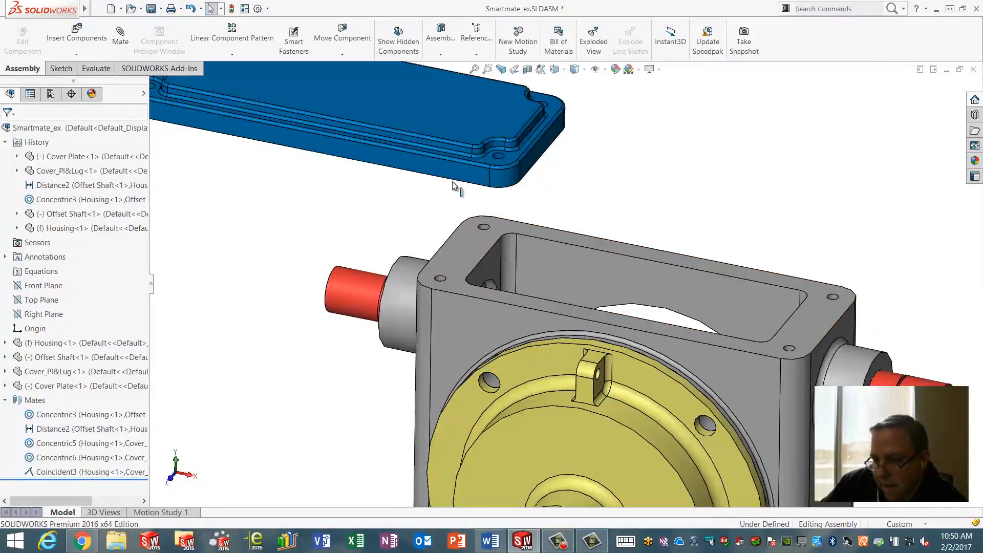
pyautogui.moveTo(453, 187); pyautogui.dragTo(460, 294)
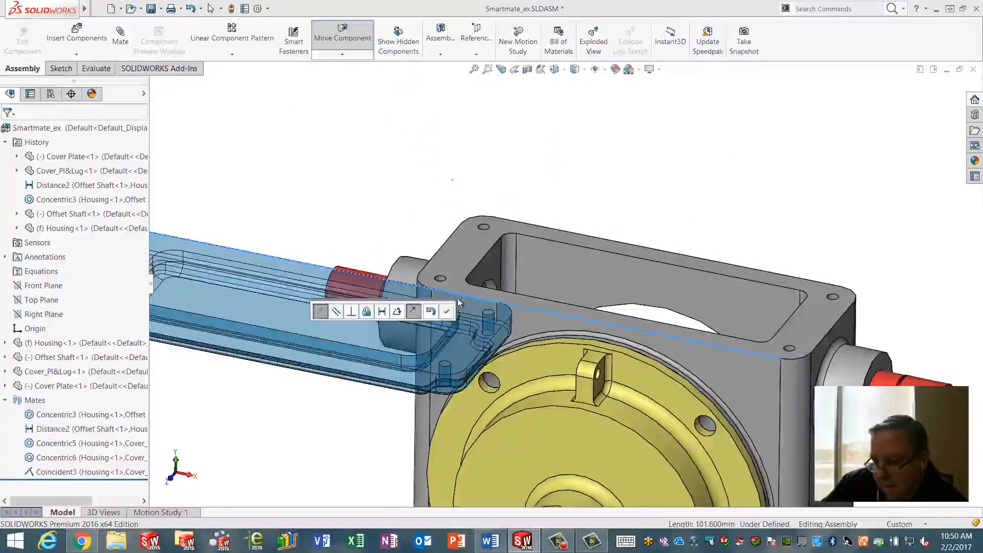
pyautogui.moveTo(402, 365); pyautogui.dragTo(494, 125)
pyautogui.press('Escape')
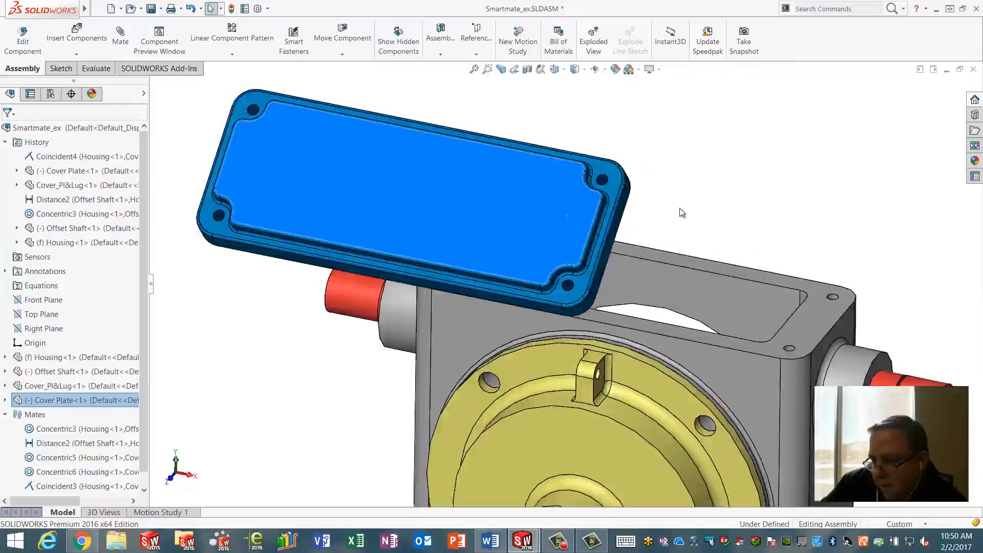
# - SmartMate the cover plate's short lower edge coincident to the matching short edge of the housing's top face
pyautogui.moveTo(679, 212); pyautogui.dragTo(615, 201, button='middle')
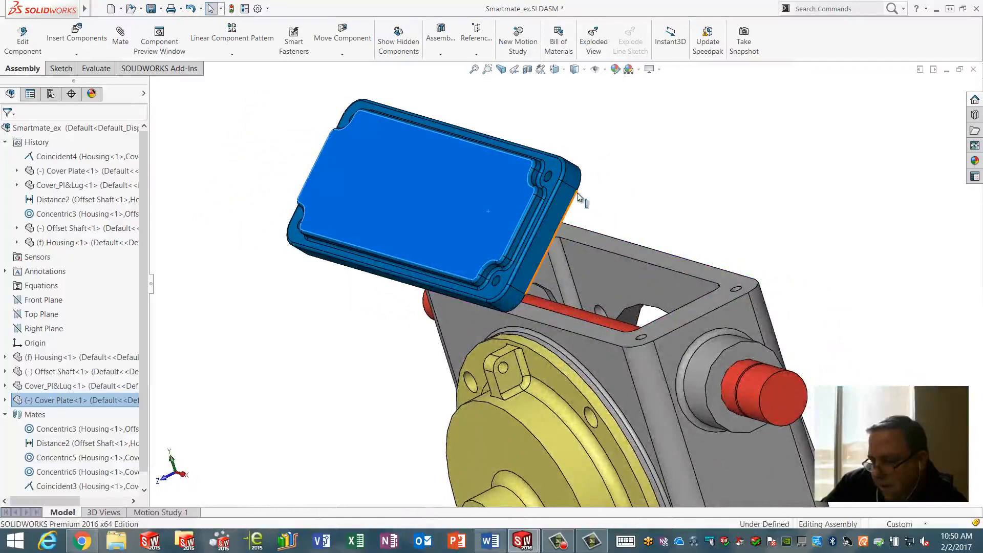
pyautogui.moveTo(576, 192); pyautogui.dragTo(749, 299)
pyautogui.click(830, 317)
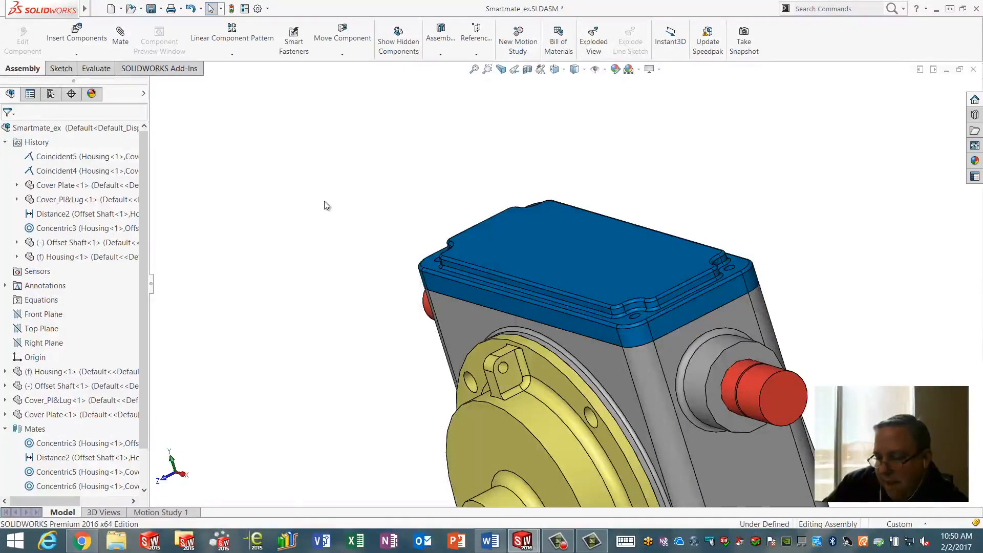
# - Delete the yellow Cover_Pl&Lug component from the housing's front opening
pyautogui.scroll(2, 347, 234)
pyautogui.moveTo(347, 236); pyautogui.dragTo(419, 289, button='middle')
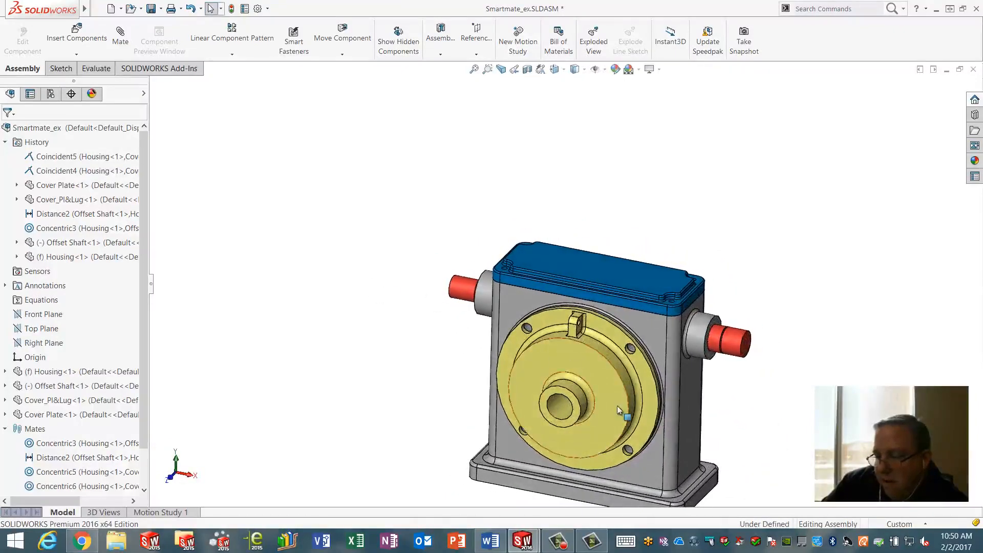
pyautogui.scroll(2, 618, 408)
pyautogui.scroll(-2, 618, 410)
pyautogui.scroll(-2, 619, 410)
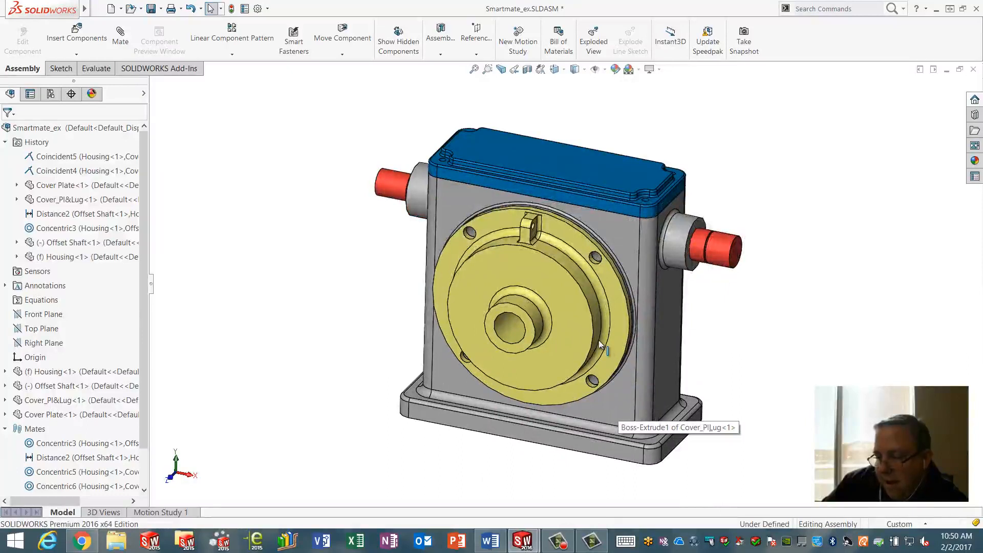
pyautogui.click(507, 277)
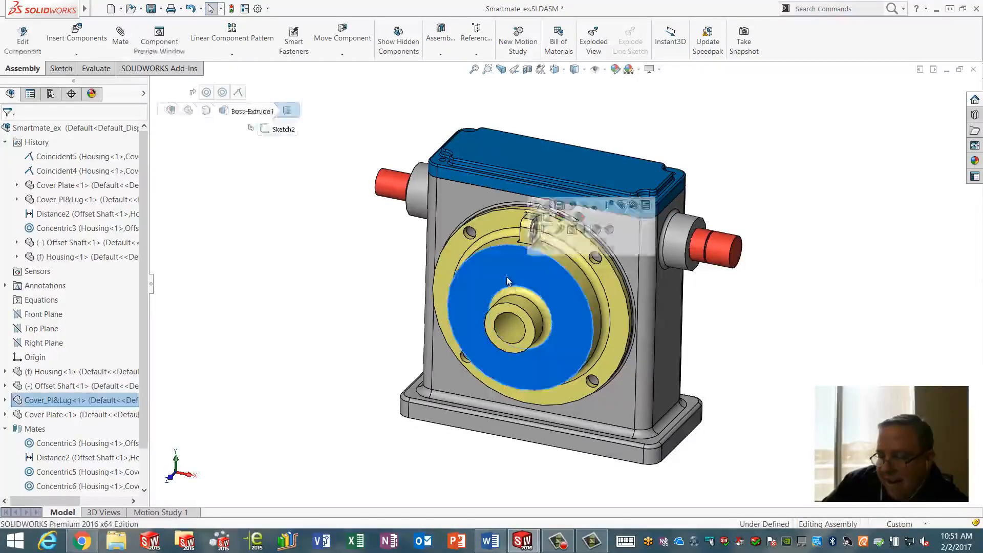
pyautogui.press('Delete')
pyautogui.press('Return')
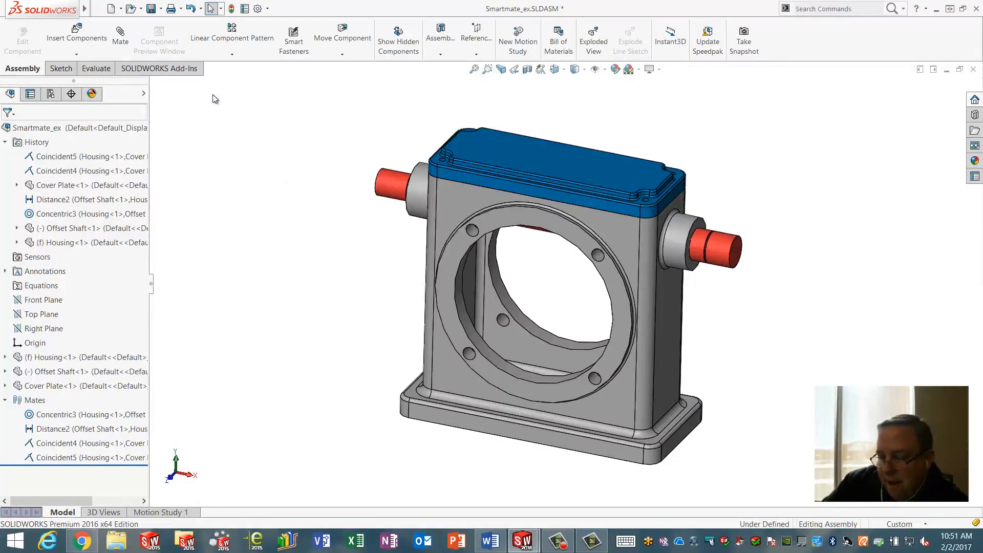
# - Open the recent Cover_Pl&Lug part and tile its window side by side with the Smartmate_ex assembly
pyautogui.press('r')
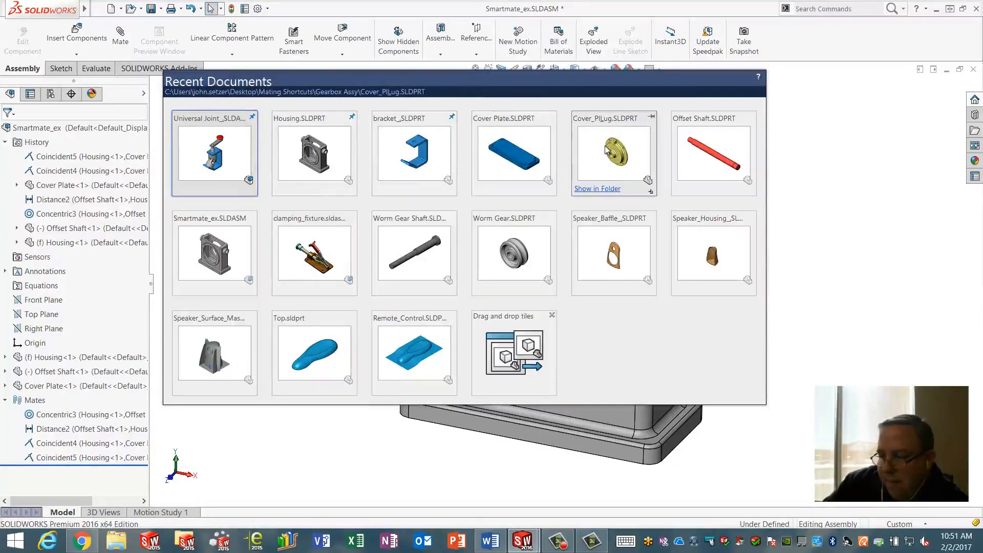
pyautogui.click(607, 150)
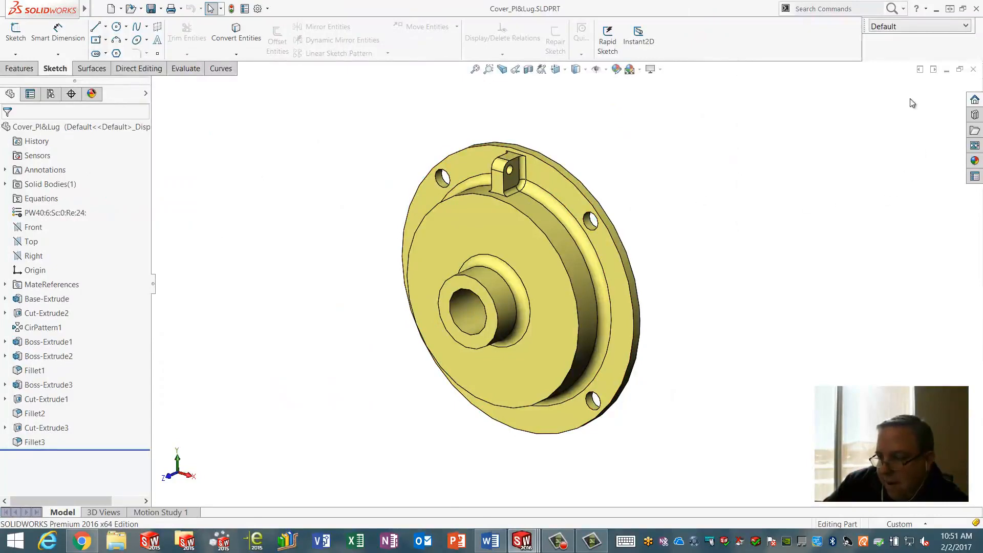
pyautogui.click(920, 69)
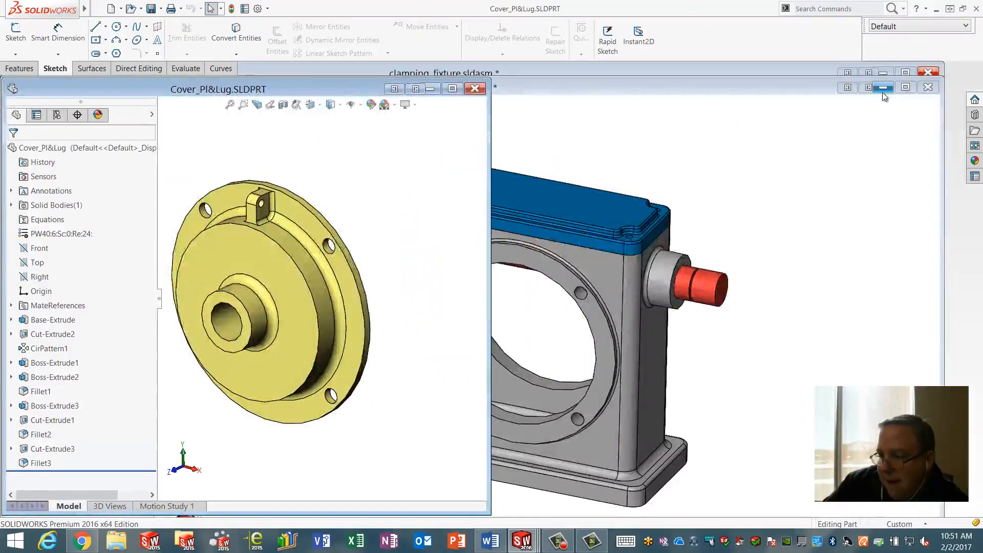
pyautogui.click(867, 88)
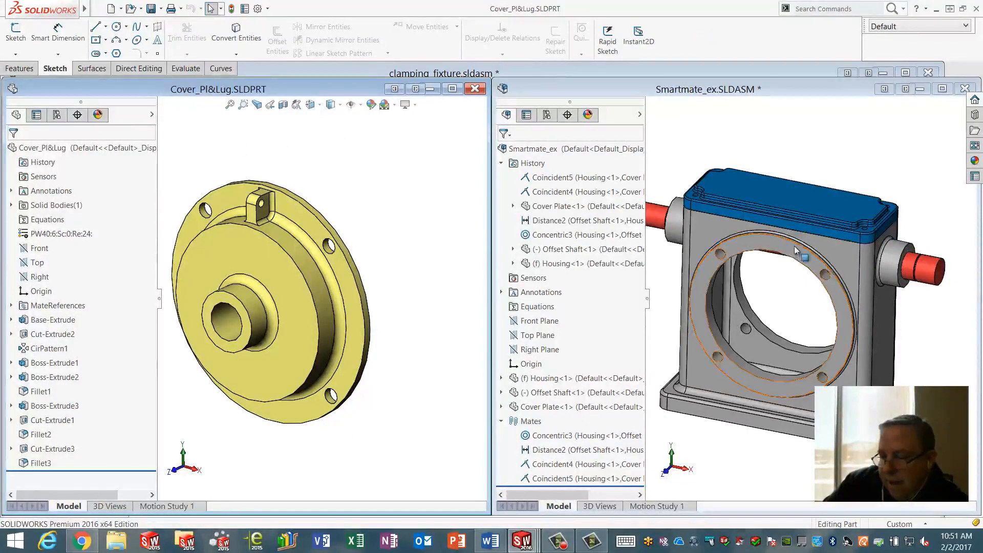
# - SmartMate the cover's circular back edge from its part window onto the housing's front opening edge, cycling the hole alignment until the lug is uppermost
pyautogui.click(320, 215)
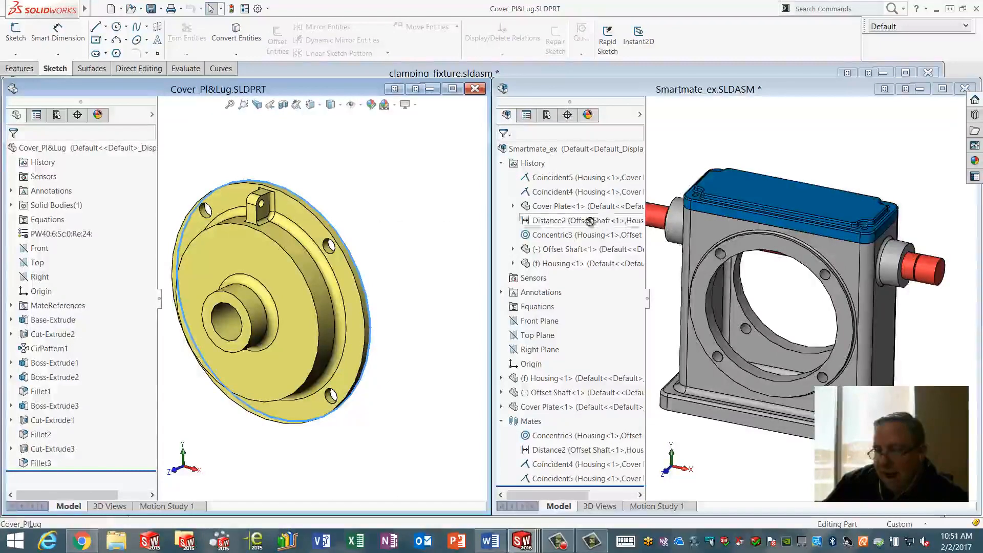
pyautogui.moveTo(590, 221); pyautogui.dragTo(733, 245)
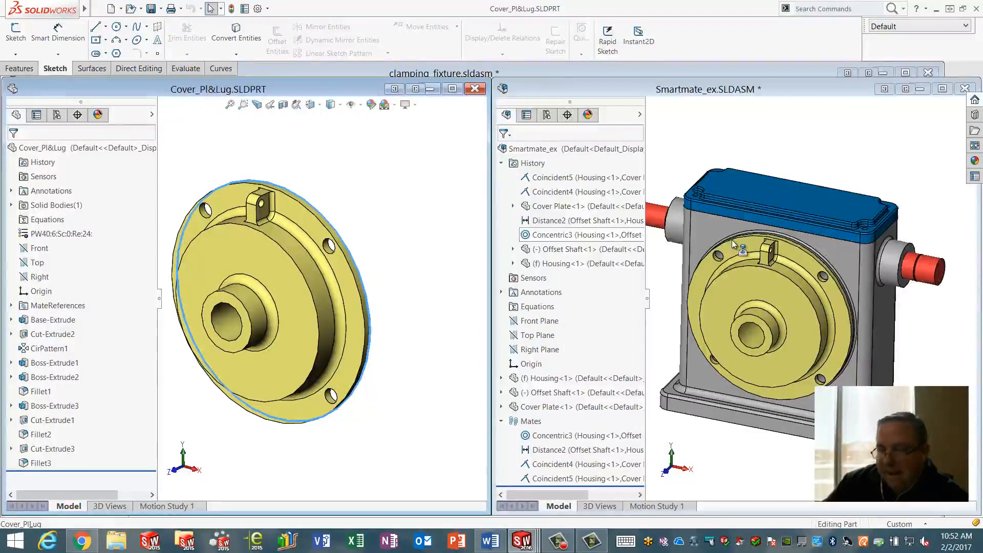
pyautogui.press('Tab')
pyautogui.press('Tab')
pyautogui.press('Tab')
pyautogui.press('Tab')
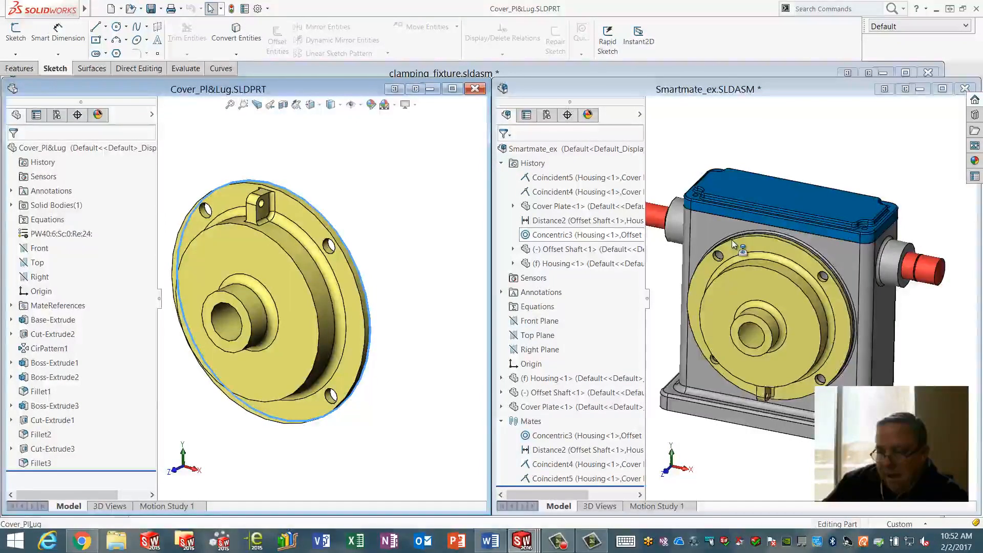
pyautogui.press('Tab')
pyautogui.press('Tab')
pyautogui.press('Tab')
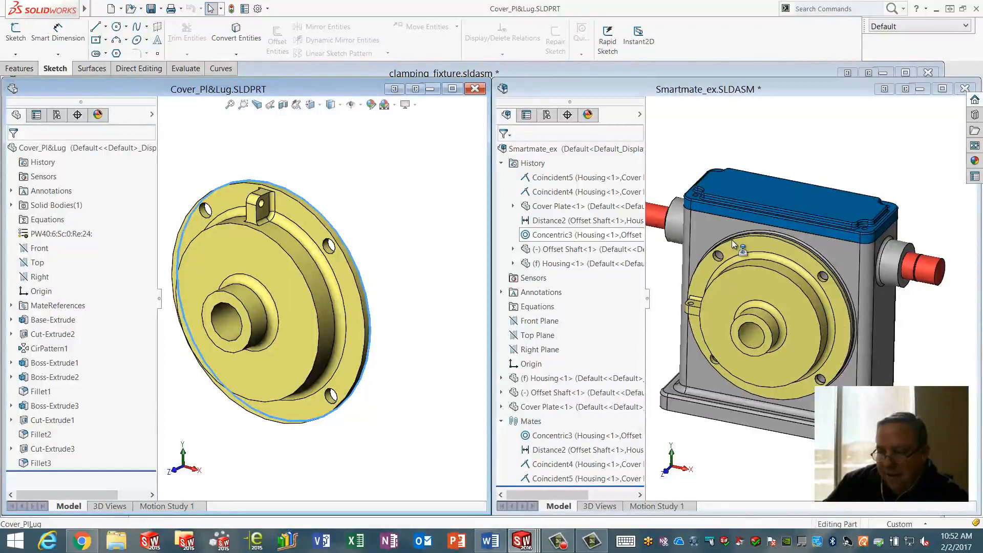
pyautogui.press('Tab')
pyautogui.press('Tab')
pyautogui.press('Tab')
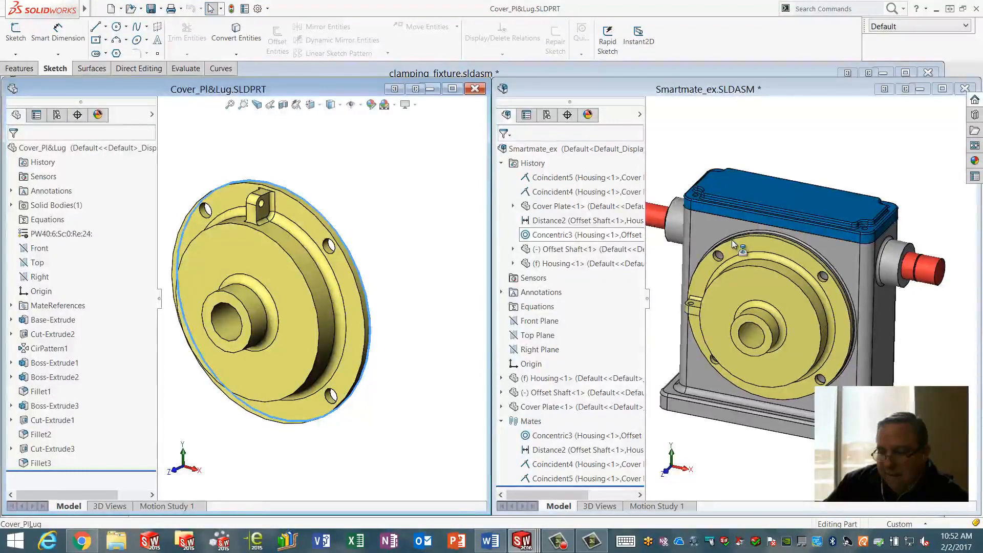
pyautogui.press('Tab')
pyautogui.press('Tab')
pyautogui.press('Tab')
pyautogui.press('Tab')
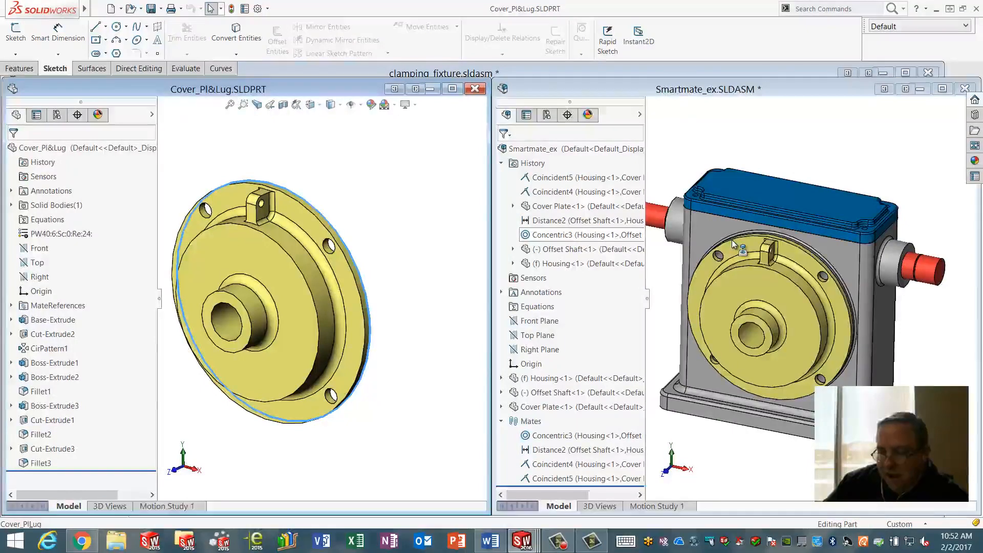
pyautogui.press('Tab')
pyautogui.press('Tab')
pyautogui.press('Tab')
pyautogui.press('Tab')
pyautogui.press('Tab')
pyautogui.press('Tab')
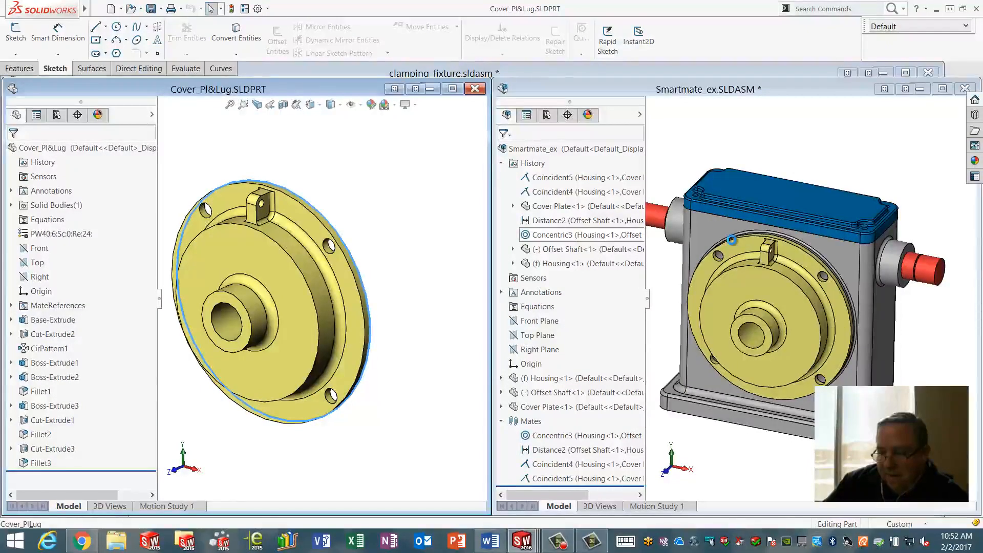
pyautogui.moveTo(732, 240); pyautogui.dragTo(733, 240)
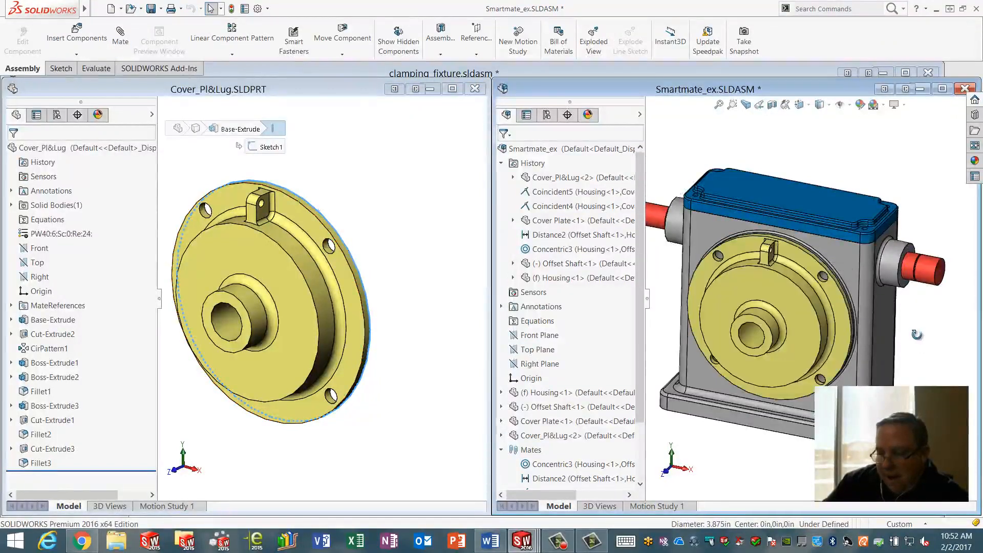
# - SmartMate a second cover from its part window onto the housing's opposite circular opening by its back edge, with the lug uppermost
pyautogui.moveTo(886, 332); pyautogui.dragTo(707, 373, button='middle')
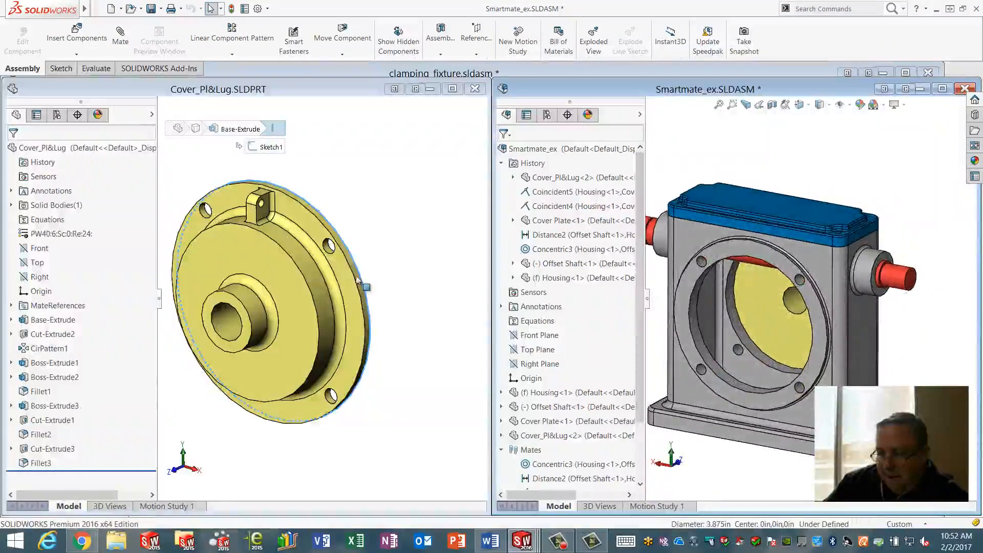
pyautogui.moveTo(360, 276)
pyautogui.mouseDown()
pyautogui.moveTo(768, 307)
pyautogui.moveTo(809, 284)
pyautogui.moveTo(804, 273)
pyautogui.mouseUp()
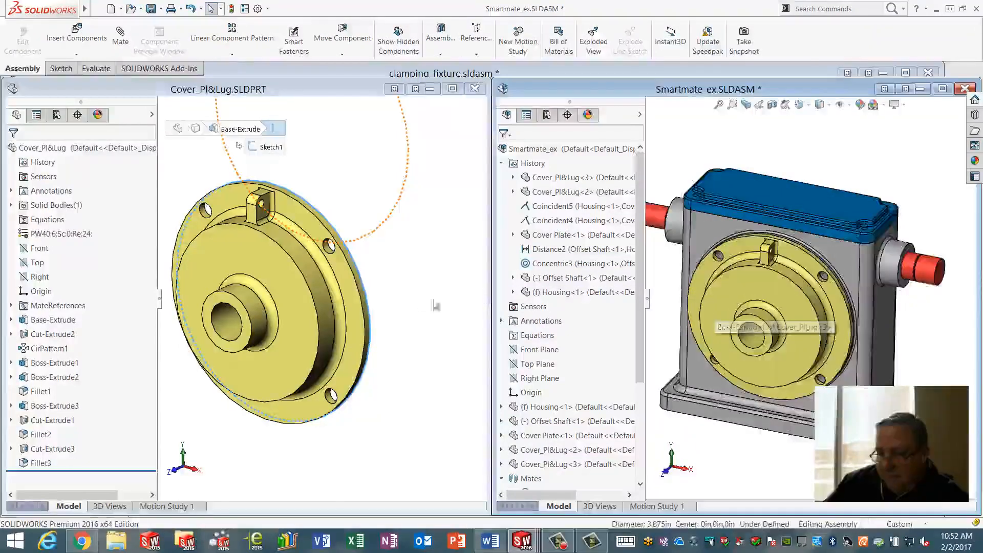
pyautogui.click(409, 299)
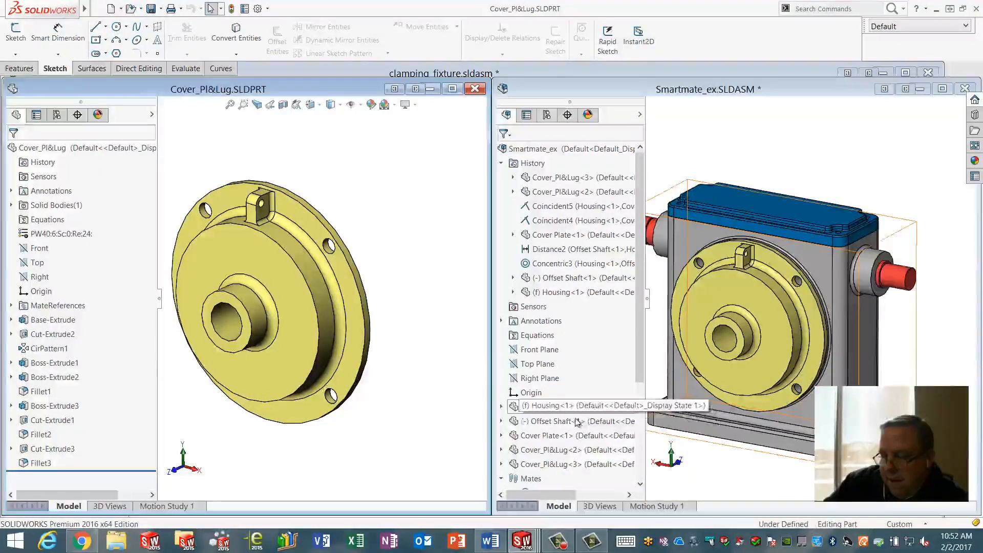
# - Define a default mate reference on the Offset Shaft with its long cylindrical face as the primary entity, and save and close the part
pyautogui.moveTo(569, 544)
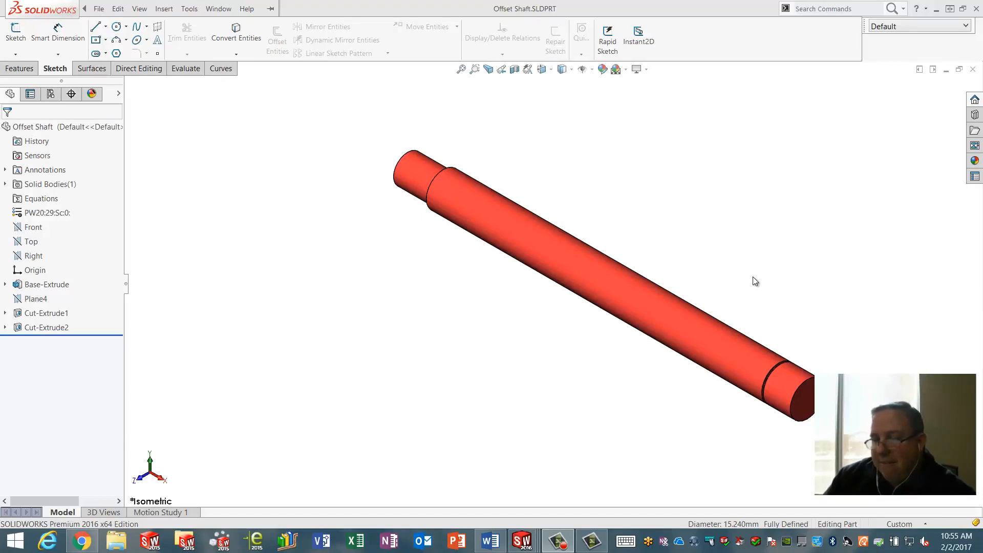
pyautogui.click(19, 68)
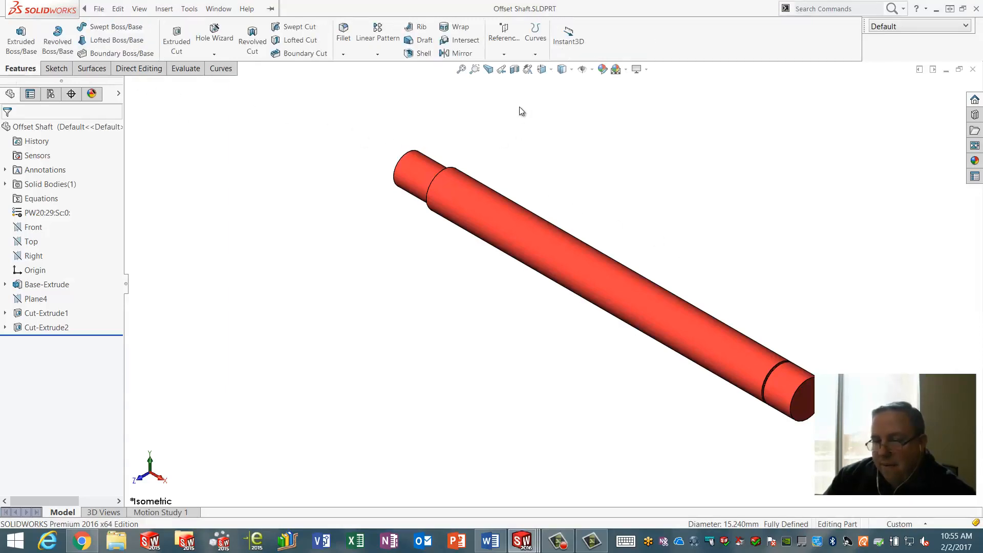
pyautogui.click(504, 54)
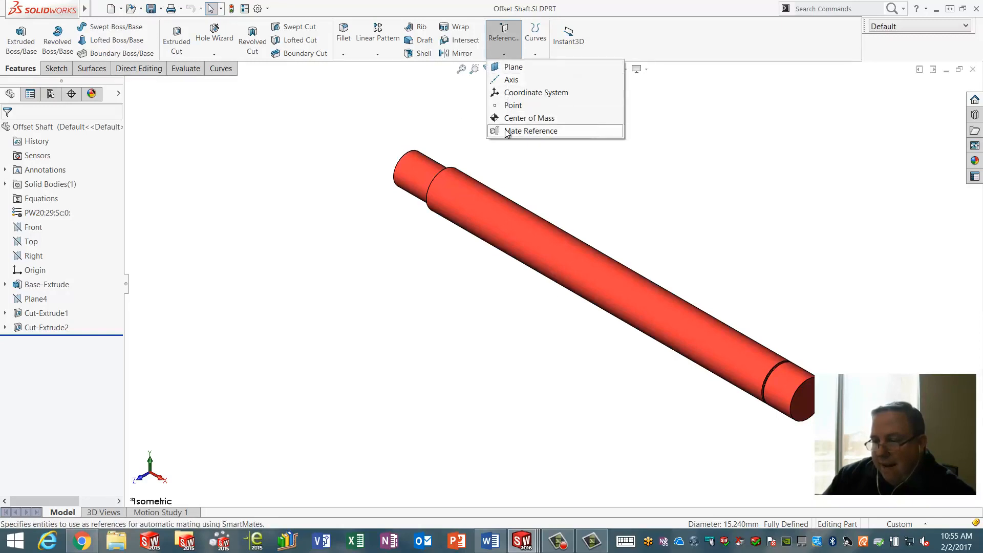
pyautogui.click(531, 131)
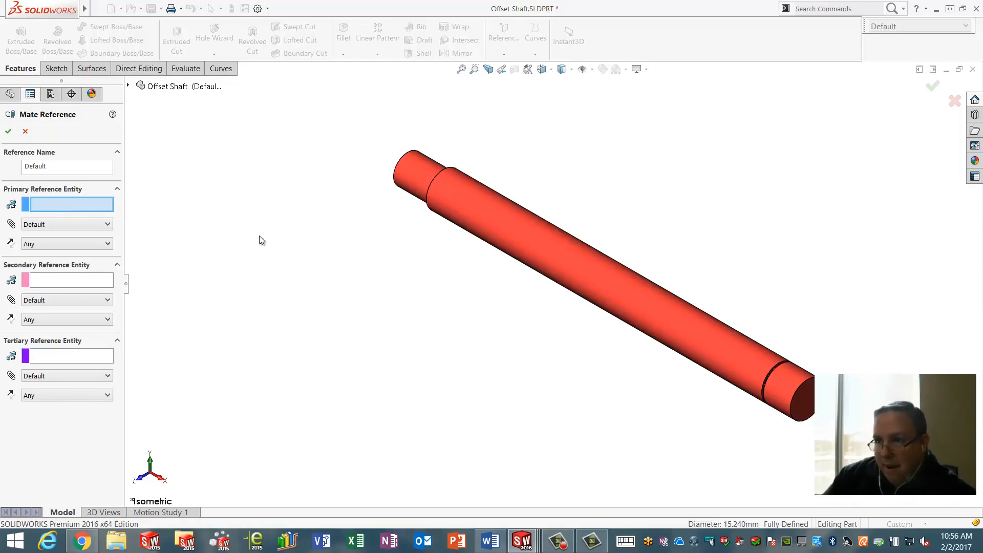
pyautogui.click(494, 219)
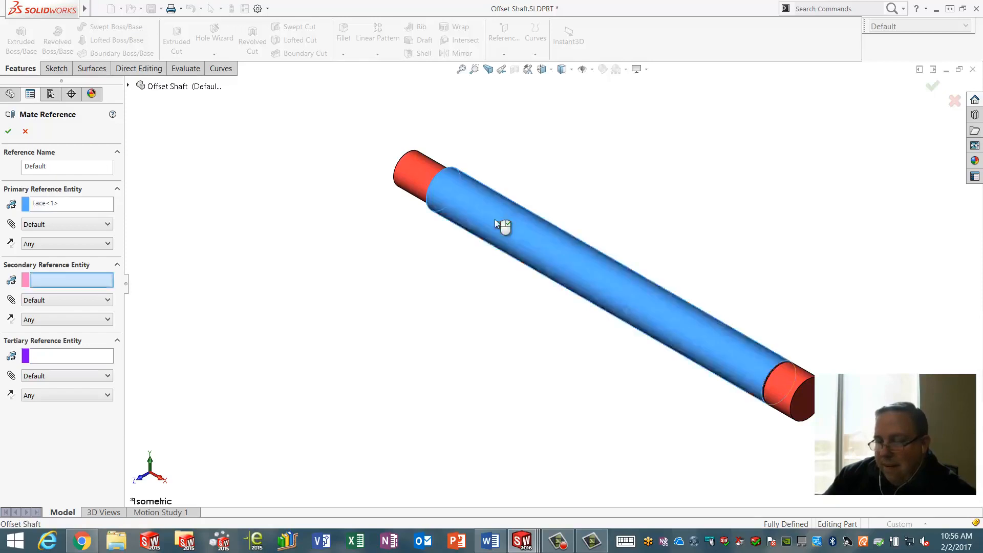
pyautogui.click(61, 225)
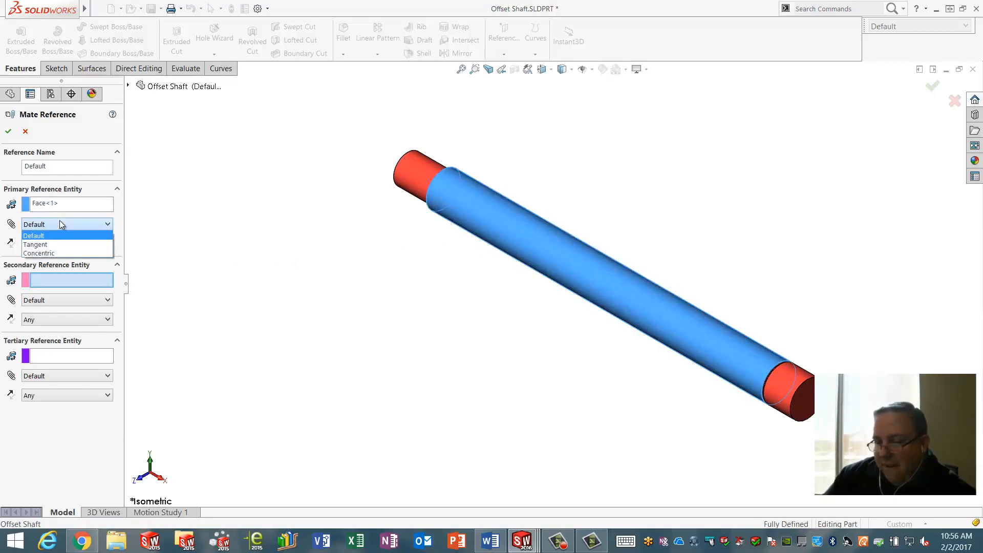
pyautogui.click(59, 222)
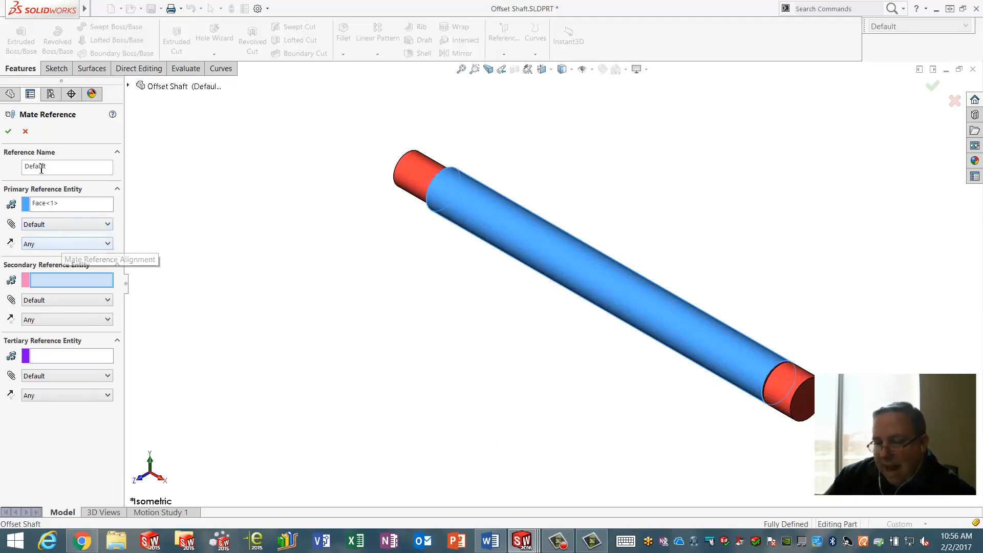
pyautogui.click(9, 133)
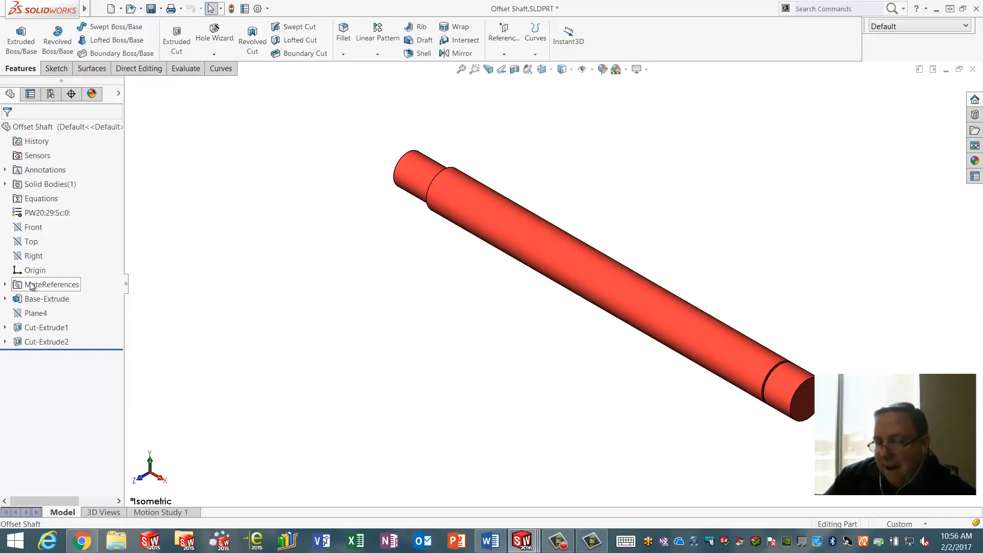
pyautogui.click(151, 9)
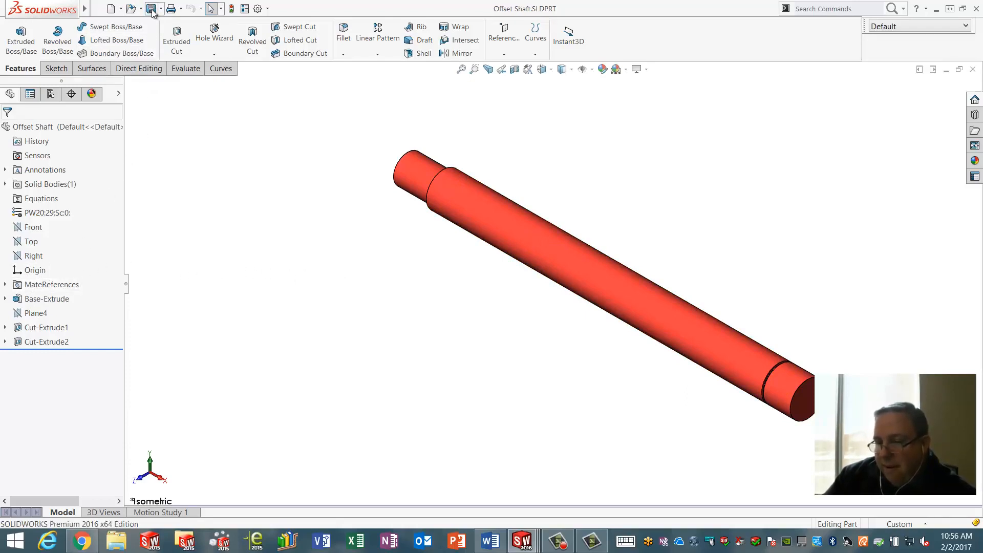
pyautogui.click(972, 70)
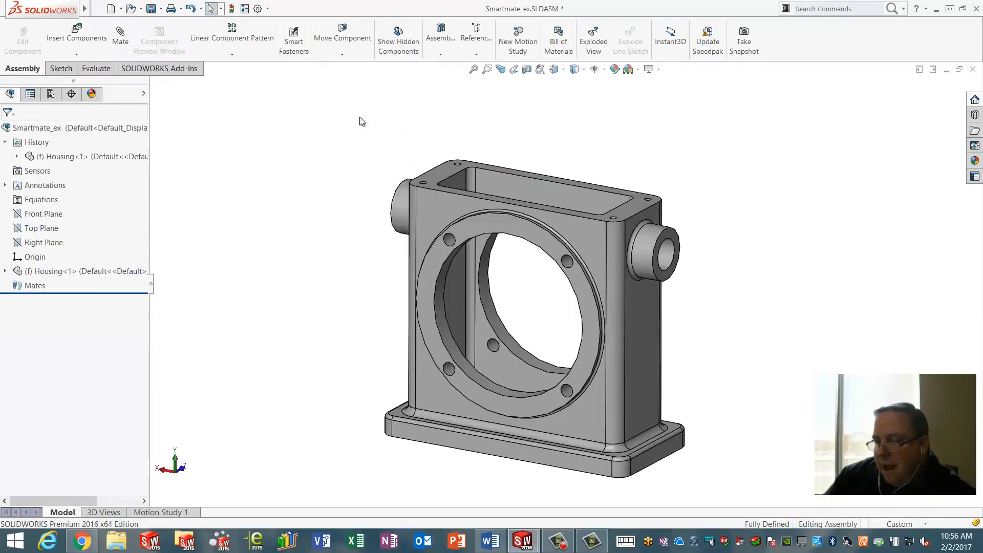
# - Load Offset Shaft.SLDPRT from the Gearbox Assy folder as a component to insert into the Smartmate_ex assembly
pyautogui.click(83, 39)
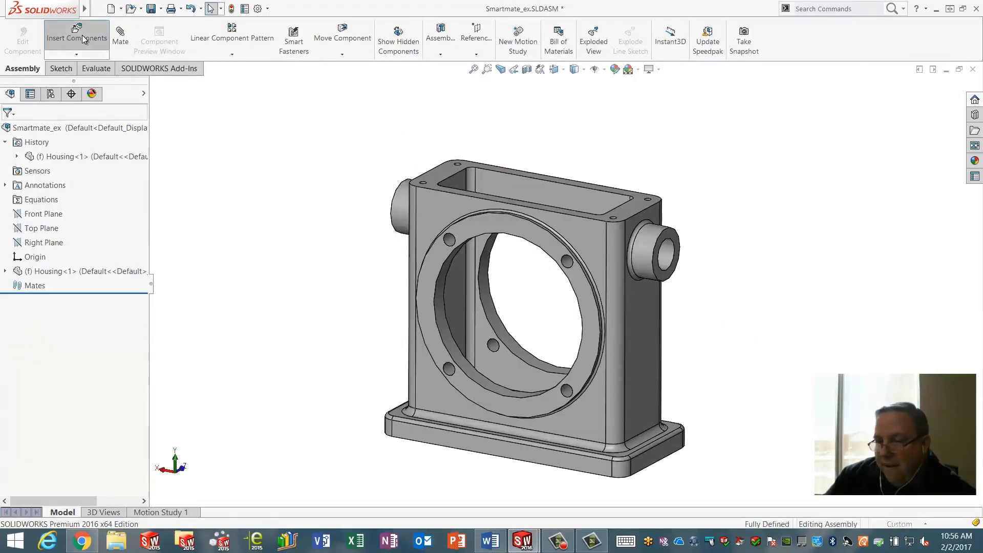
pyautogui.click(83, 347)
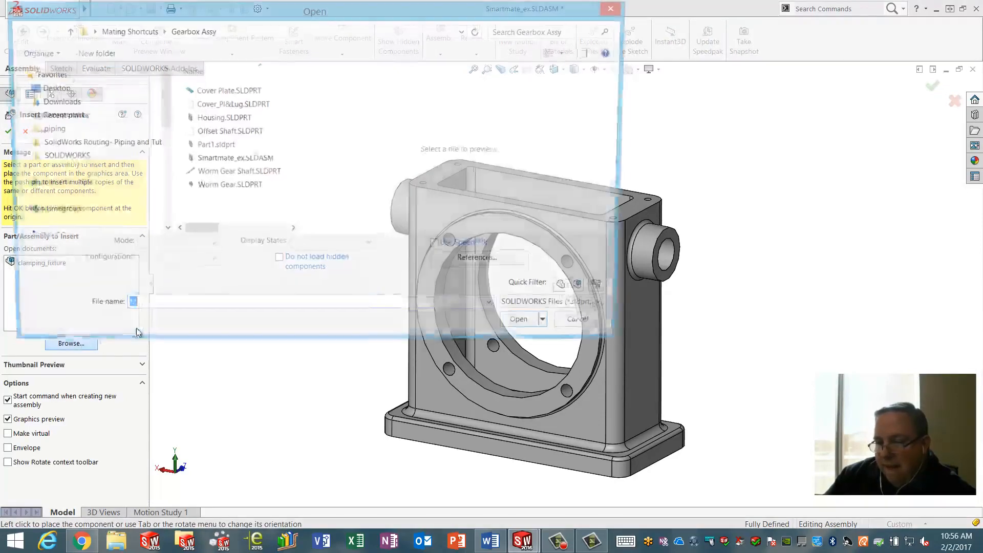
pyautogui.click(210, 134)
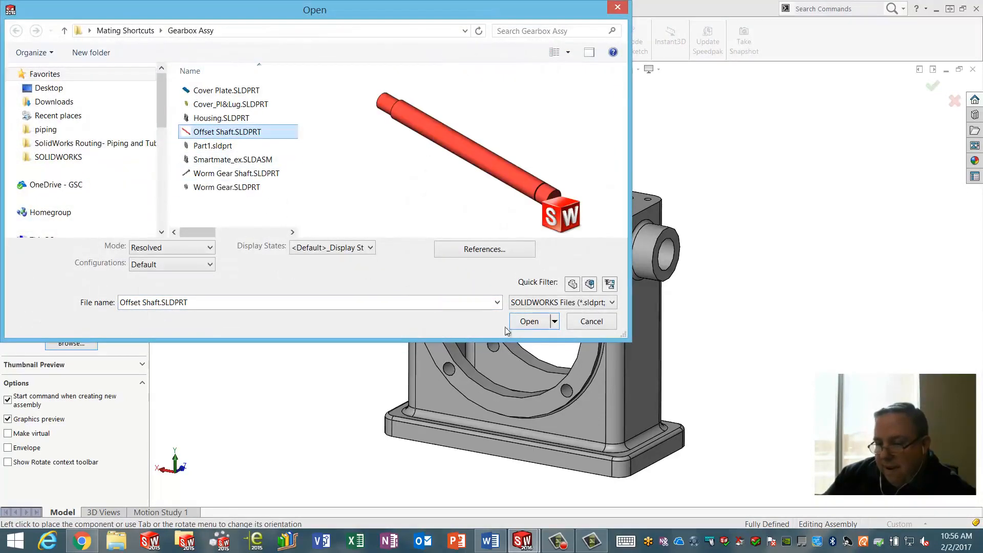
pyautogui.click(528, 322)
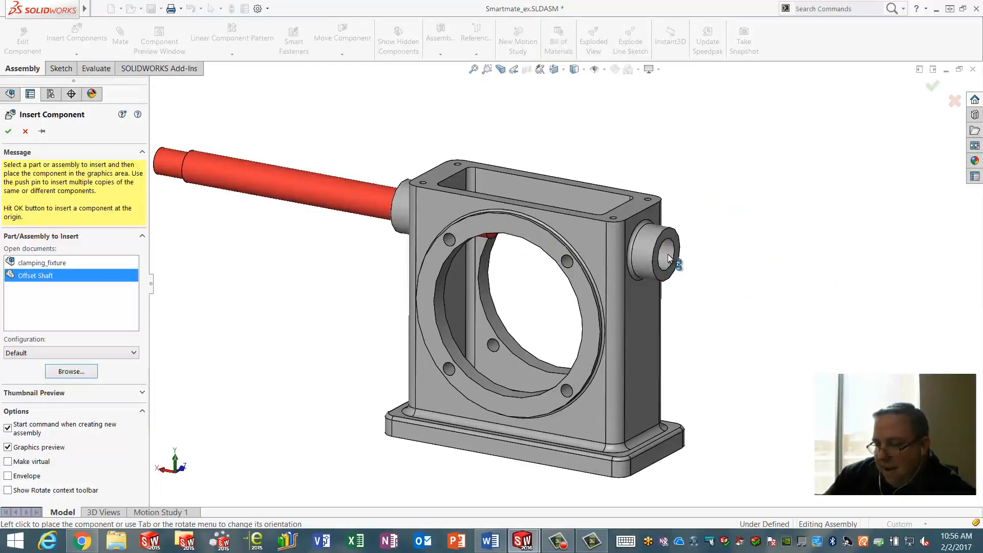
# - Place the shaft with a concentric mate in the housing's side bore, and slide it through until it protrudes from both bosses
pyautogui.press('Tab')
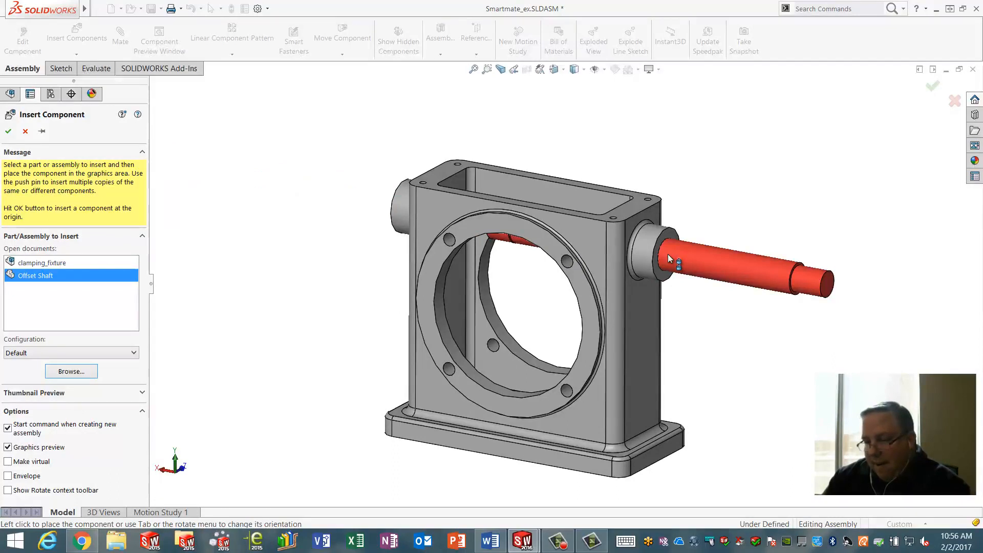
pyautogui.press('Tab')
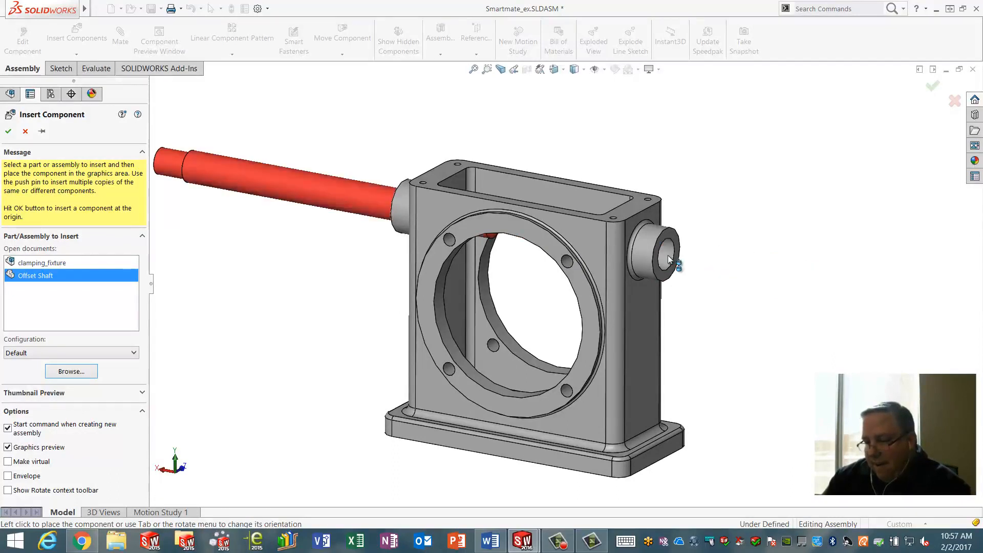
pyautogui.click(668, 259)
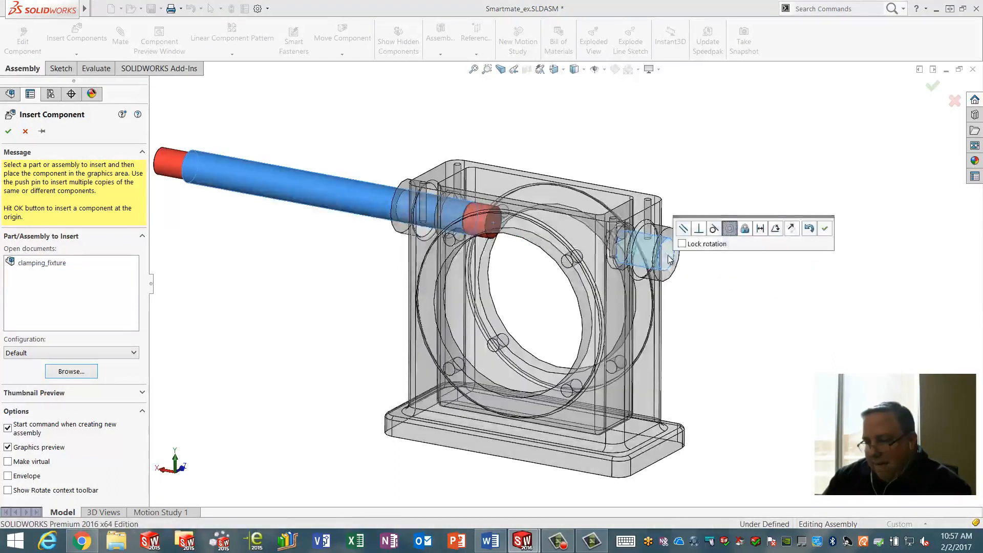
pyautogui.click(824, 228)
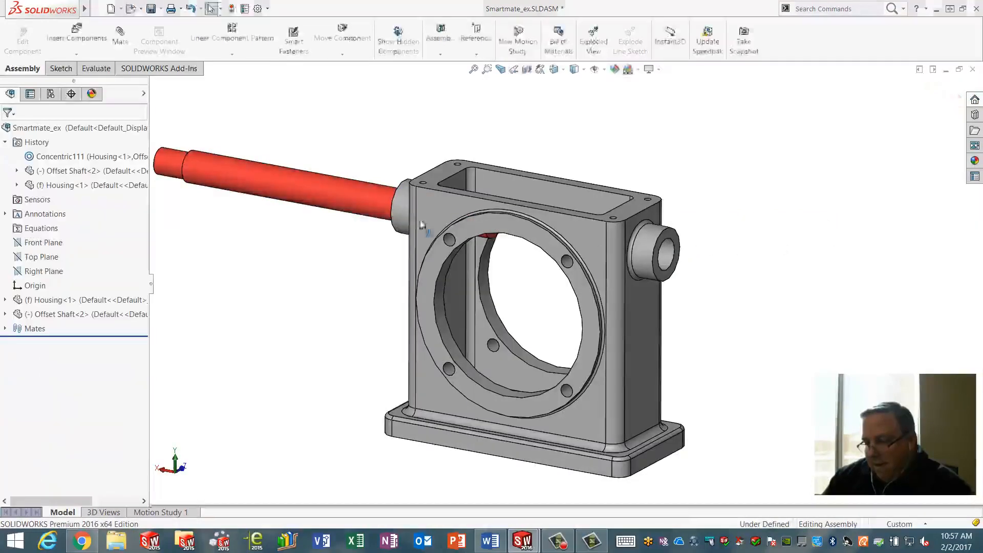
pyautogui.moveTo(323, 180); pyautogui.dragTo(562, 288)
pyautogui.press('Escape')
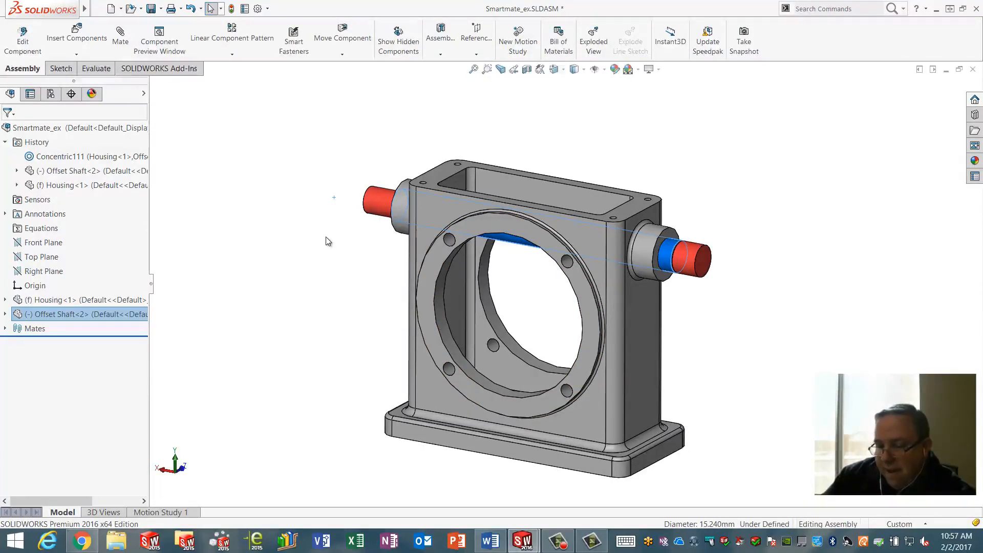
# - Open the recent Cover_Pl&Lug part and define a default mate reference with its circular back edge as the primary entity
pyautogui.press('r')
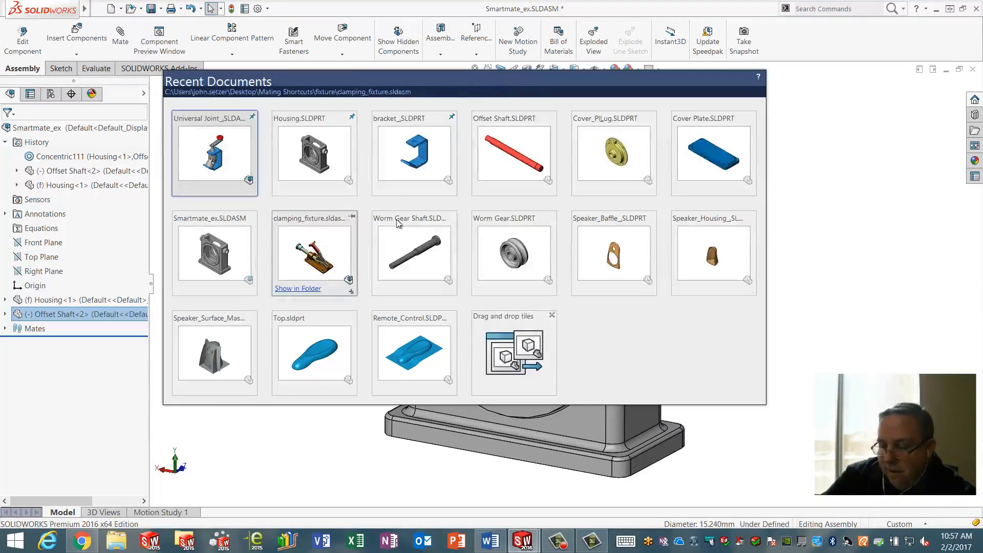
pyautogui.click(606, 162)
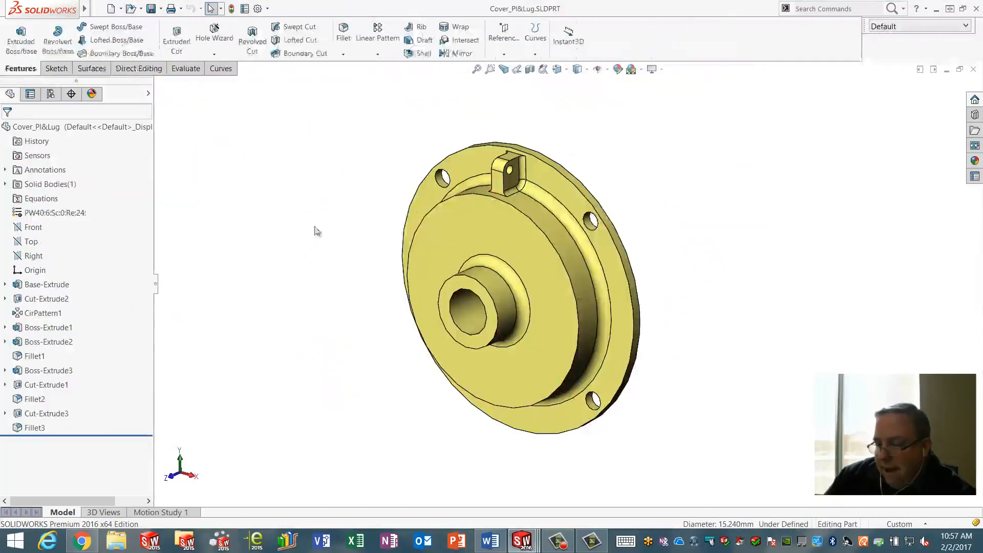
pyautogui.click(504, 54)
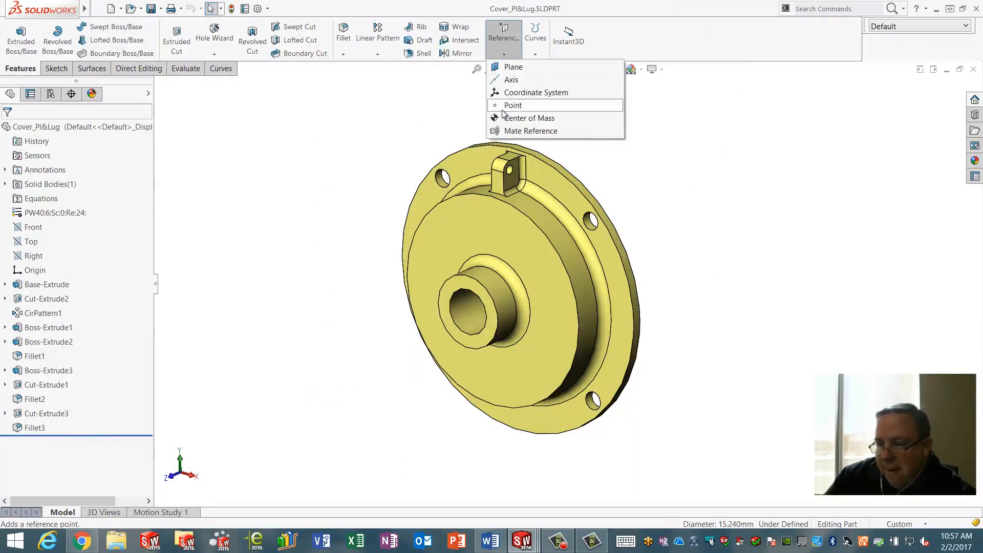
pyautogui.click(517, 131)
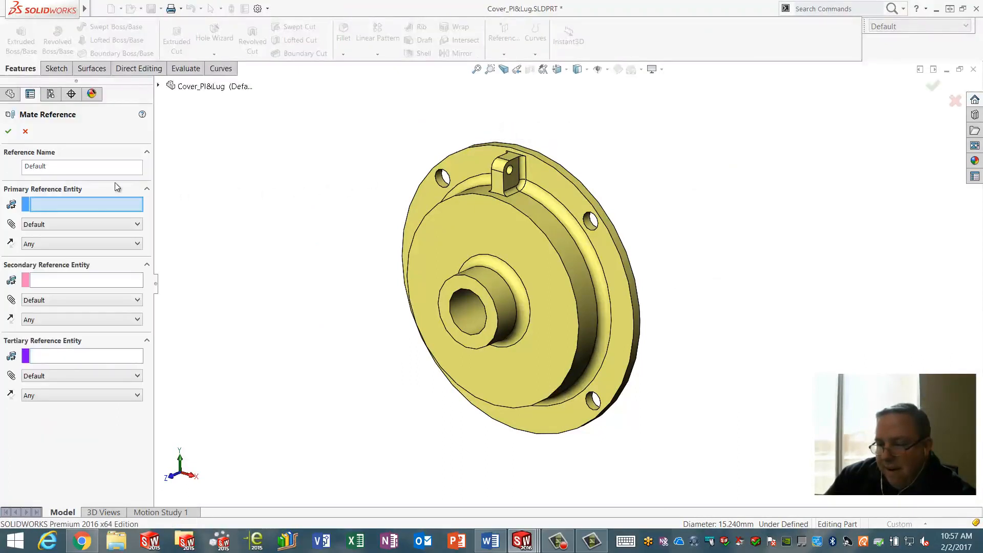
pyautogui.click(562, 167)
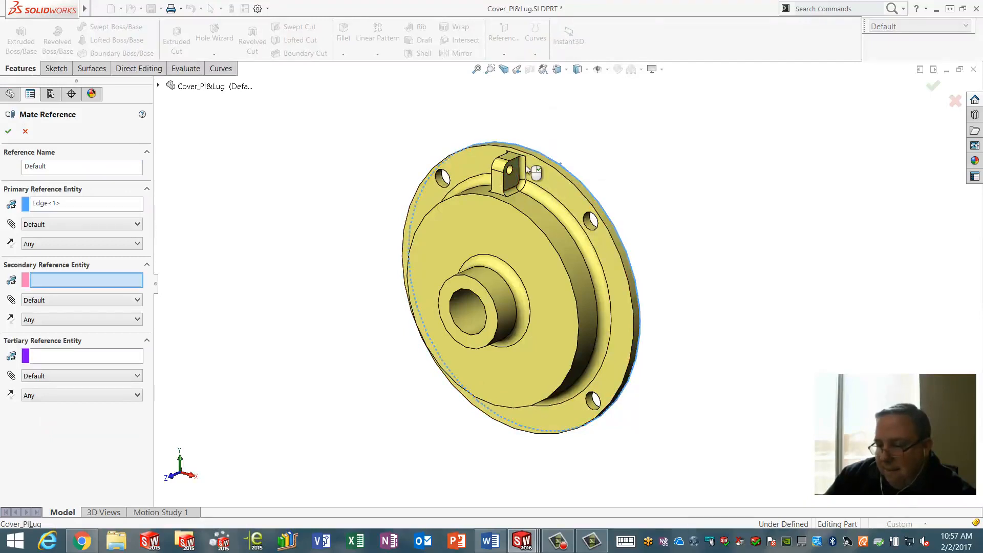
pyautogui.click(8, 131)
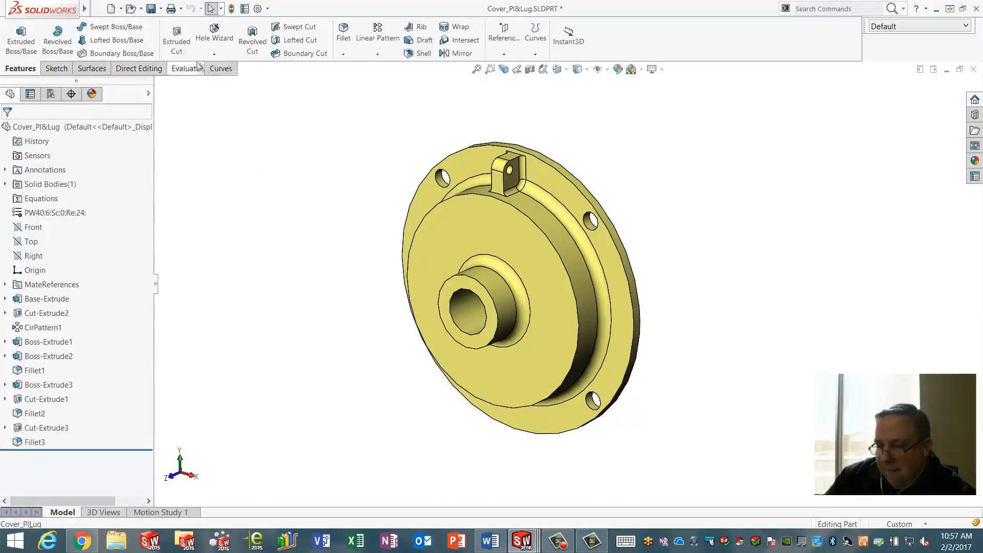
# - Save and close the Cover_Pl&Lug part to return to the Smartmate_ex assembly
pyautogui.click(150, 9)
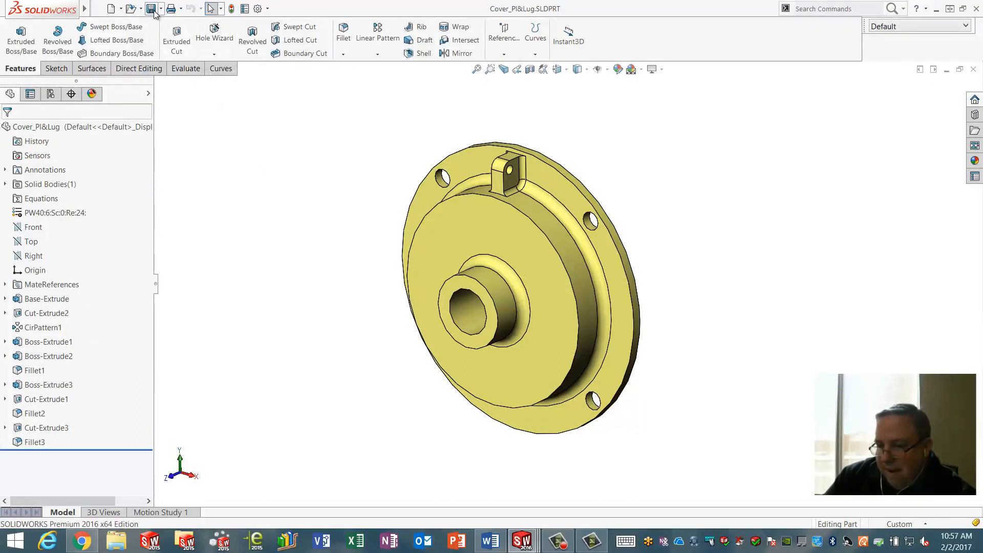
pyautogui.click(973, 69)
pyautogui.click(215, 194)
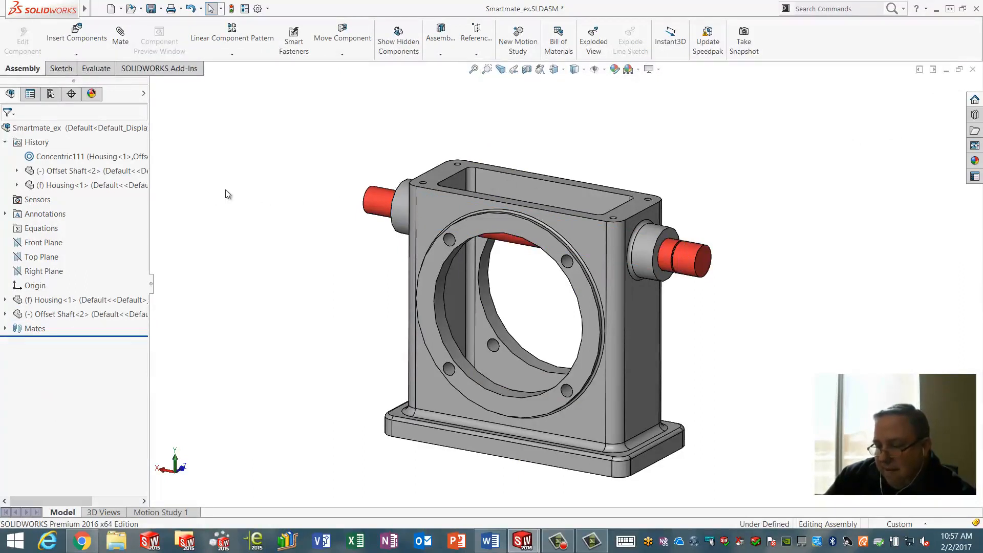
# - Show the recent Cover_Pl&Lug part in its folder and shrink the folder window so the housing's front opening is uncovered
pyautogui.press('r')
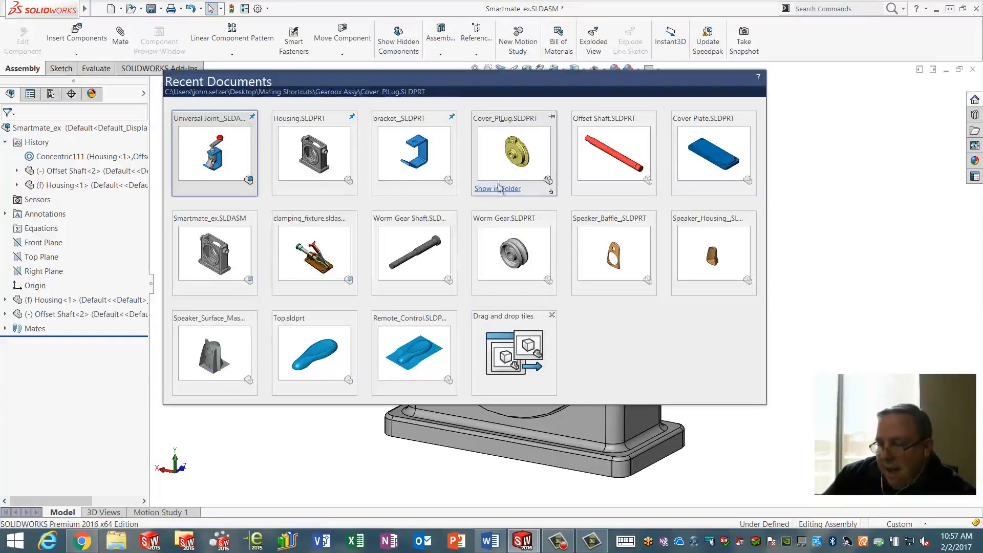
pyautogui.click(497, 189)
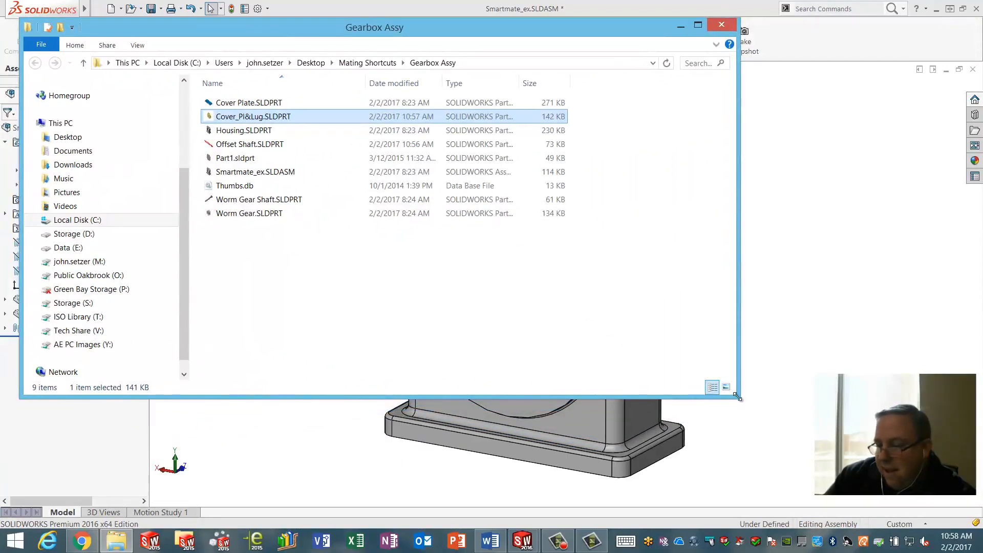
pyautogui.moveTo(738, 397); pyautogui.dragTo(389, 266)
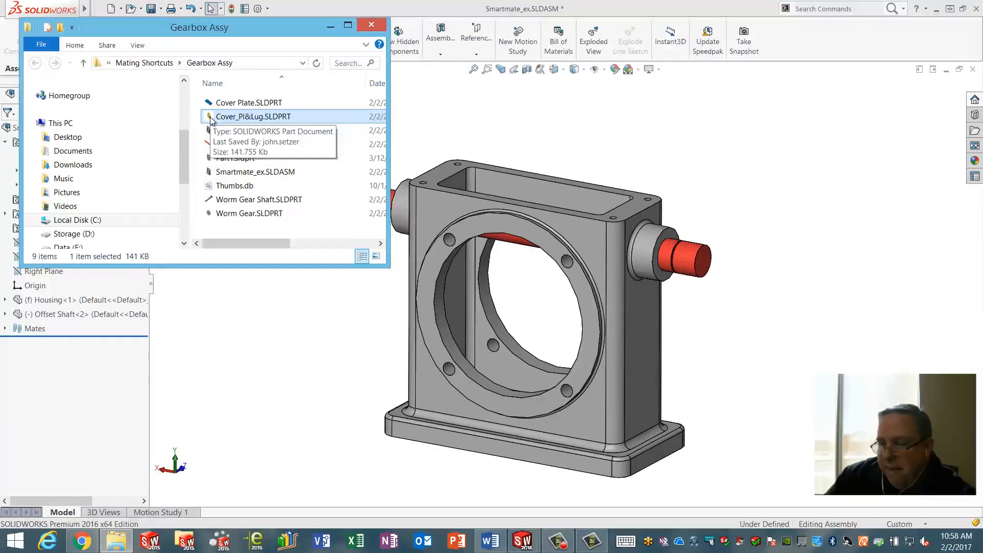
# - Place Cover_Pl&Lug.SLDPRT from the folder onto the housing's front opening edge, cycling the hole alignment until the lug is uppermost
pyautogui.moveTo(211, 120); pyautogui.dragTo(489, 214)
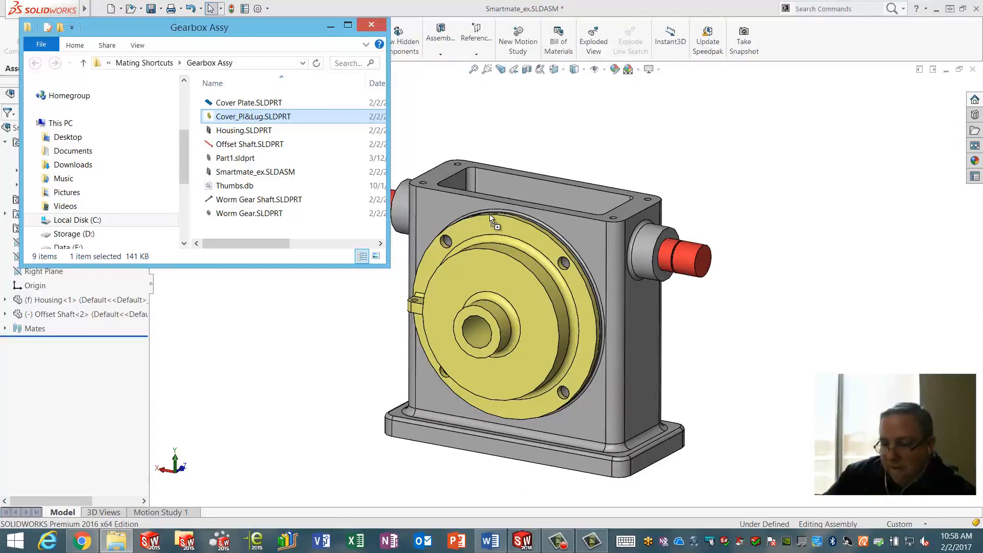
pyautogui.press('Tab')
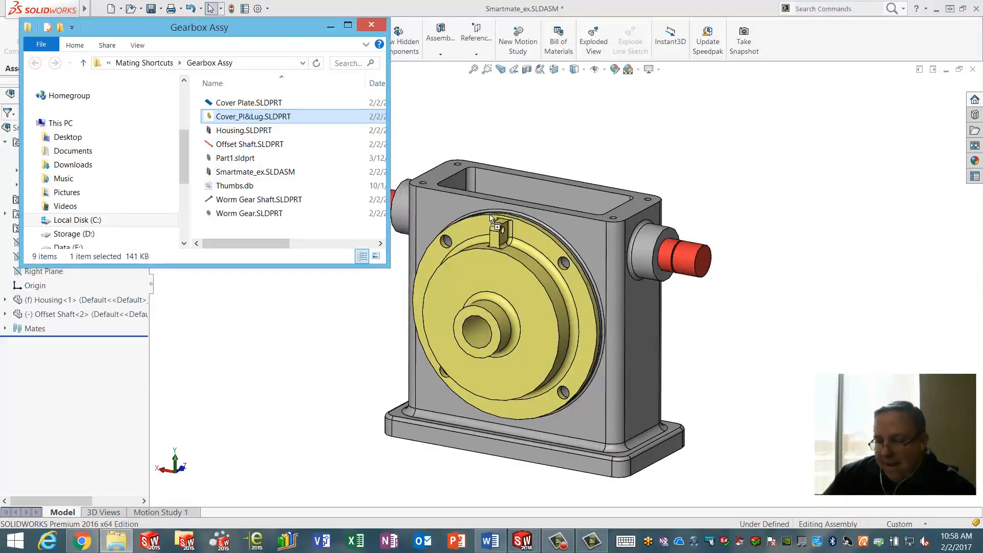
pyautogui.press('Tab')
pyautogui.press('Tab')
pyautogui.press('Tab')
pyautogui.press('Tab')
pyautogui.press('Tab')
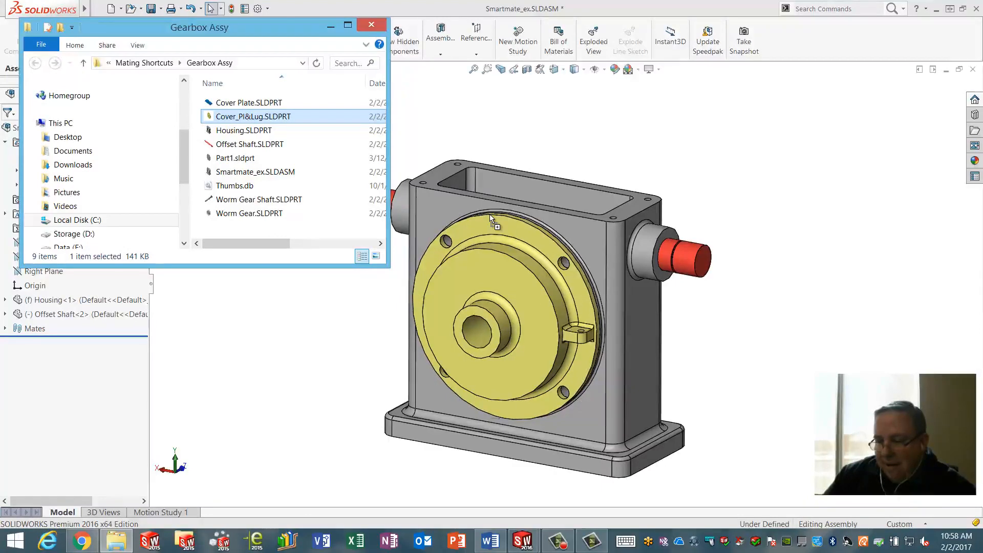
pyautogui.press('Tab')
pyautogui.press('Tab')
pyautogui.press('Tab')
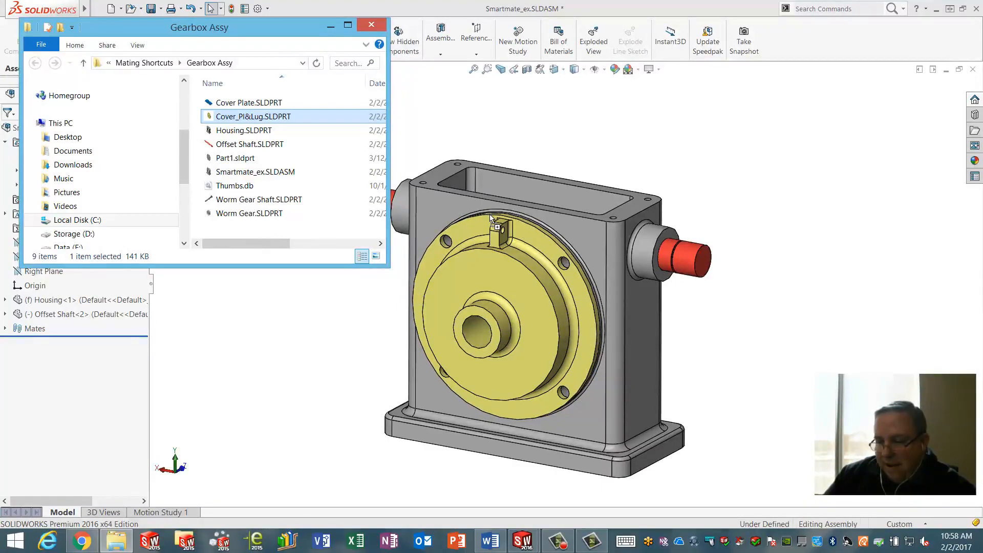
pyautogui.click(736, 301)
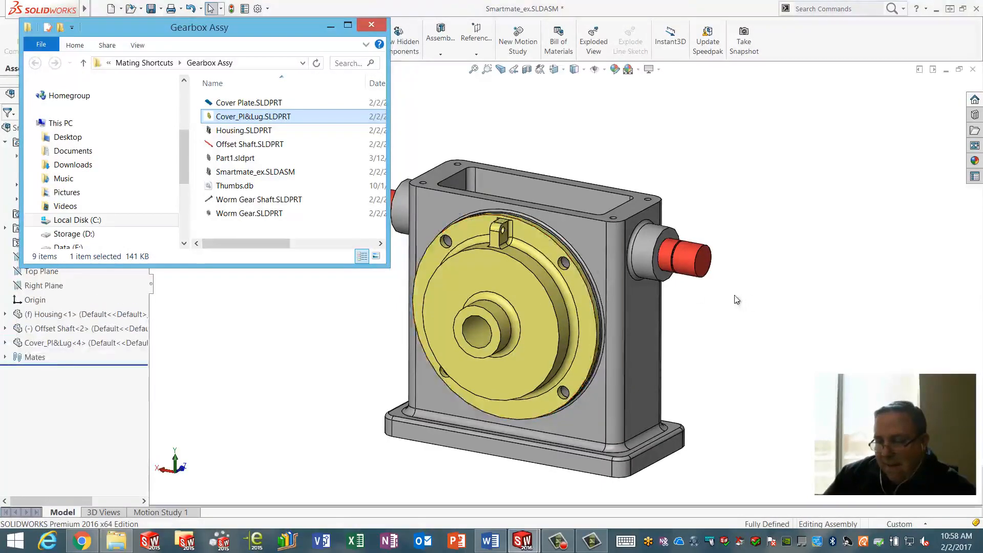
# - Place another Cover_Pl&Lug.SLDPRT from the Gearbox Assy folder onto the edge of the housing's opposite, still open side
pyautogui.moveTo(735, 300); pyautogui.dragTo(518, 287, button='middle')
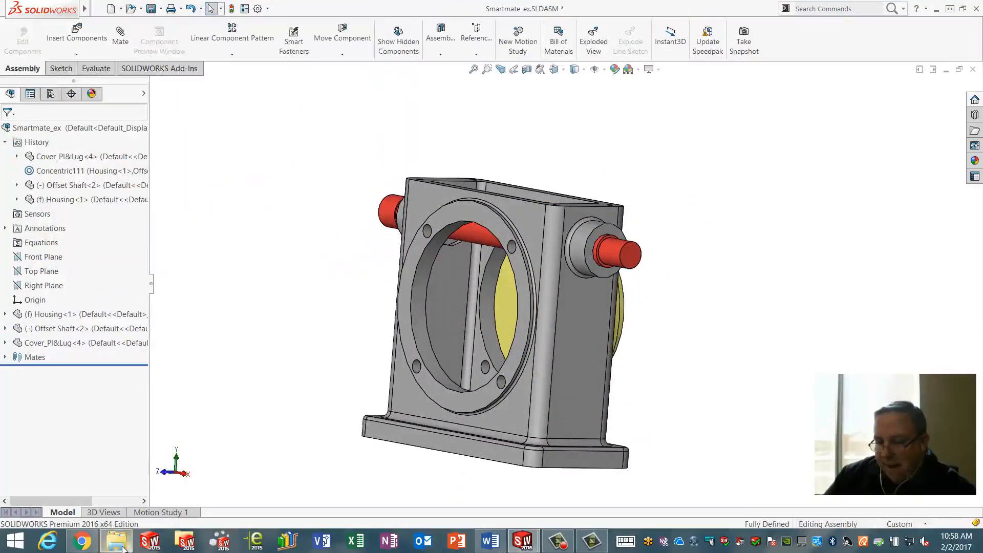
pyautogui.click(117, 540)
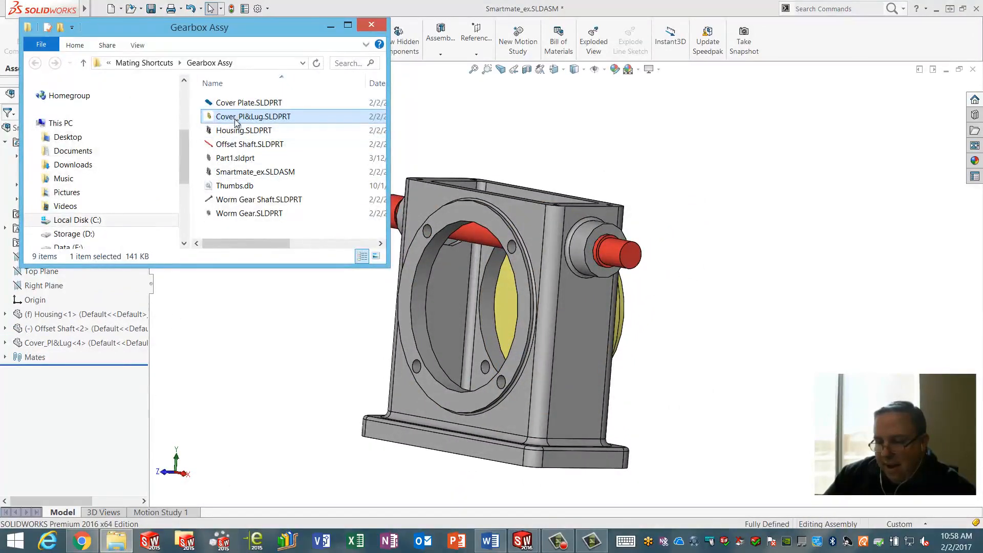
pyautogui.moveTo(409, 155); pyautogui.dragTo(479, 203)
pyautogui.click(505, 138)
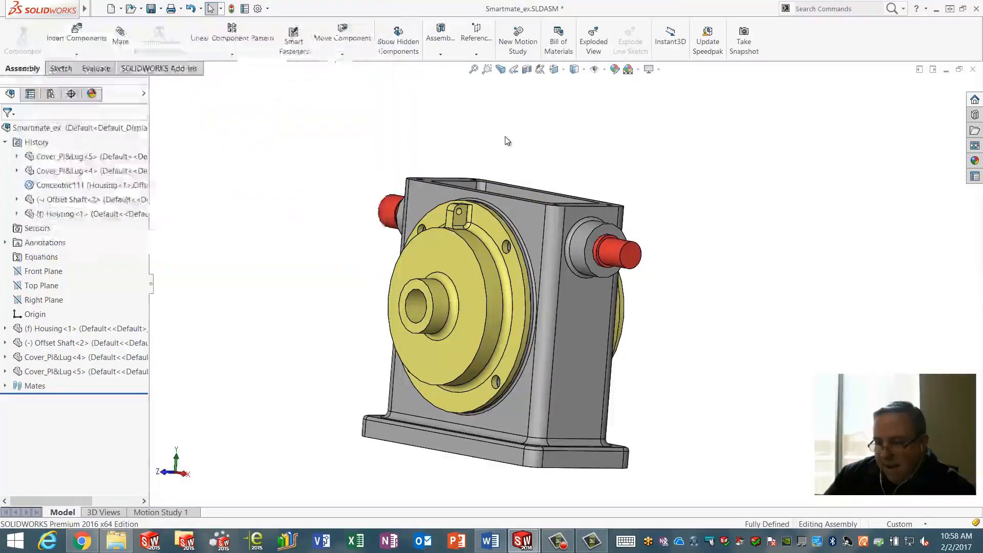
pyautogui.moveTo(568, 131); pyautogui.dragTo(597, 191, button='middle')
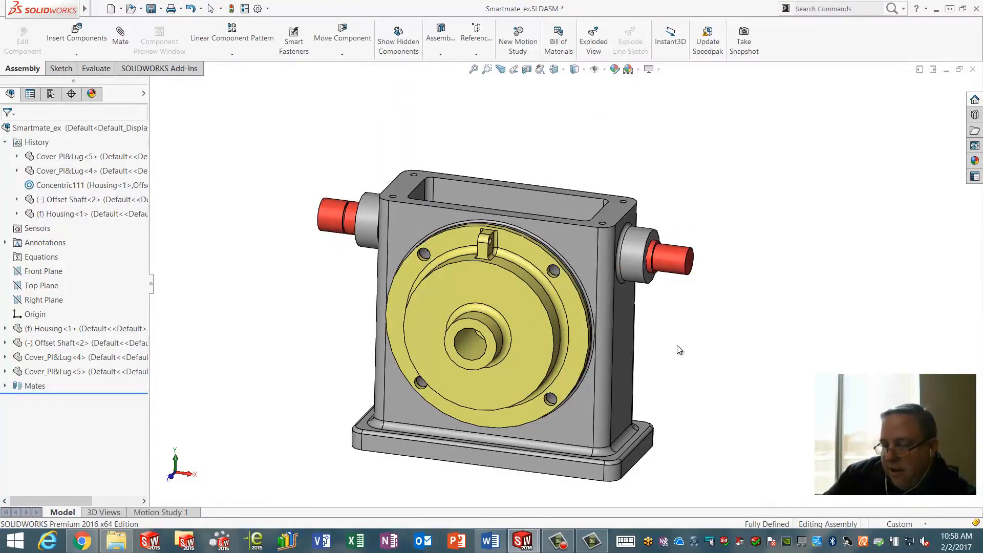
pyautogui.moveTo(677, 345); pyautogui.dragTo(675, 352, button='middle')
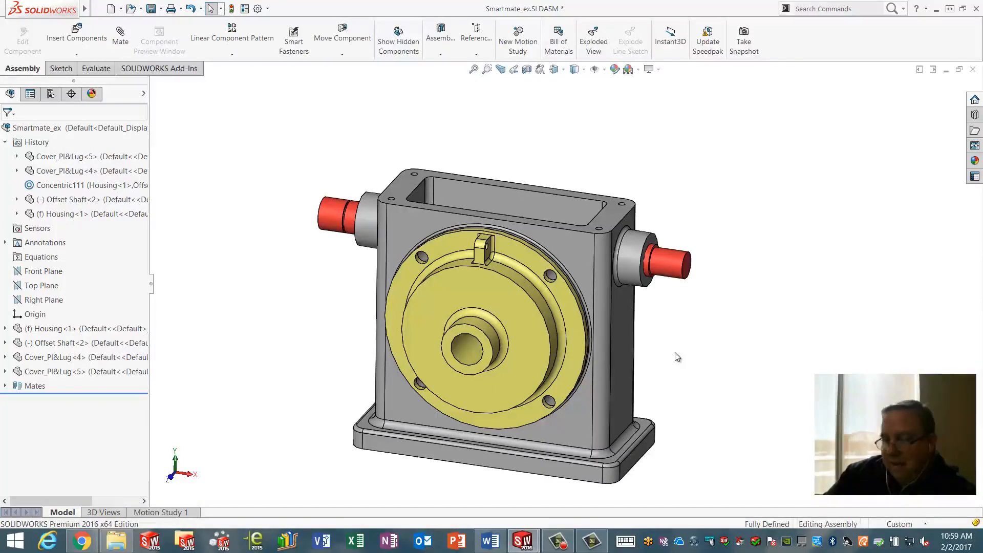
# - Delete the red offset shaft from the assembly
pyautogui.click(323, 210)
pyautogui.press('Delete')
pyautogui.press('Return')
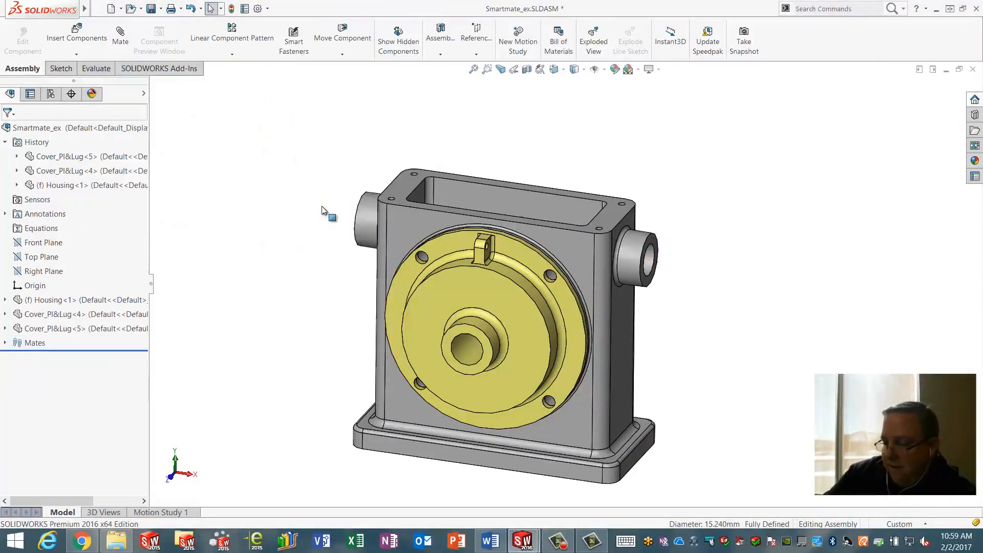
# - Insert Offset Shaft.SLDPRT as a new component and place it in free space above the housing
pyautogui.click(77, 34)
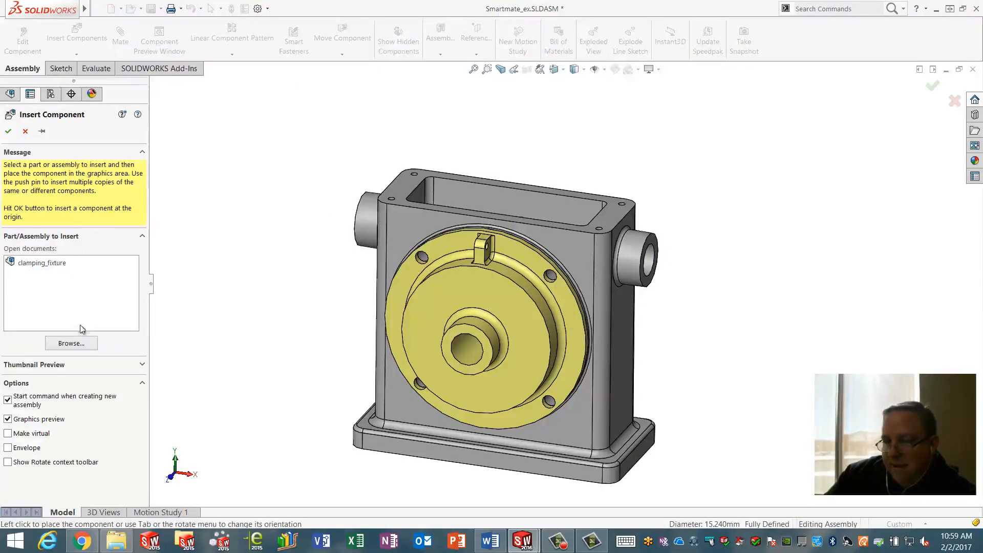
pyautogui.click(71, 343)
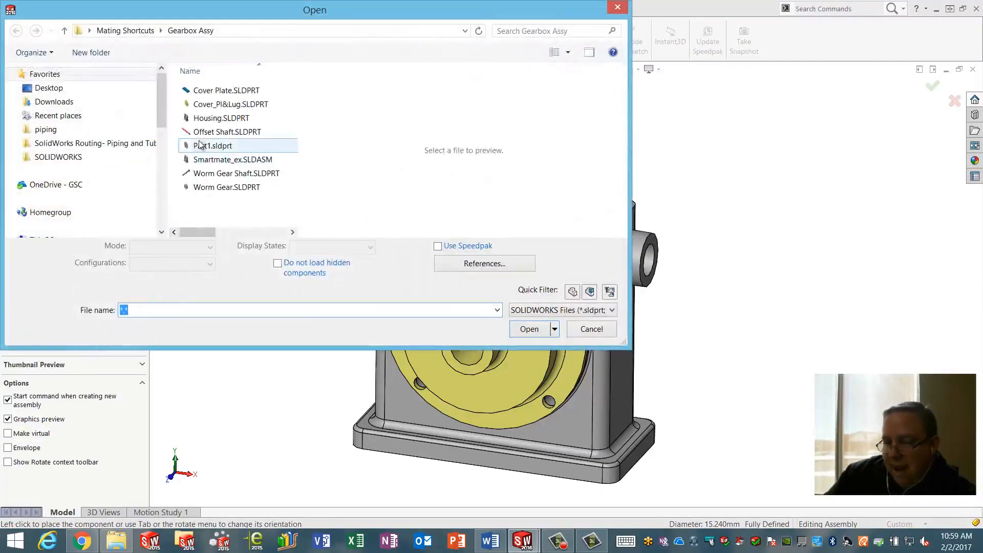
pyautogui.click(199, 133)
pyautogui.click(524, 321)
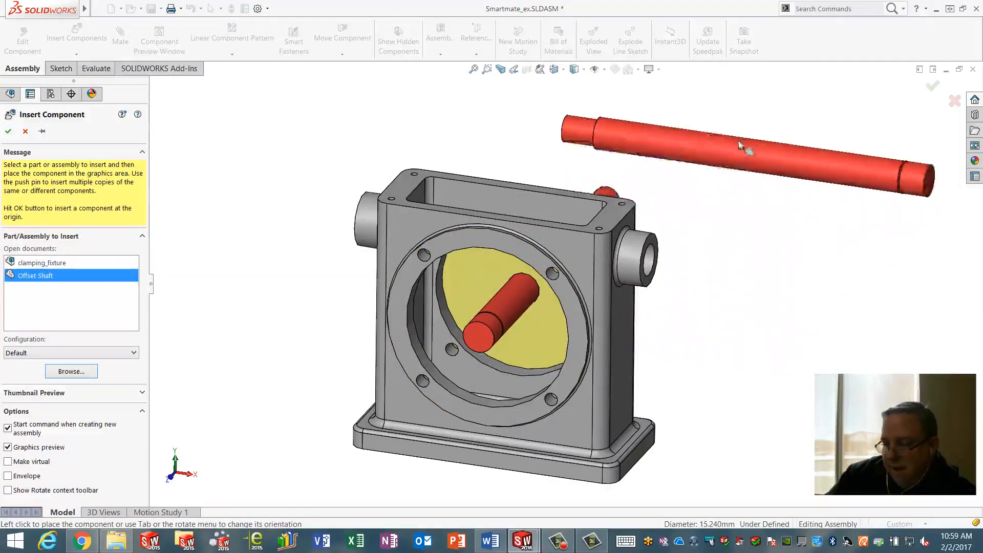
pyautogui.click(724, 124)
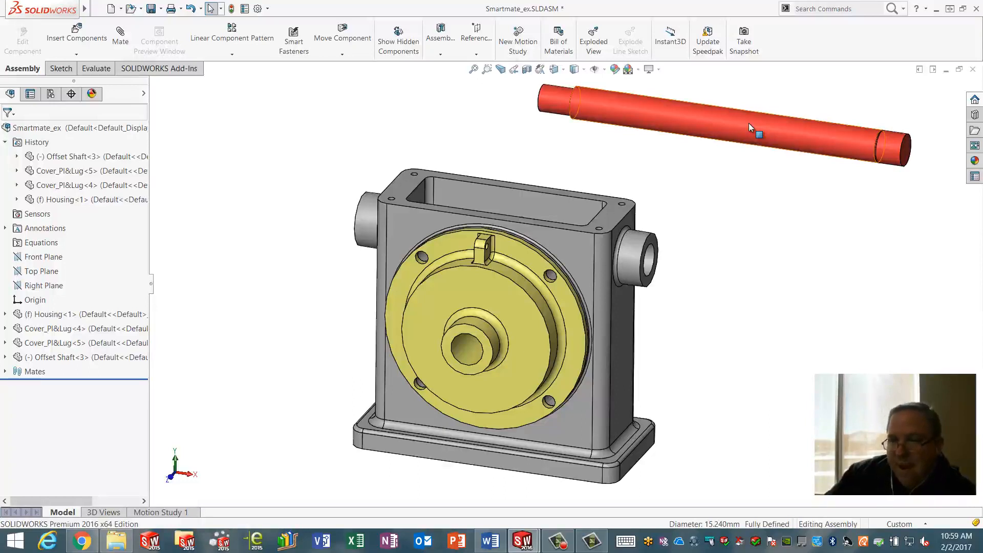
pyautogui.moveTo(749, 123); pyautogui.dragTo(674, 132)
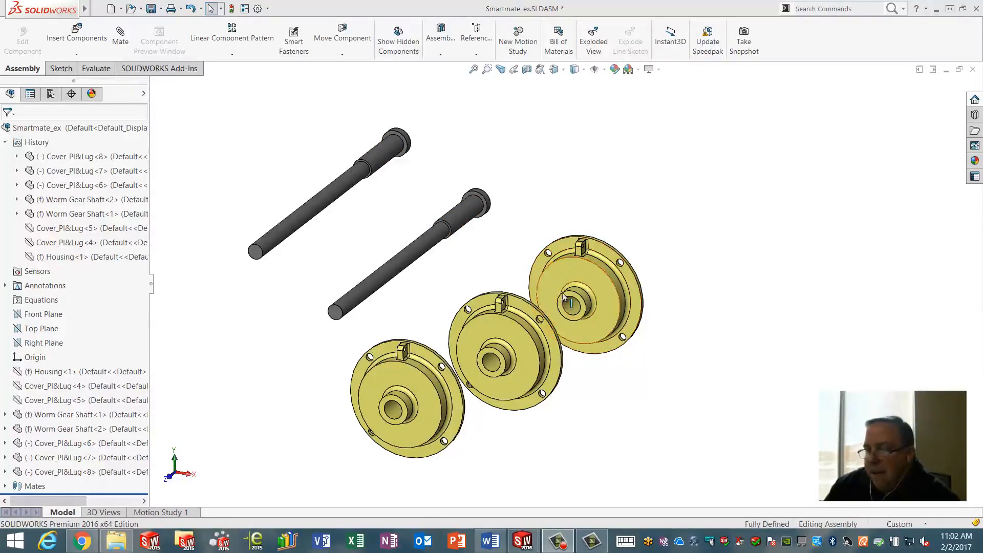
# - Add a concentric mate between the nearer worm gear shaft's long cylindrical face and the rearmost cover's bore
pyautogui.click(420, 250)
pyautogui.click(457, 260)
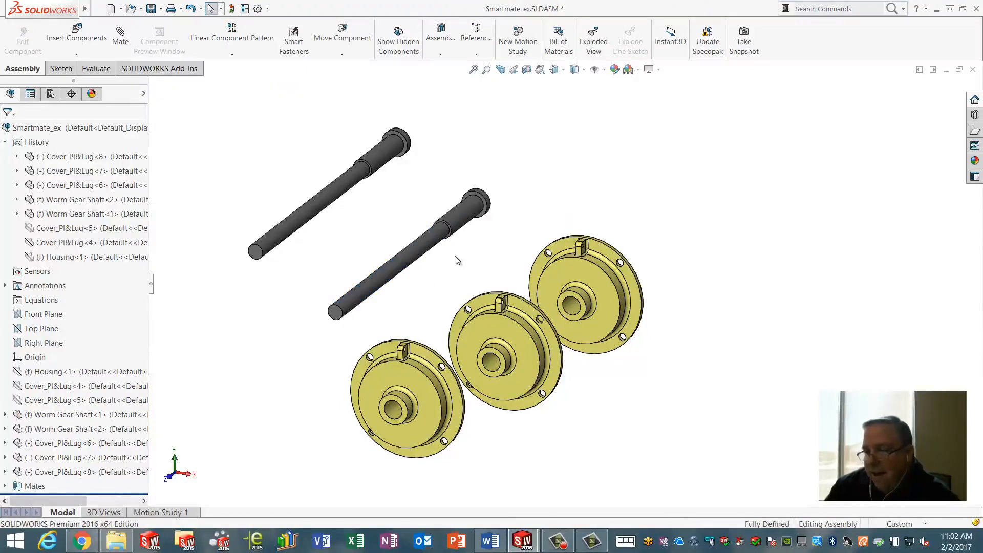
pyautogui.click(121, 37)
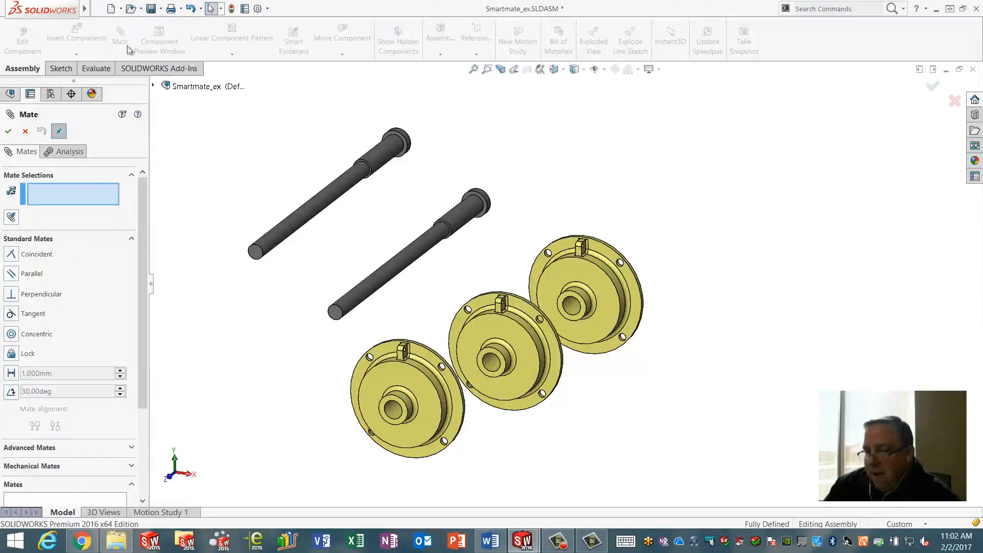
pyautogui.click(421, 241)
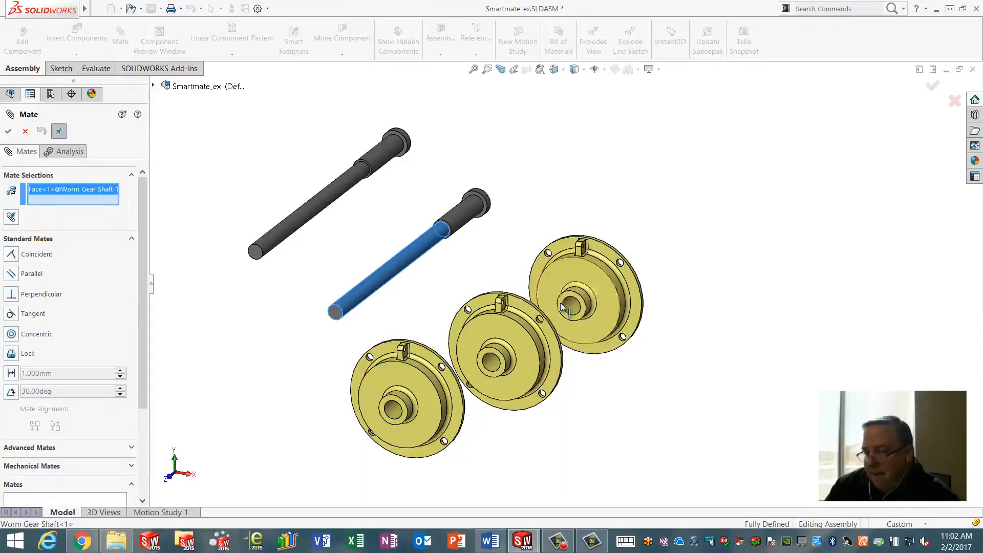
pyautogui.click(569, 303)
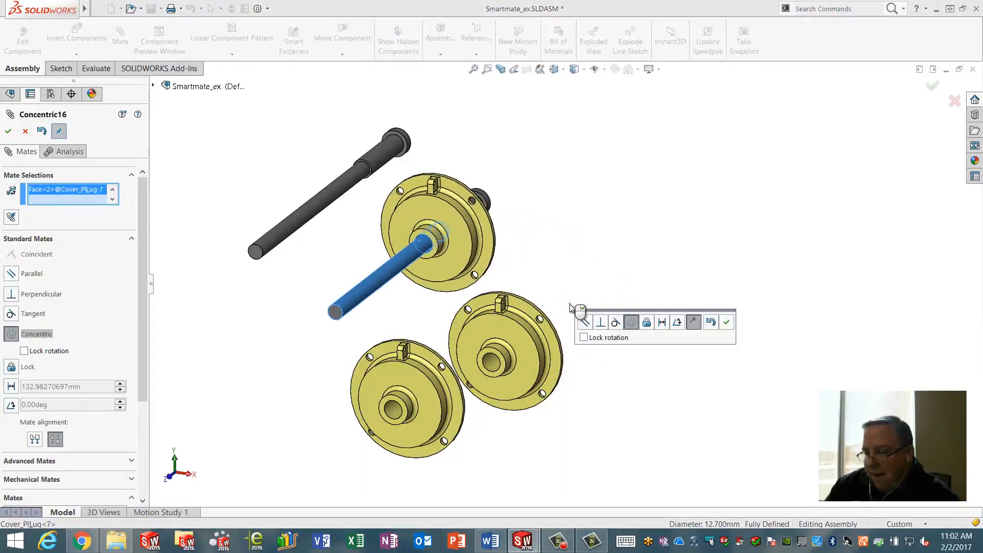
pyautogui.rightClick(570, 307)
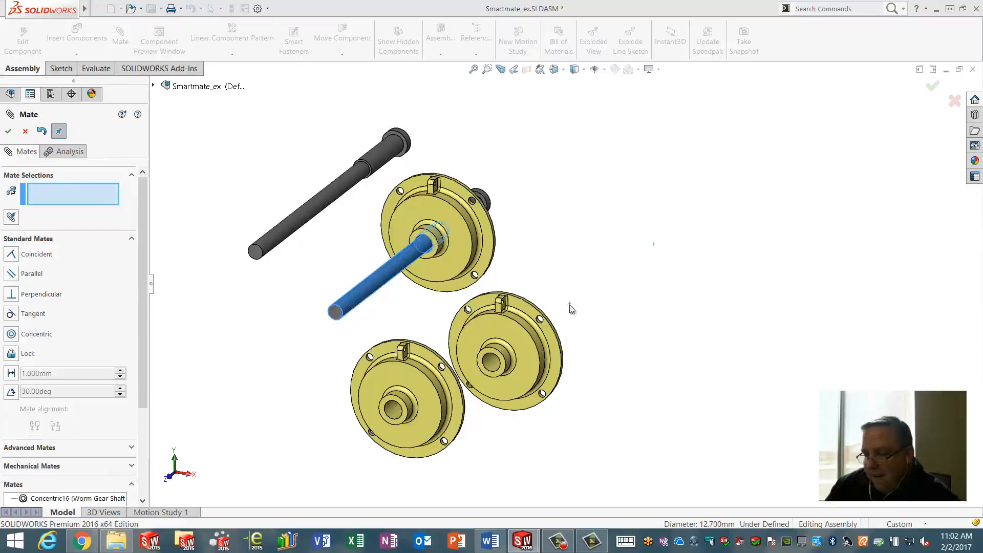
# - Mate the bores of the middle and front covers concentric to the same worm gear shaft, one after the other
pyautogui.click(392, 270)
pyautogui.click(488, 358)
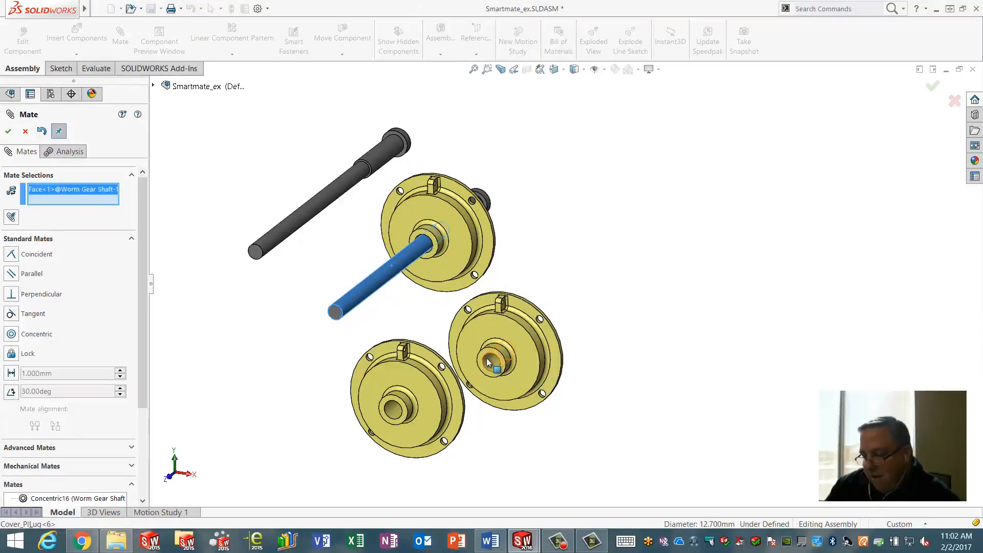
pyautogui.rightClick(493, 364)
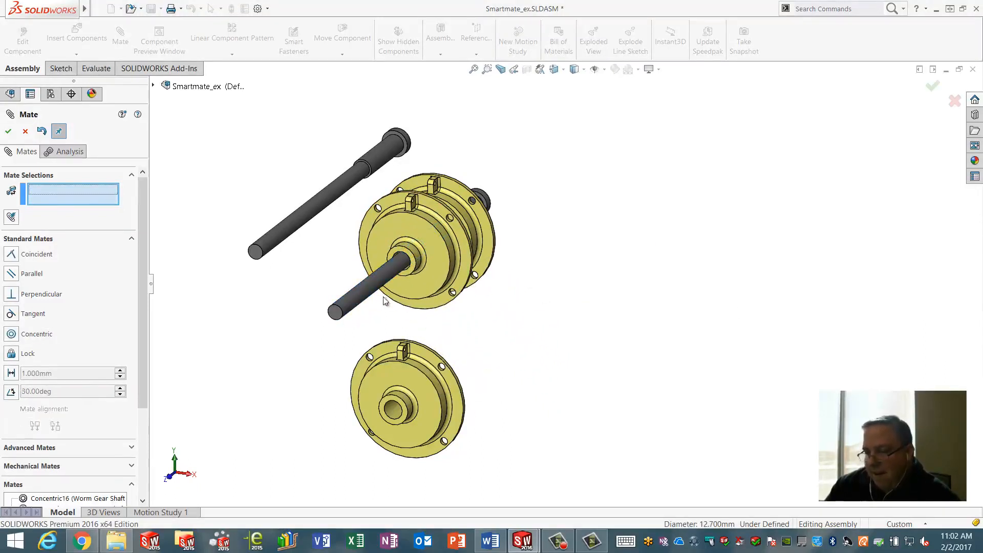
pyautogui.click(354, 299)
pyautogui.click(394, 412)
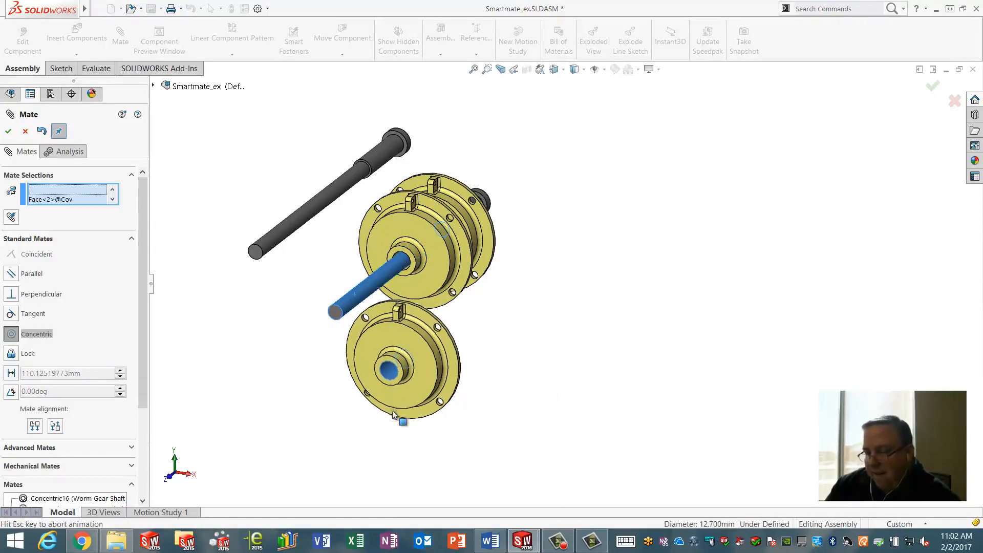
pyautogui.rightClick(393, 410)
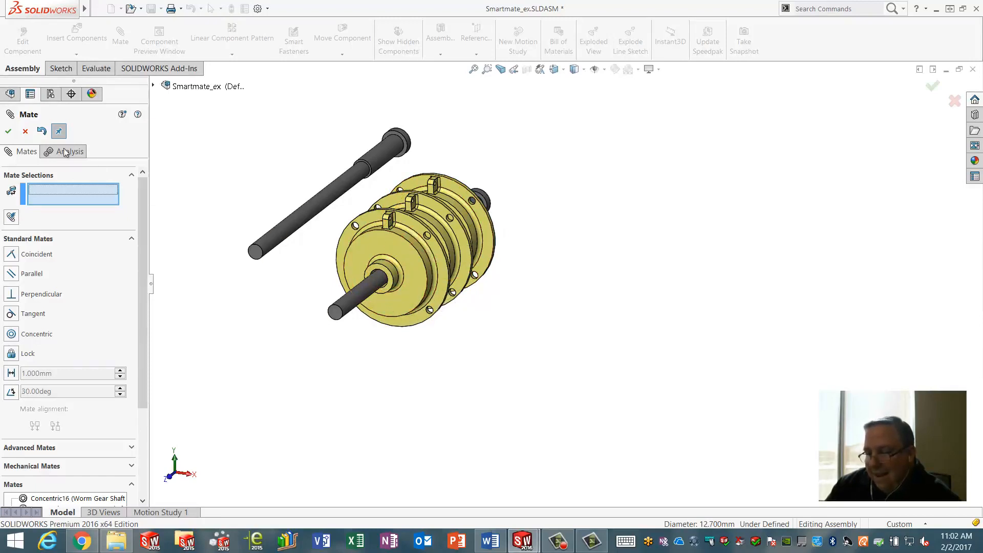
# - Undo the three concentric mates between the covers and the worm gear shaft, and leave the Mate command
pyautogui.click(42, 131)
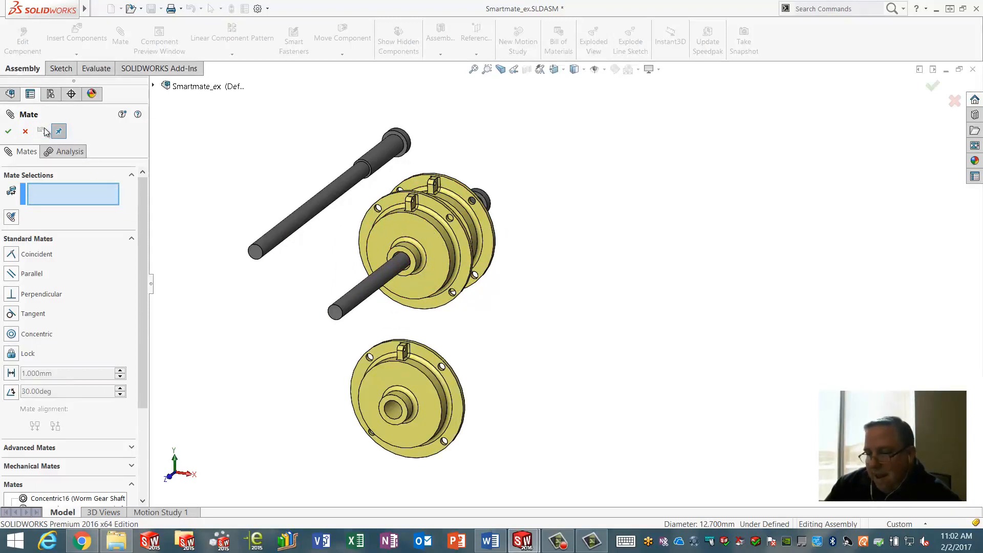
pyautogui.click(25, 131)
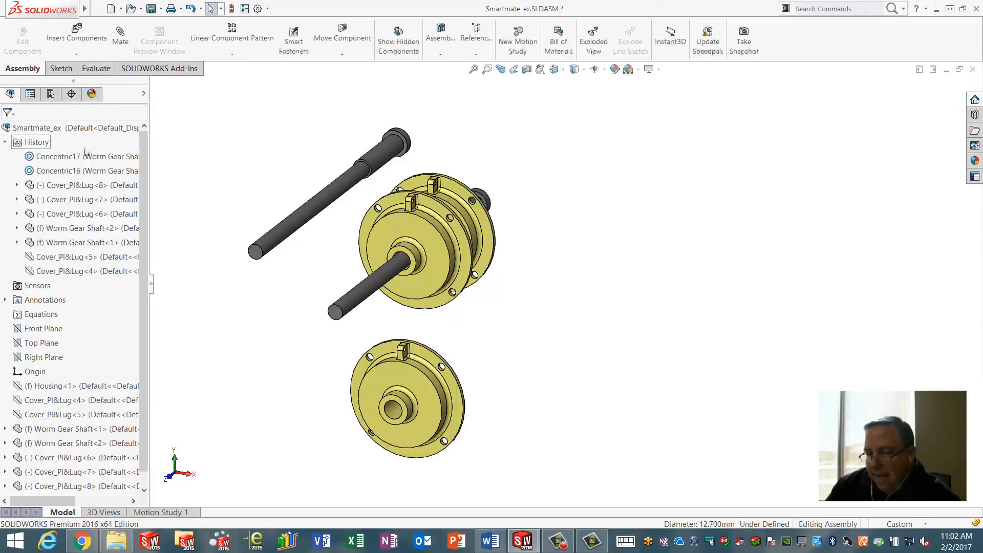
pyautogui.click(190, 9)
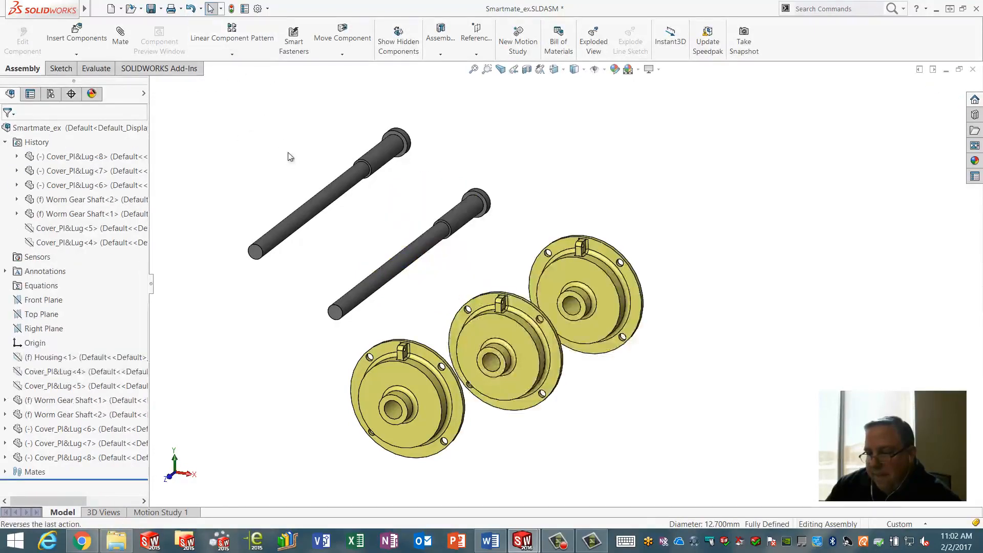
# - Set up a multiple-mate concentric with the nearer worm gear shaft's face as common reference and the three cover bores as component references
pyautogui.click(122, 41)
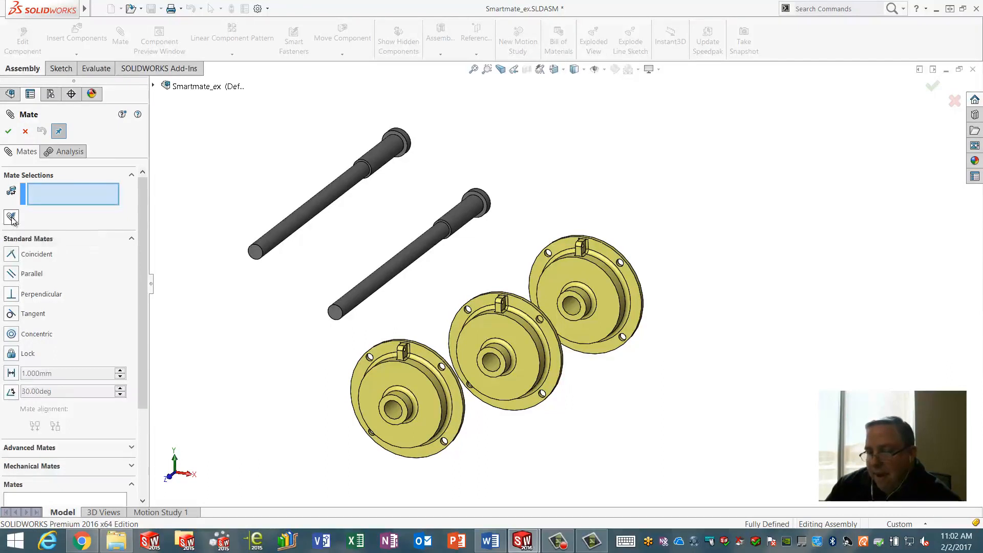
pyautogui.click(11, 218)
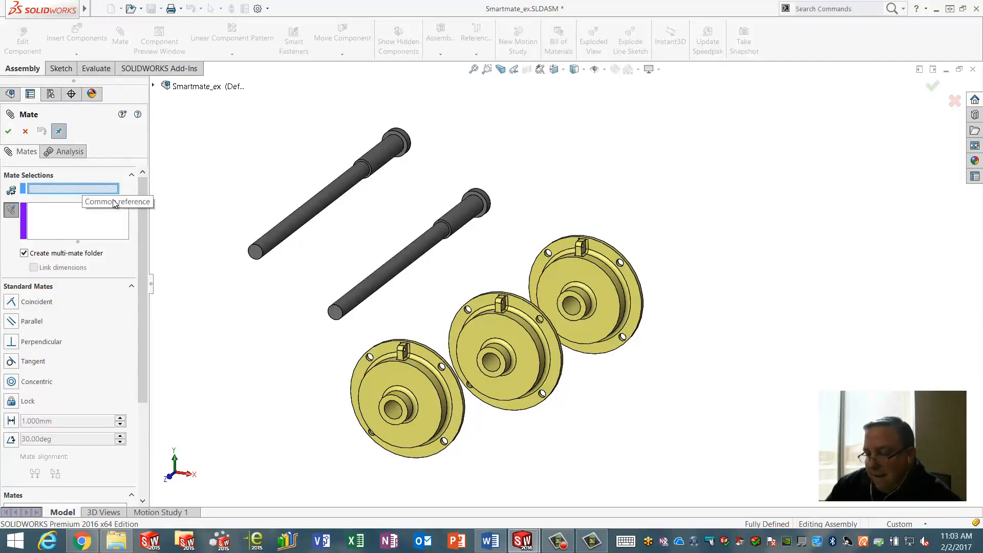
pyautogui.click(373, 277)
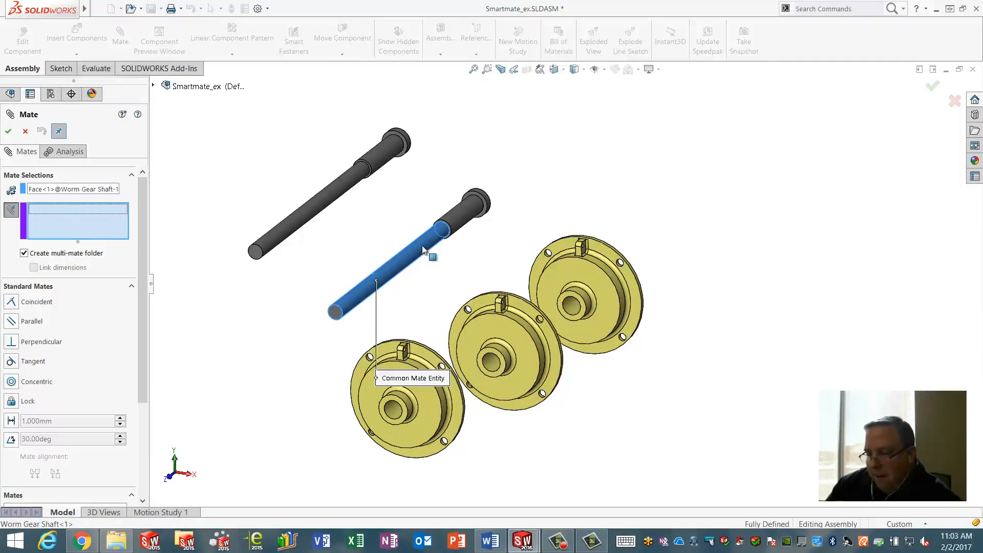
pyautogui.click(571, 312)
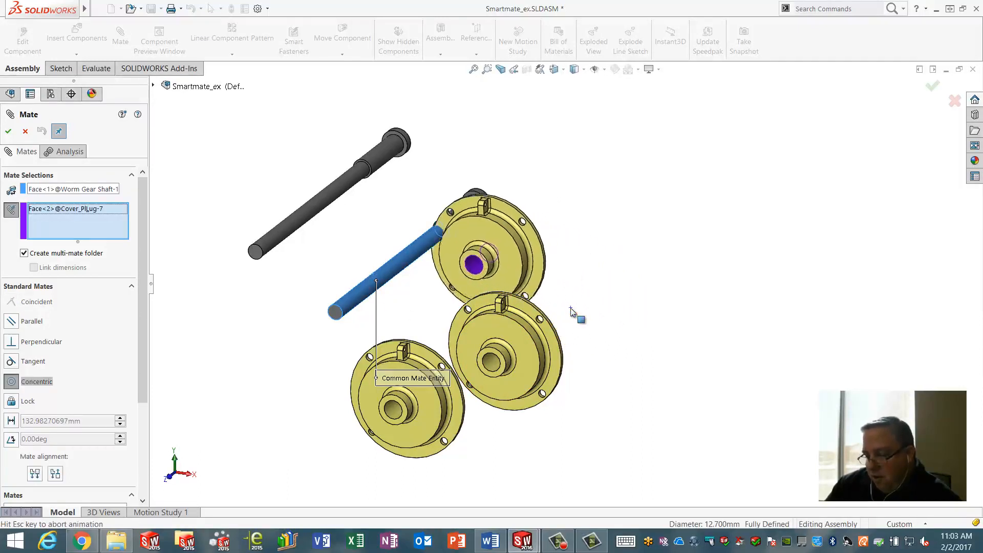
pyautogui.click(504, 365)
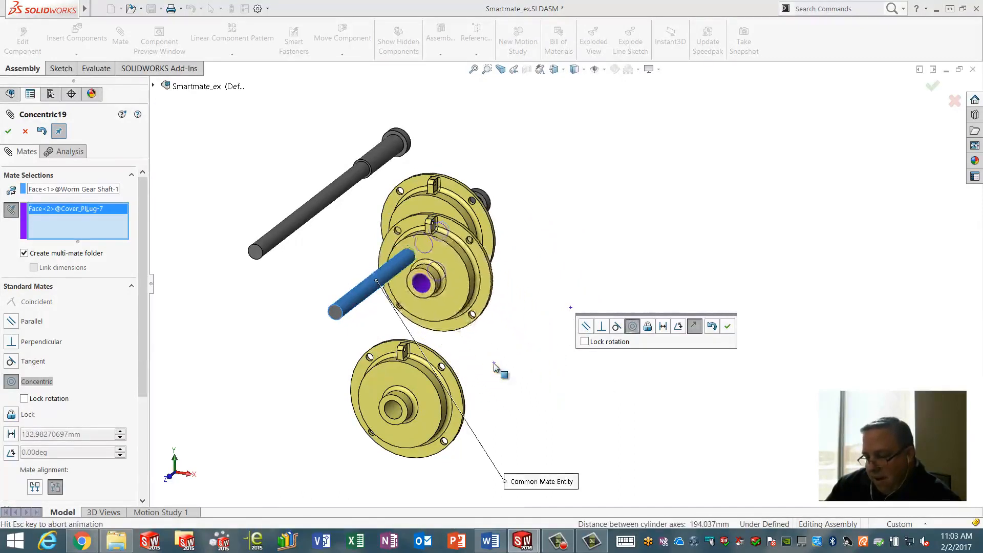
pyautogui.click(389, 410)
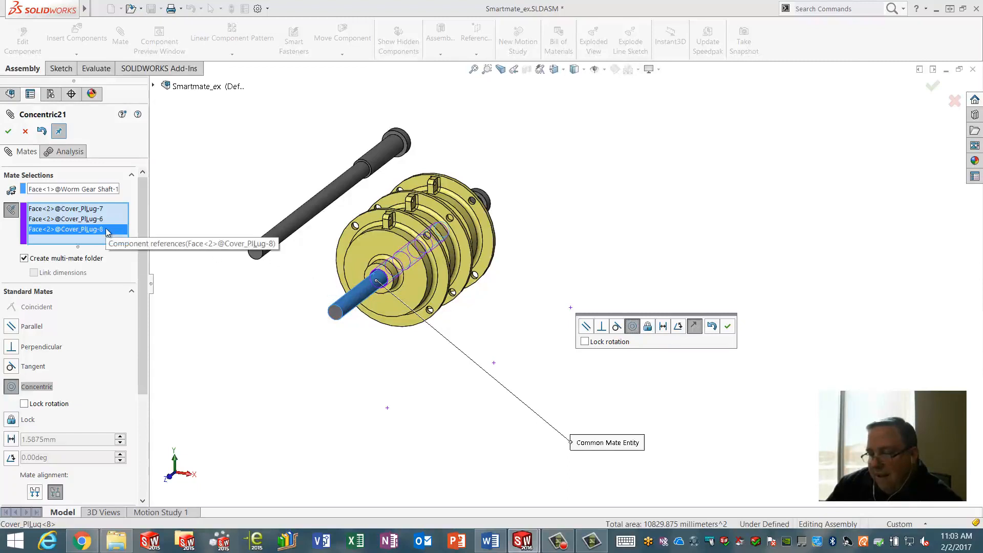
# - Try flipping the mate alignment of Cover_Pl&Lug-7 and Cover_Pl&Lug-6 individually, turning each back to its original direction
pyautogui.click(51, 211)
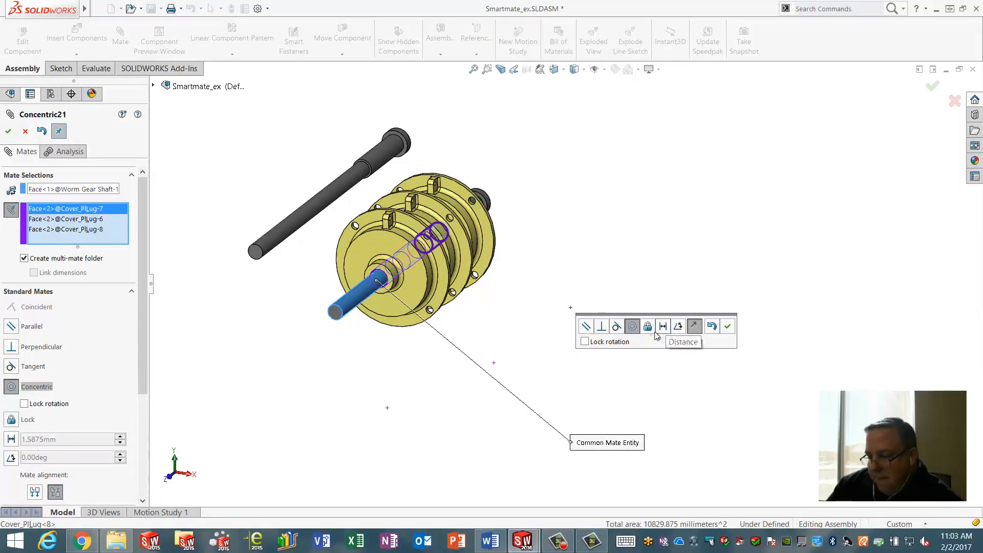
pyautogui.click(694, 327)
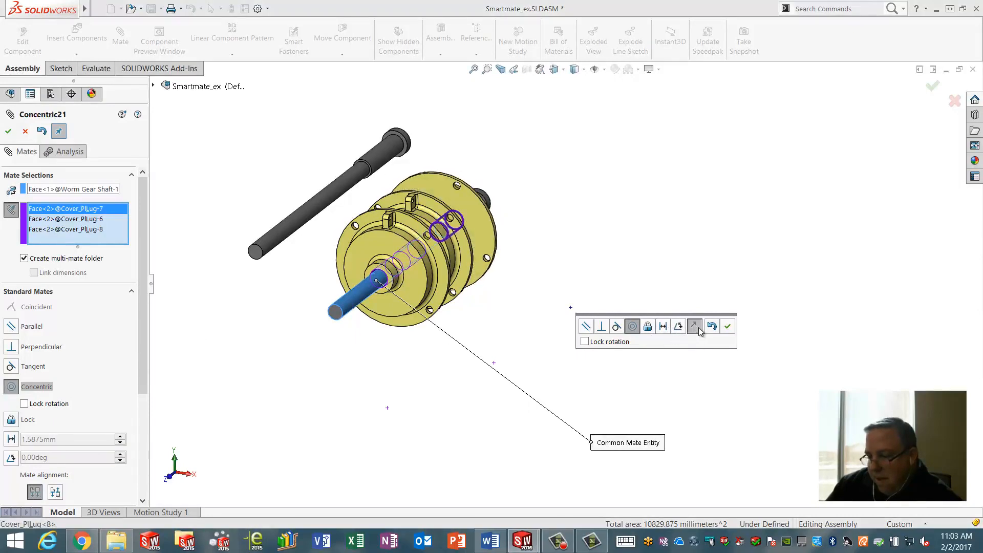
pyautogui.click(699, 330)
pyautogui.click(91, 220)
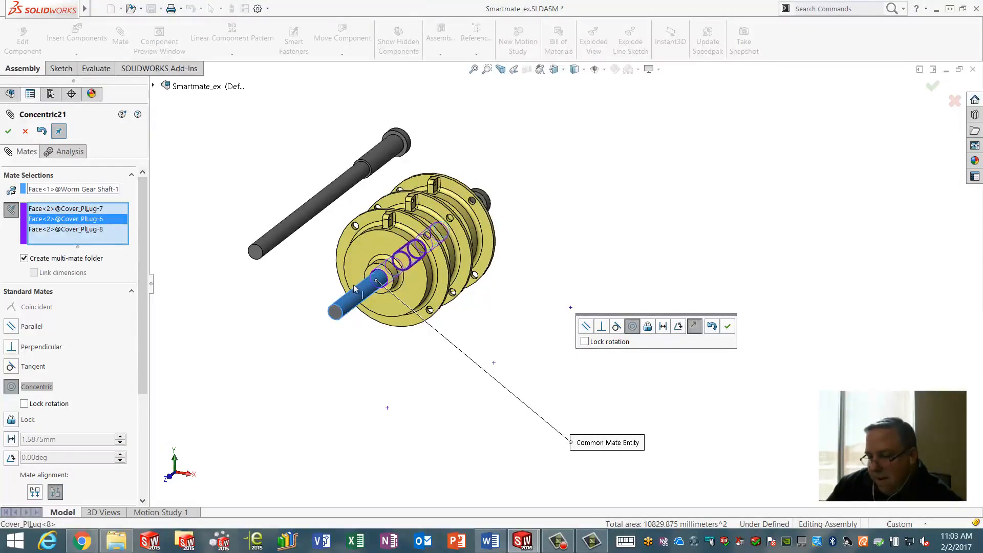
pyautogui.click(695, 327)
pyautogui.click(695, 328)
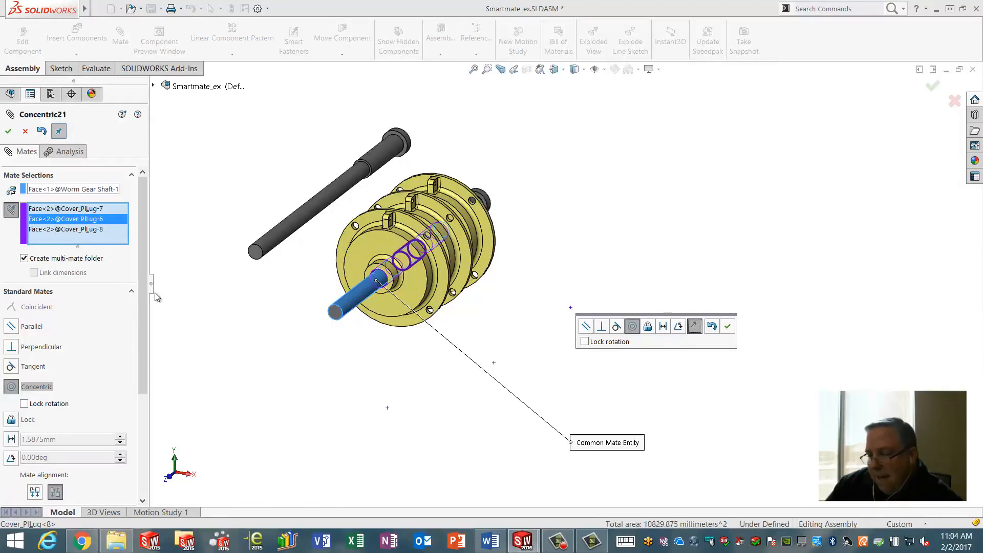
# - Turn off the multi-mate folder option and accept the concentric mates for the three covers
pyautogui.click(25, 259)
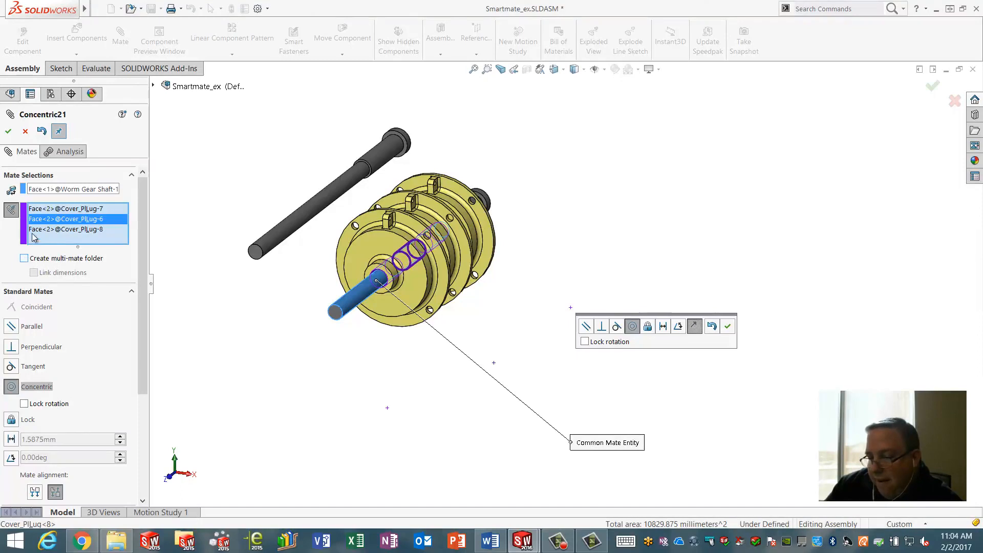
pyautogui.click(8, 131)
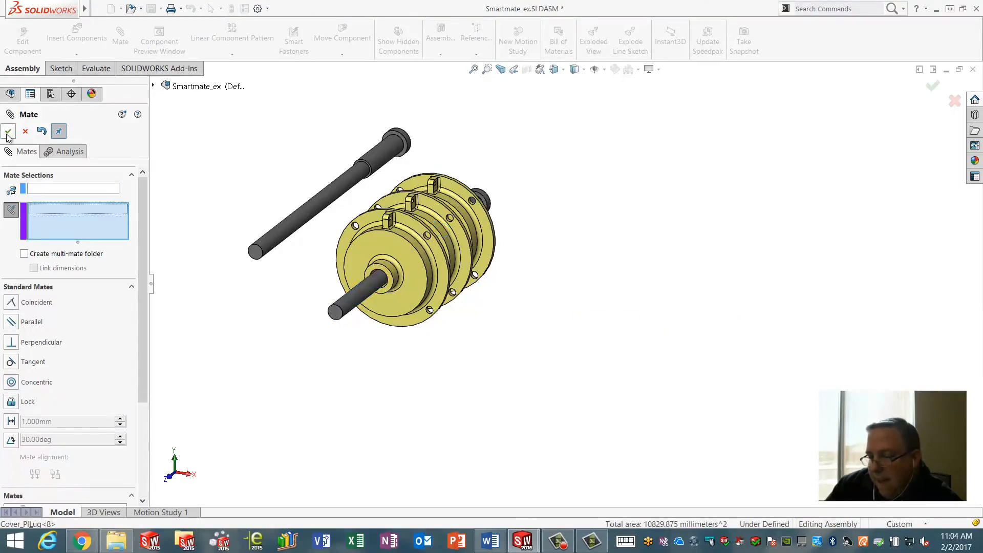
# - Leave the Mate command and examine the three separate concentric mates between the worm gear shaft and the covers in the Mates folder
pyautogui.click(8, 132)
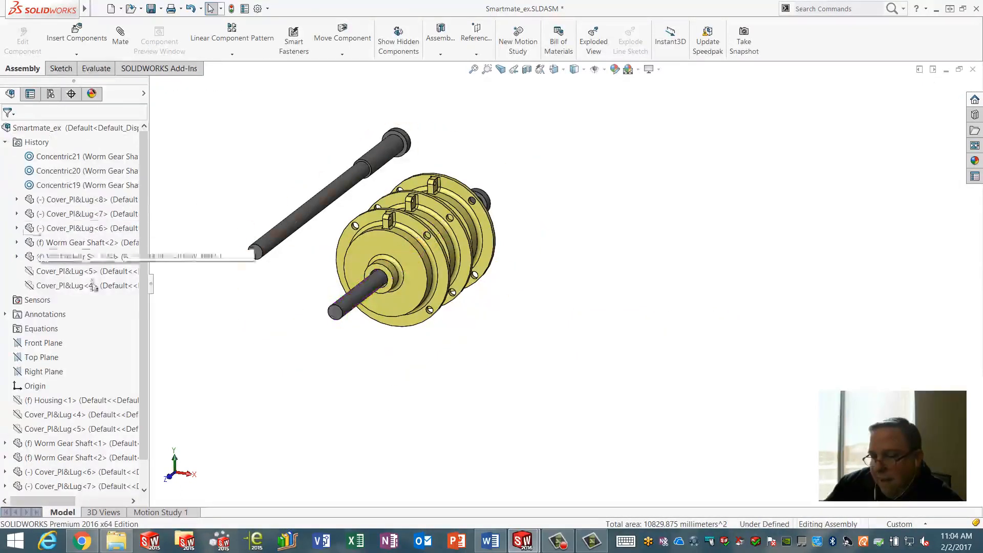
pyautogui.click(5, 143)
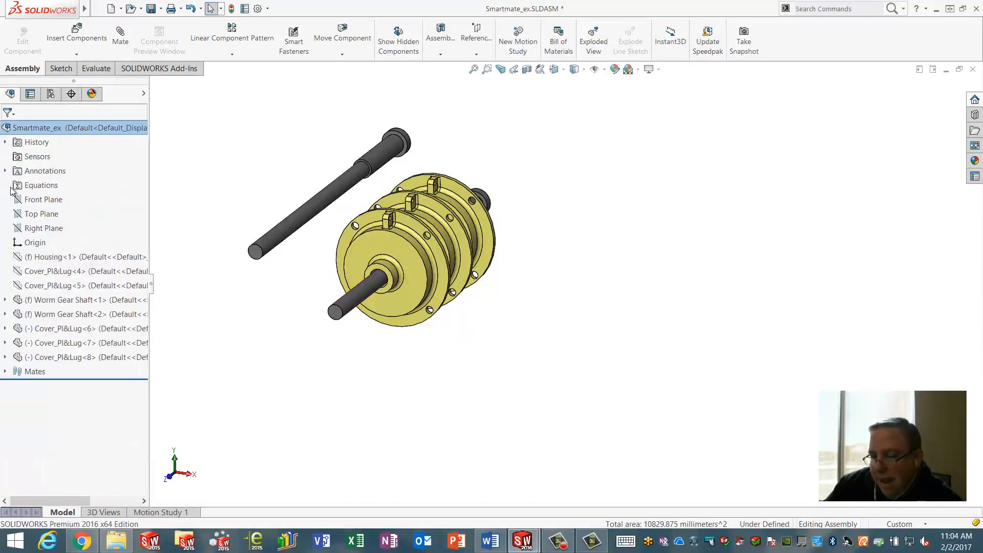
pyautogui.click(6, 371)
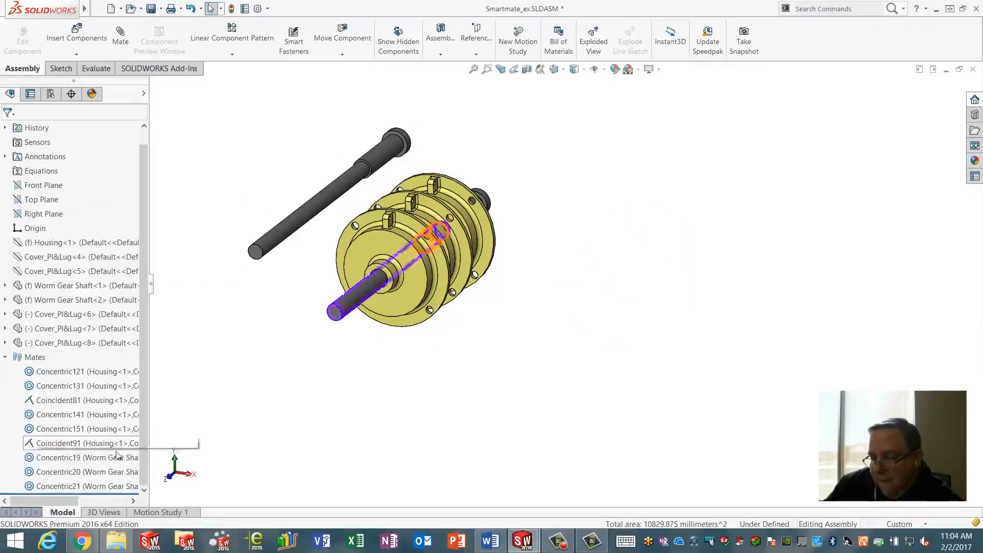
pyautogui.click(84, 459)
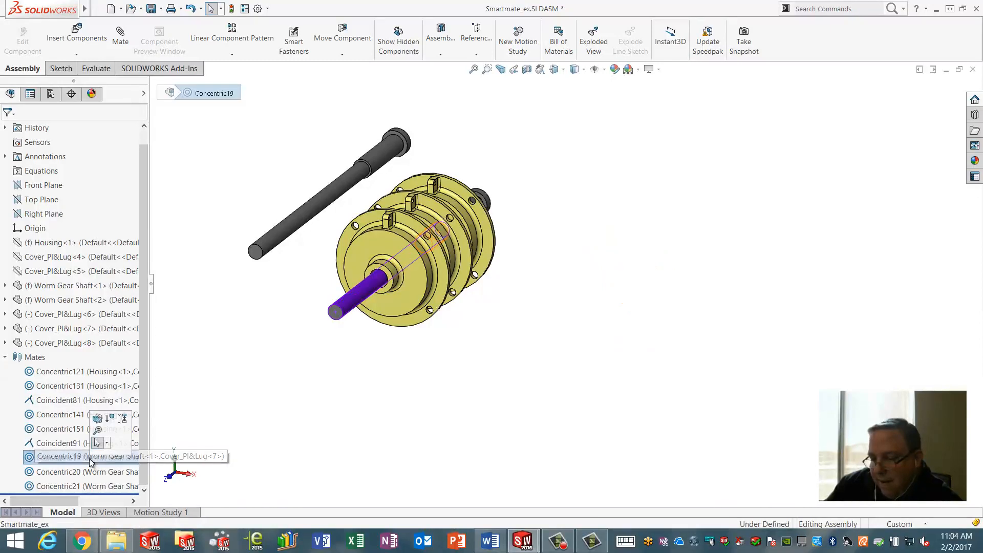
pyautogui.click(85, 472)
pyautogui.click(87, 486)
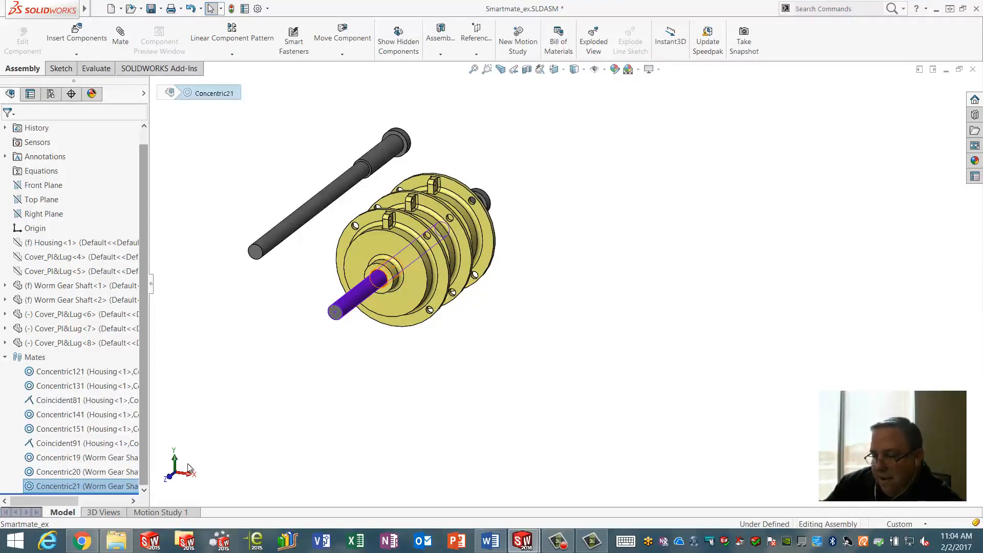
pyautogui.click(359, 398)
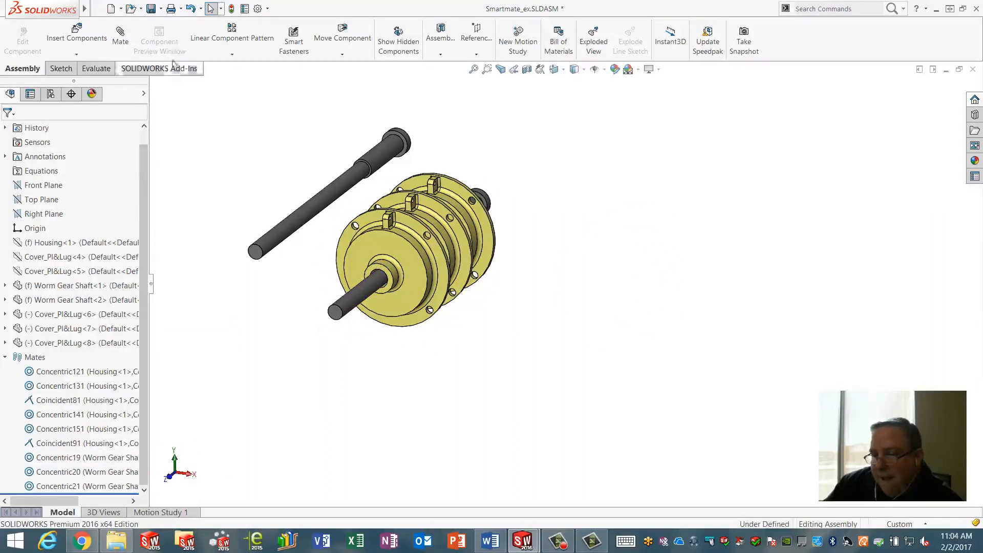
# - Undo the concentric mates of the three covers and restart Mate in multiple-mate mode with the multi-mate folder option on
pyautogui.click(191, 9)
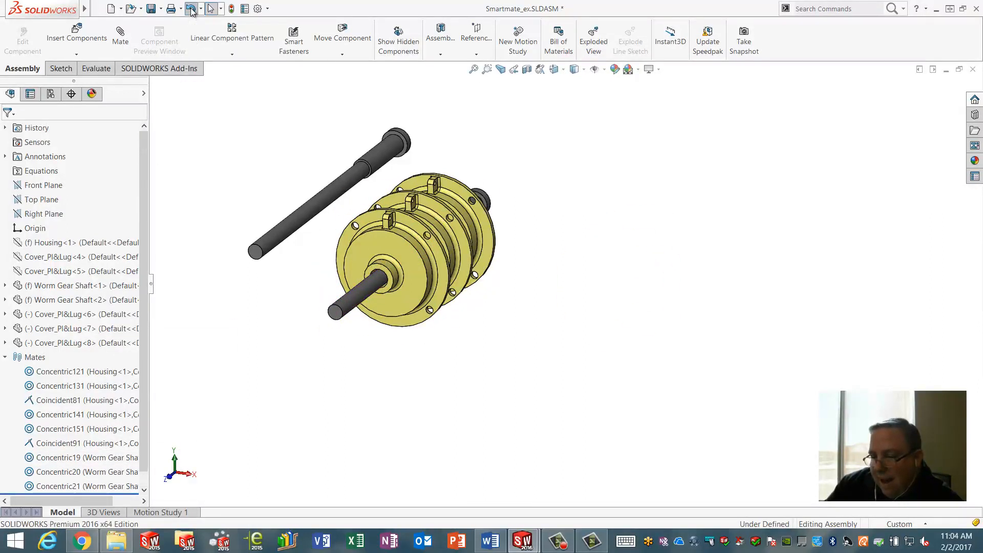
pyautogui.click(121, 36)
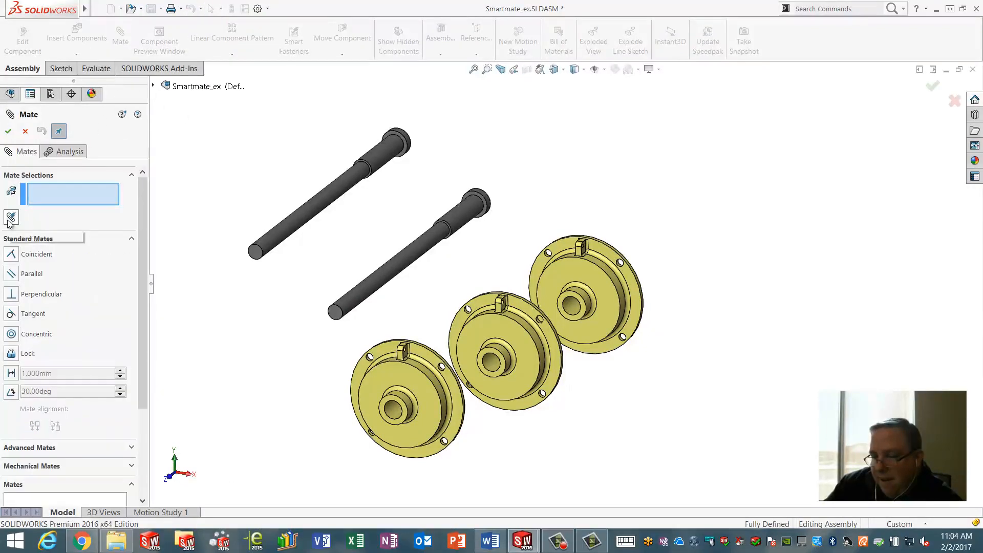
pyautogui.click(8, 220)
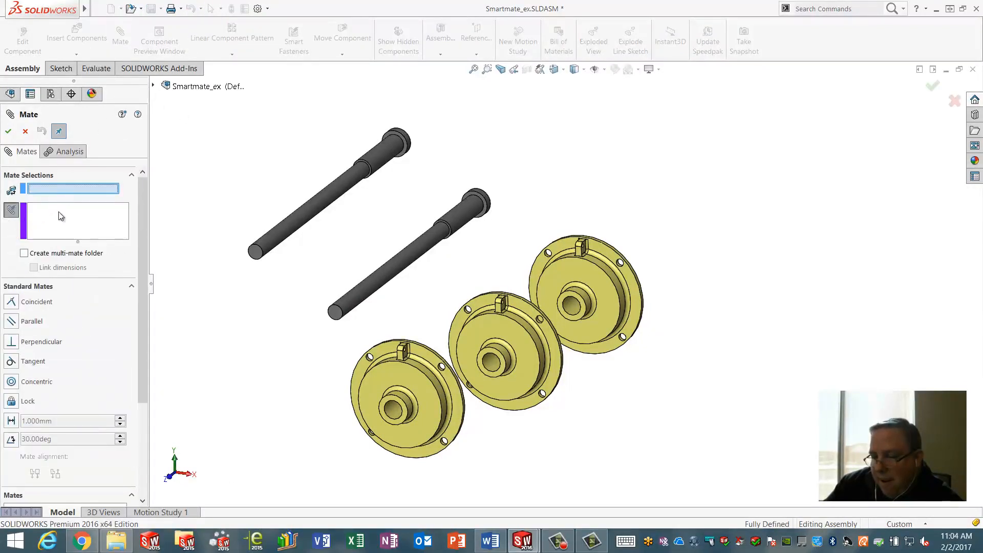
pyautogui.click(24, 253)
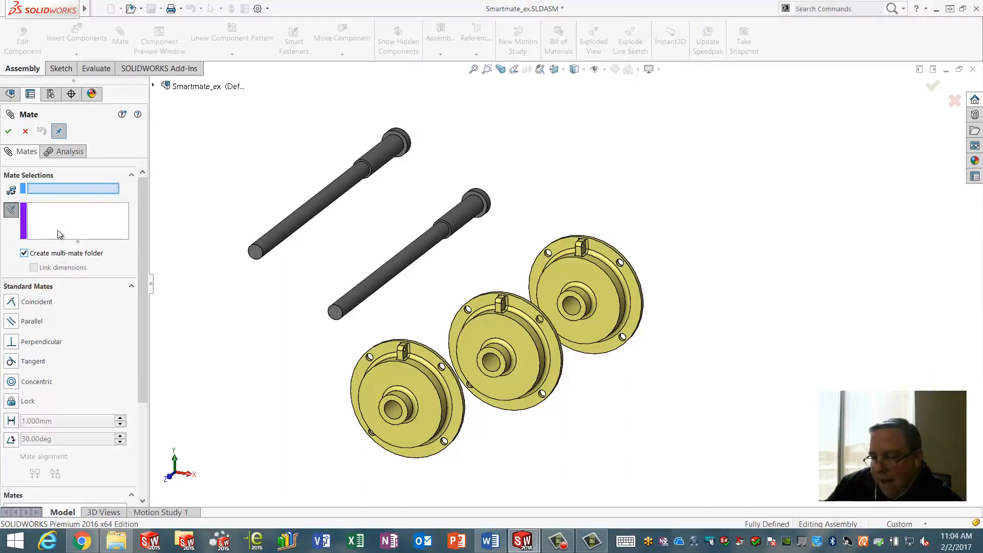
# - Mate the bores of all three covers concentric to the nearer worm gear shaft's face, accept, and leave the Mate command
pyautogui.click(428, 252)
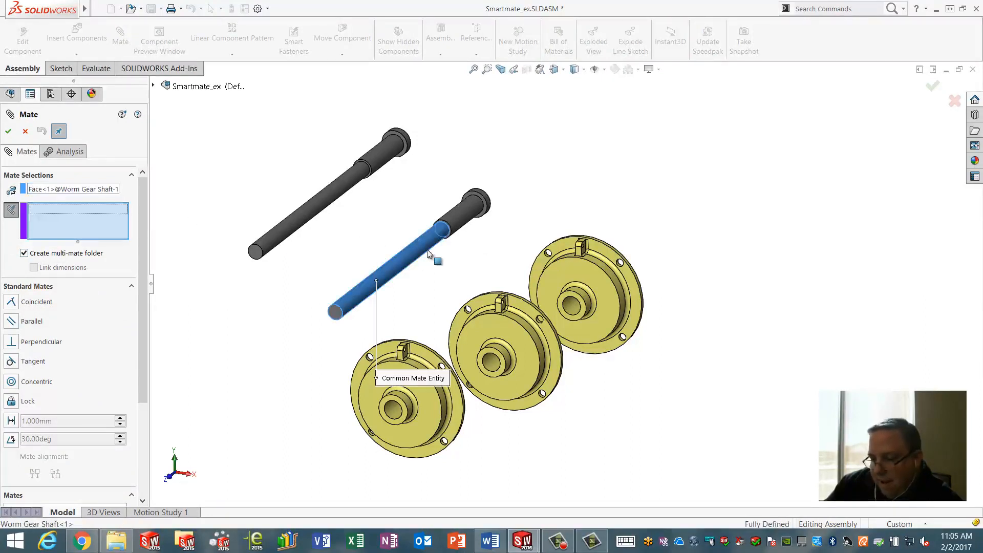
pyautogui.click(576, 303)
pyautogui.click(499, 365)
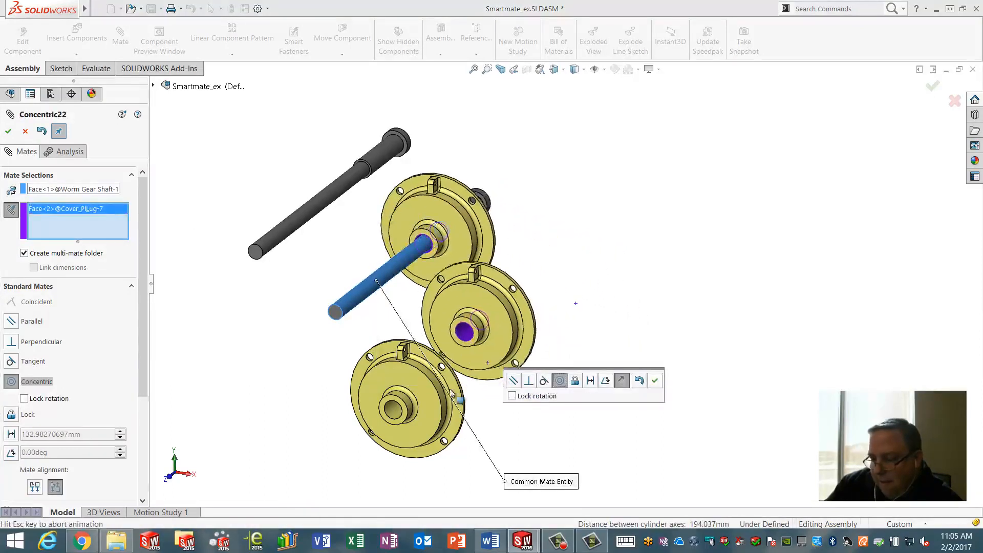
pyautogui.click(389, 410)
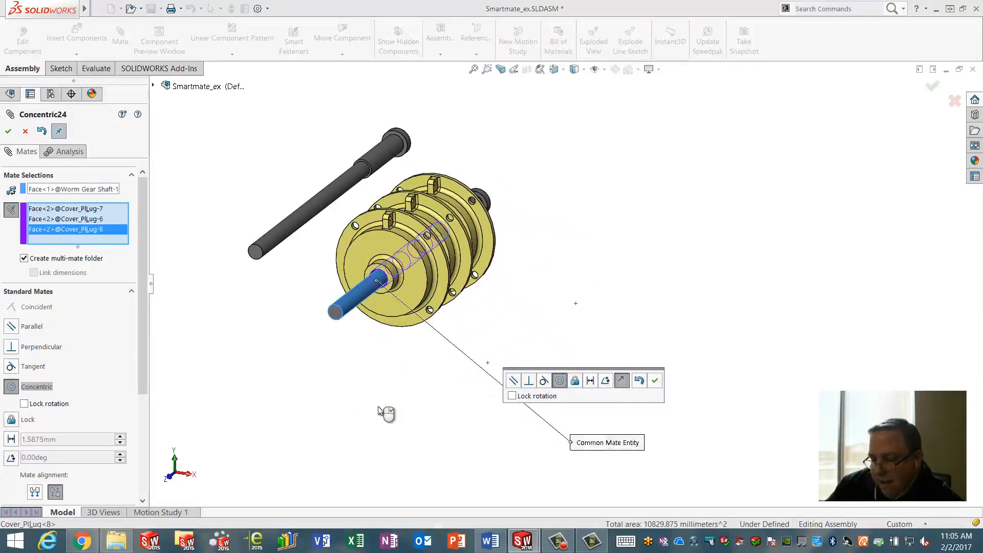
pyautogui.click(9, 131)
pyautogui.click(8, 132)
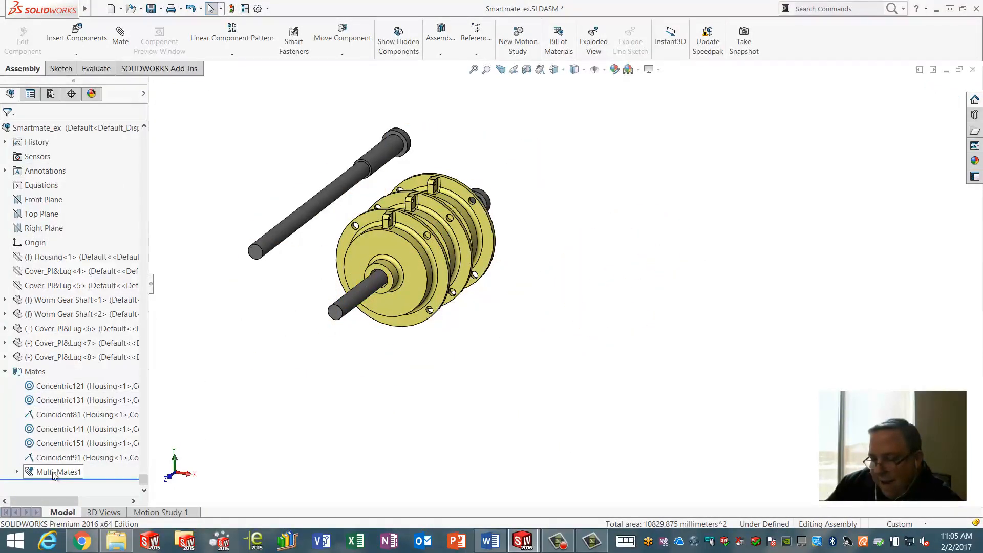
# - Expand the multi-mate folder and check the commands available for one of its concentric mates
pyautogui.click(17, 472)
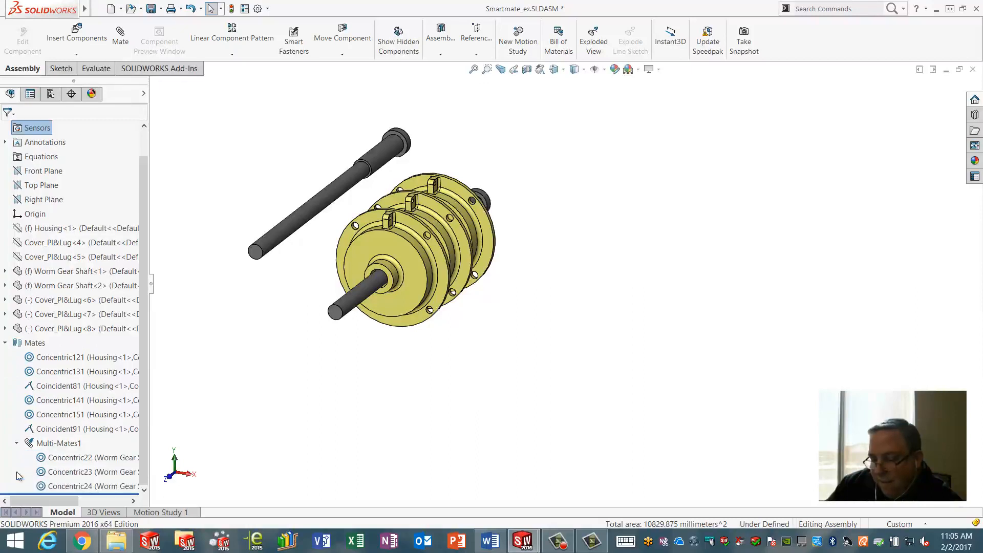
pyautogui.rightClick(59, 474)
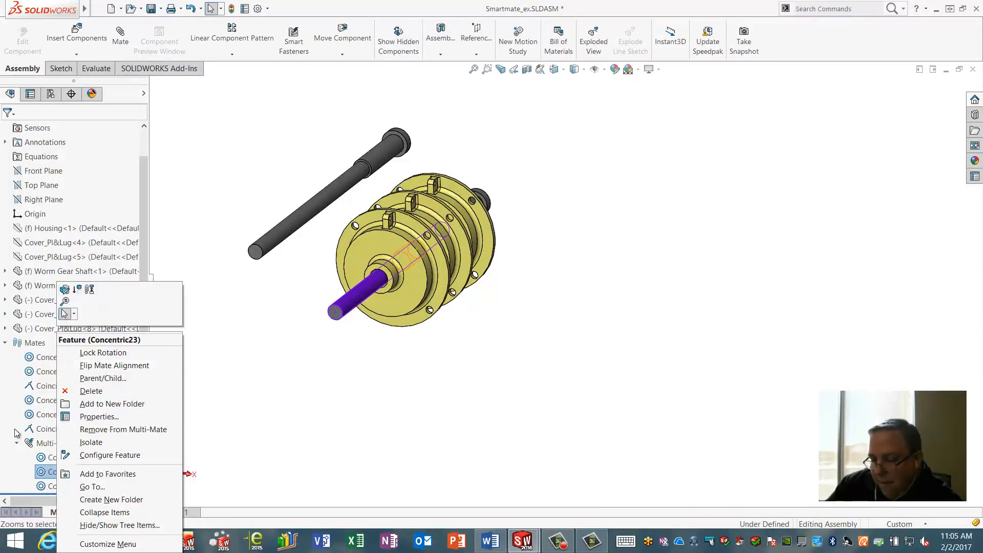
pyautogui.click(33, 445)
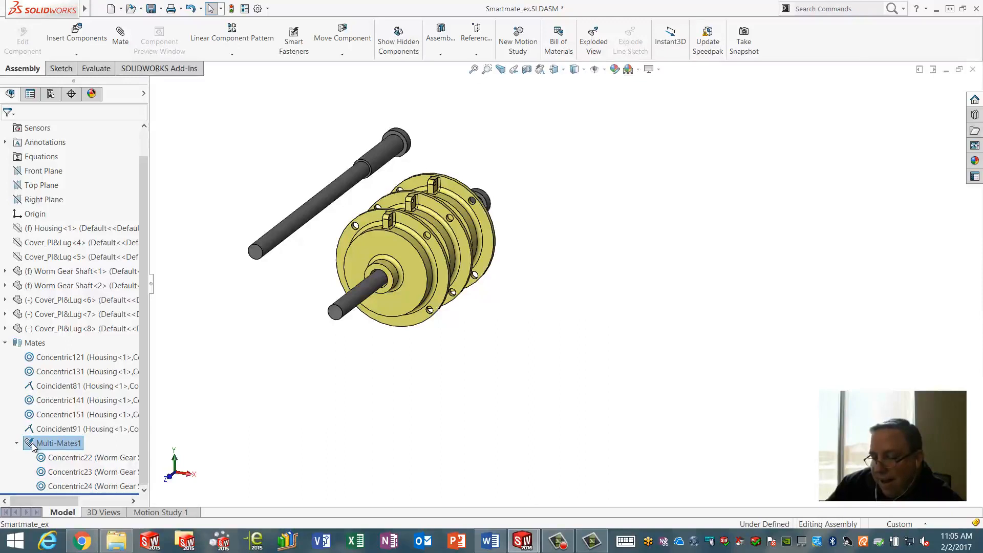
# - Edit the Multi-Mates1 feature to use the other worm gear shaft's face as common reference, and accept the change
pyautogui.rightClick(33, 447)
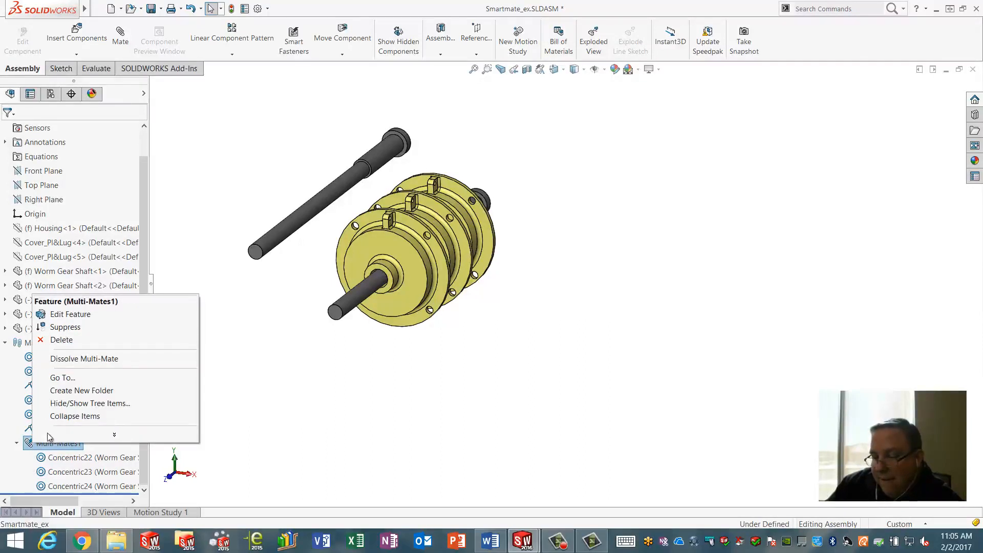
pyautogui.click(75, 317)
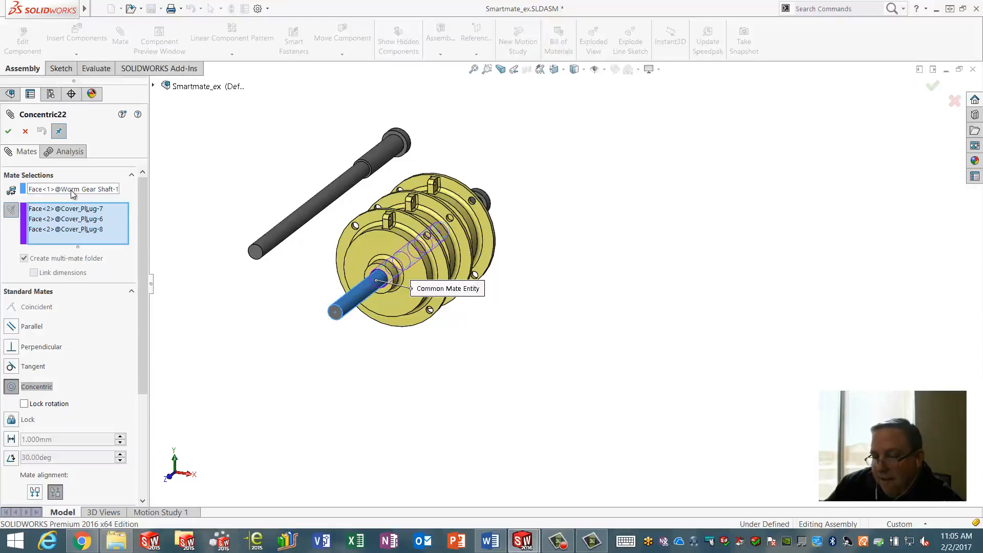
pyautogui.click(70, 191)
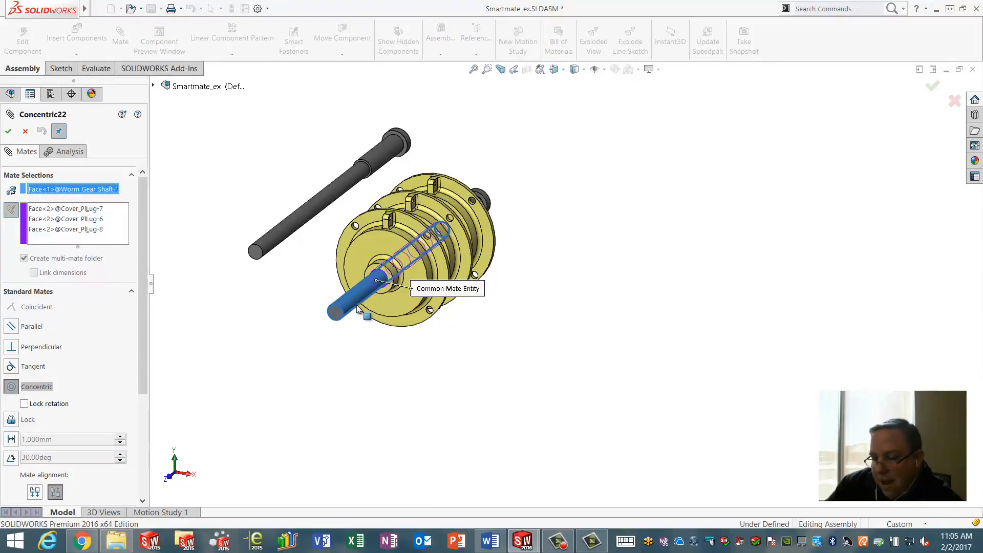
pyautogui.click(274, 244)
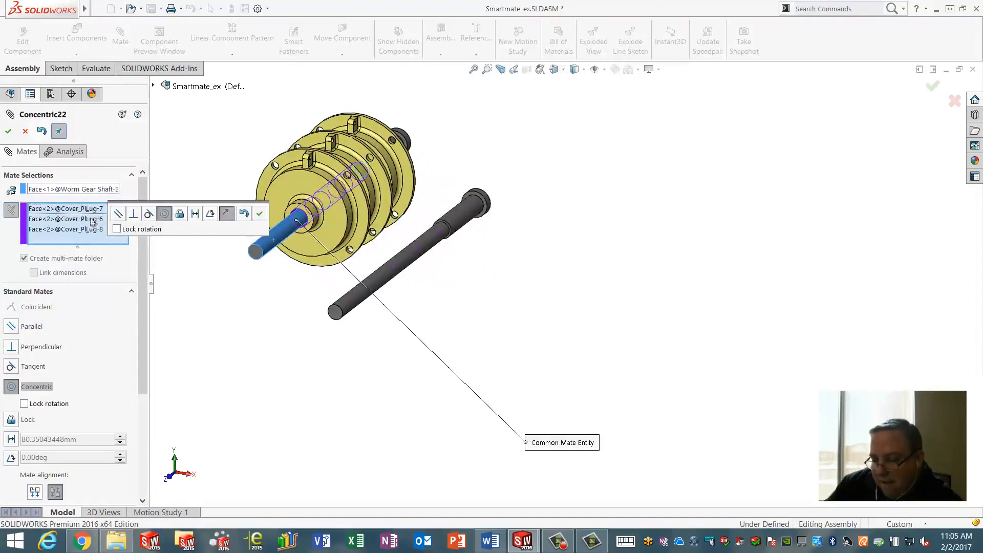
pyautogui.click(260, 213)
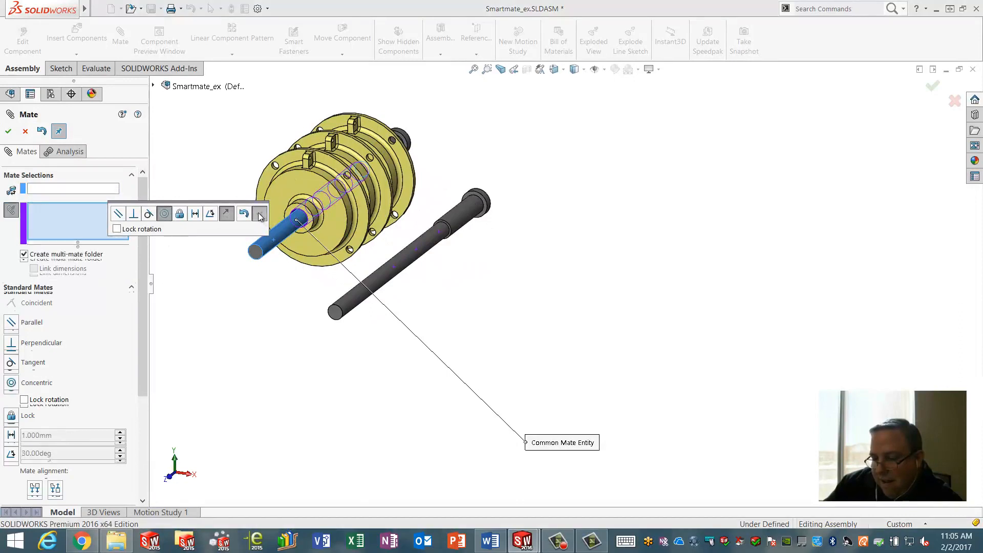
pyautogui.click(8, 131)
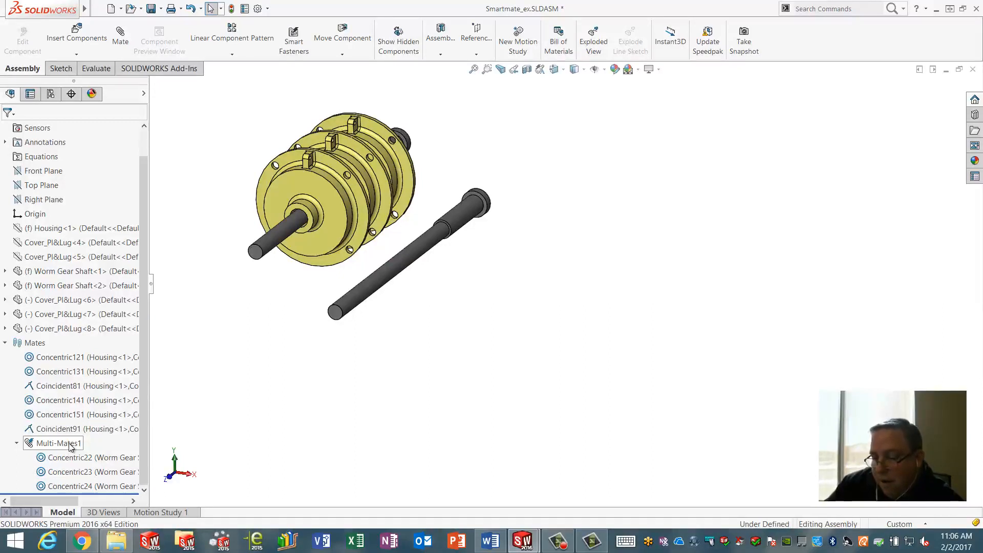
# - Check the multi-mate folder's commands for the Dissolve Multi-Mate option without applying it
pyautogui.rightClick(70, 447)
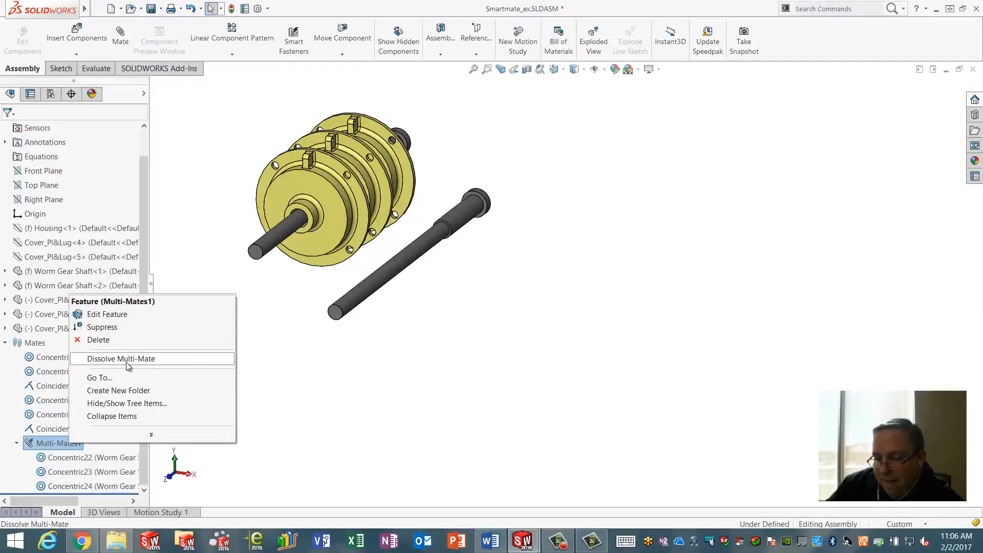
pyautogui.click(284, 364)
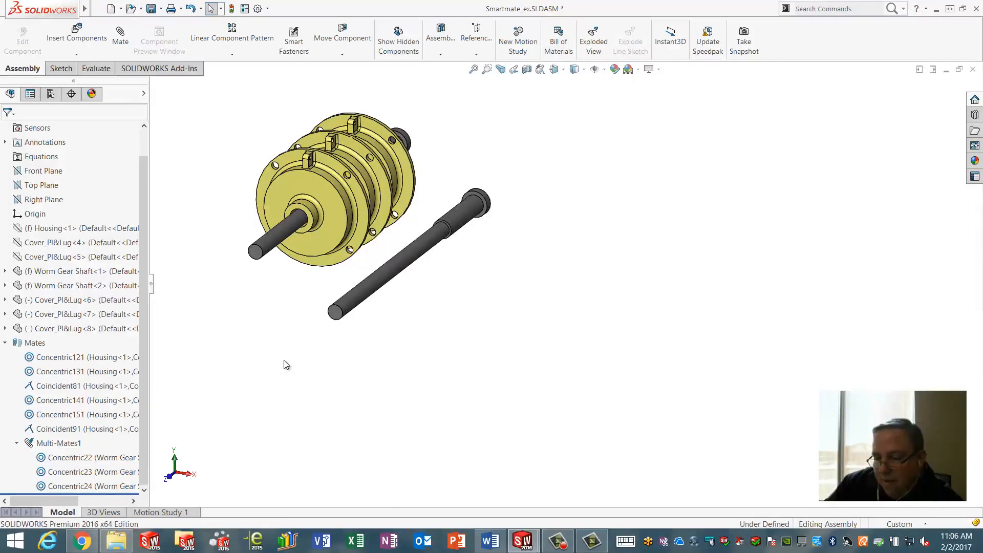
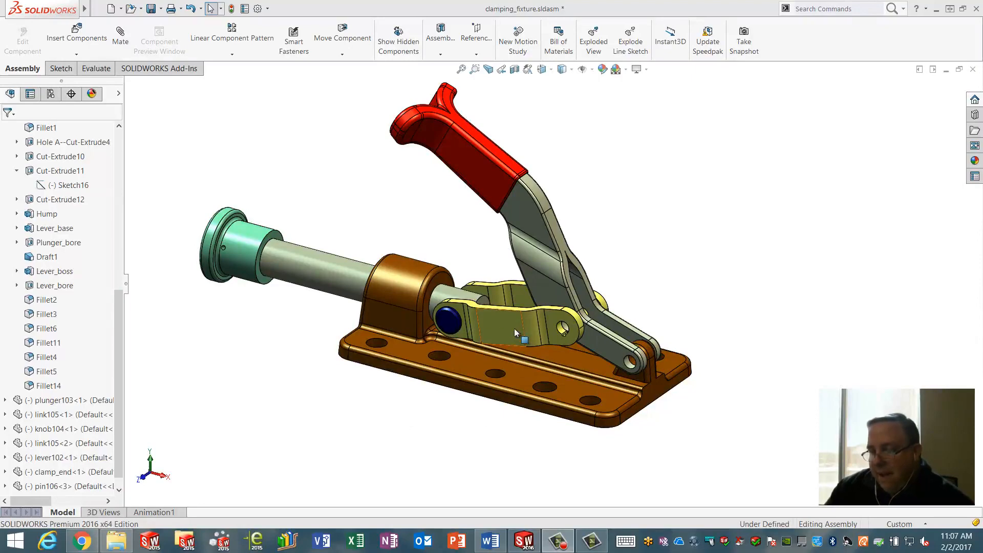
# - Place a copy of the clamping fixture's blue pin, installed in the yellow link, in the empty space in front of the plunger
pyautogui.scroll(-5, 462, 312)
pyautogui.scroll(-3, 462, 312)
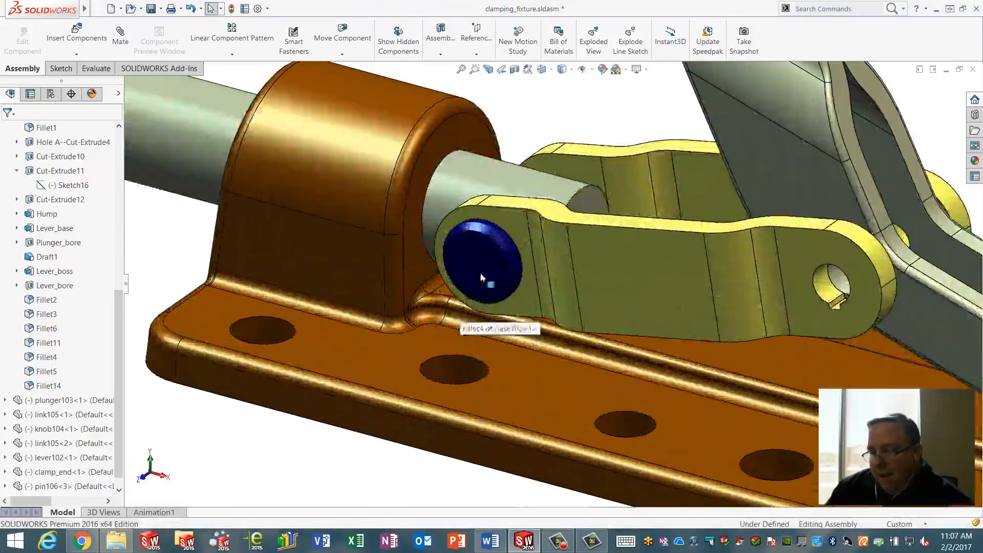
pyautogui.click(480, 265)
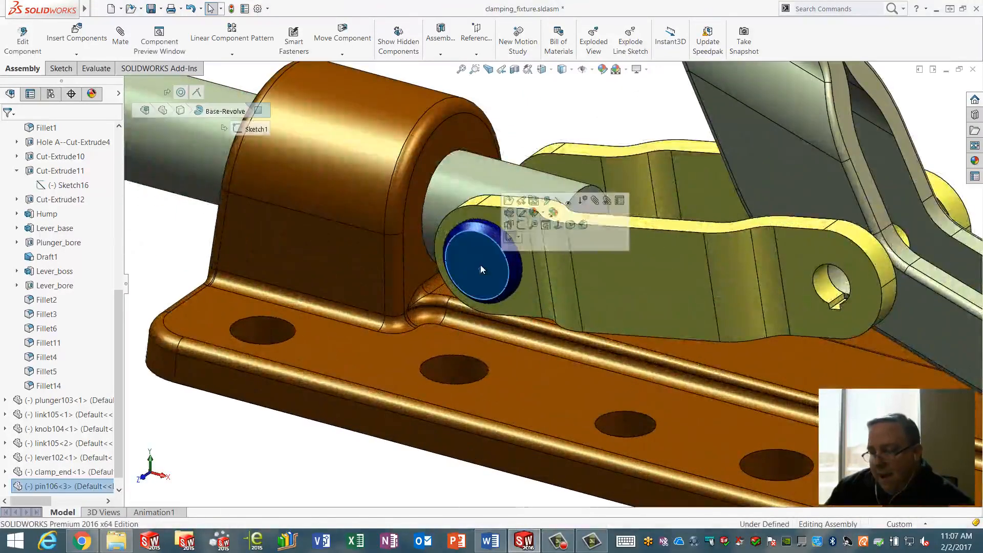
pyautogui.click(819, 283)
pyautogui.scroll(4, 819, 285)
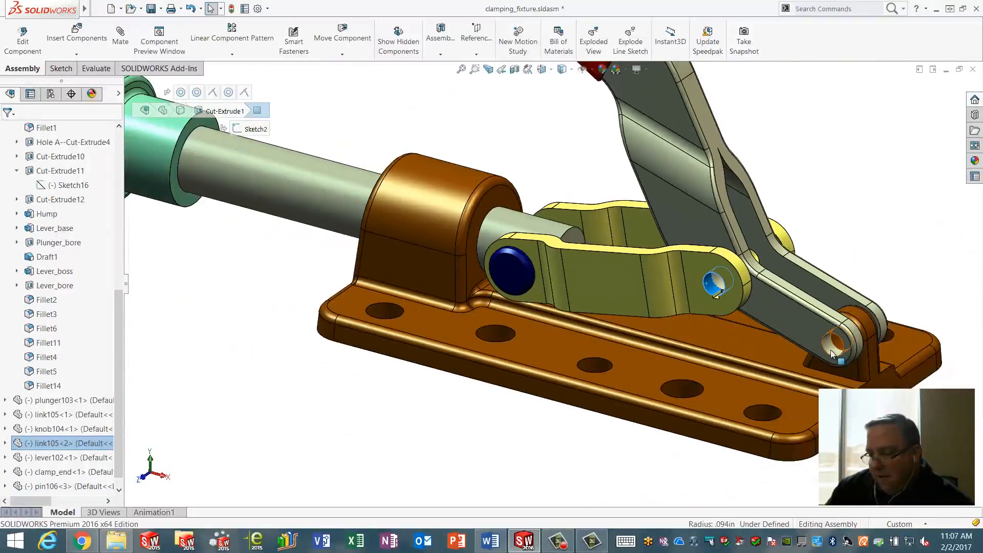
pyautogui.click(433, 436)
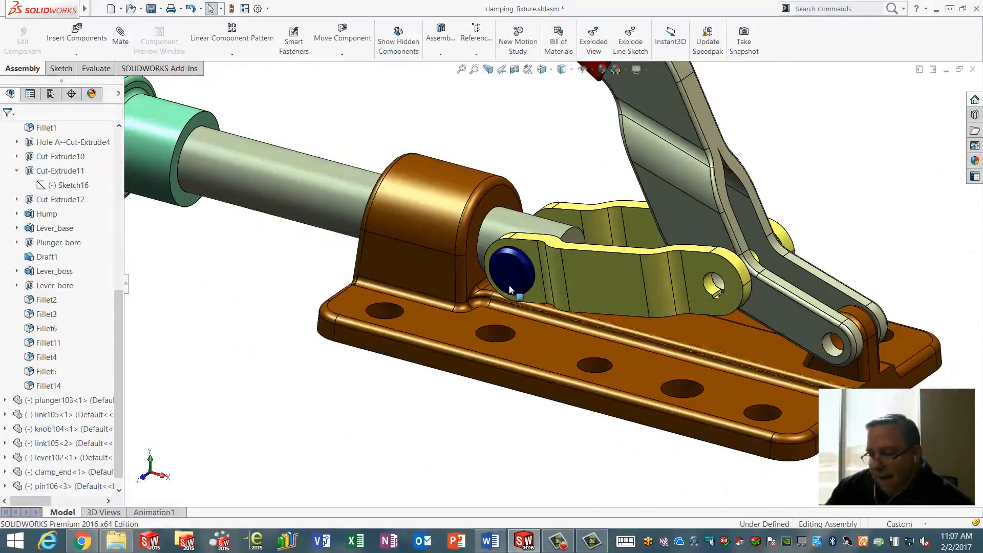
pyautogui.moveTo(514, 268); pyautogui.dragTo(225, 287)
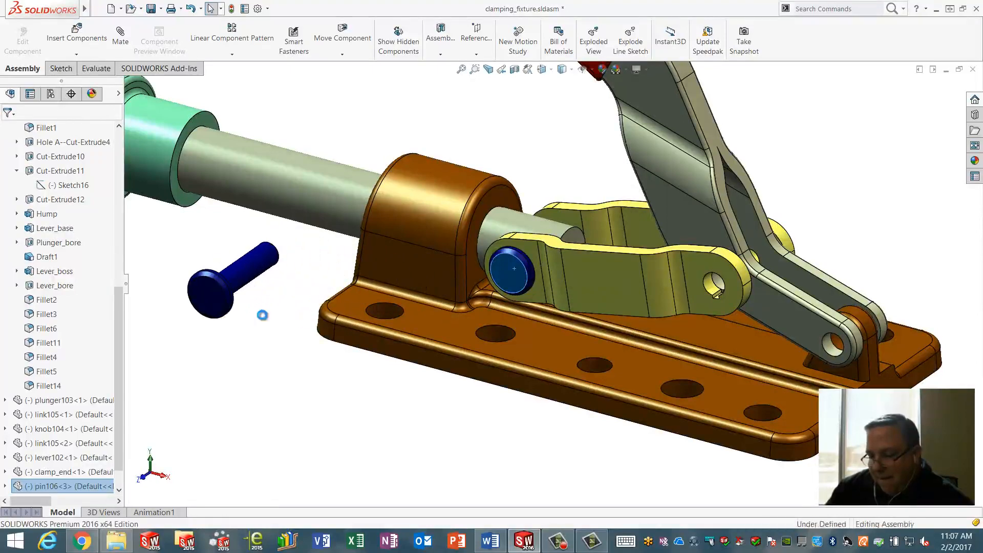
pyautogui.click(255, 275)
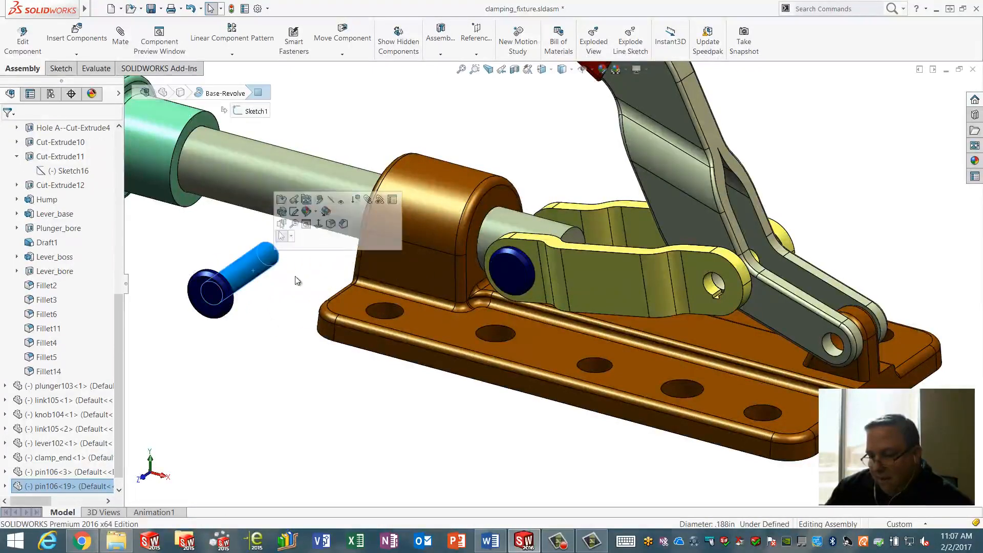
pyautogui.keyDown('ctrl'); pyautogui.click(706, 282); pyautogui.keyUp('ctrl')
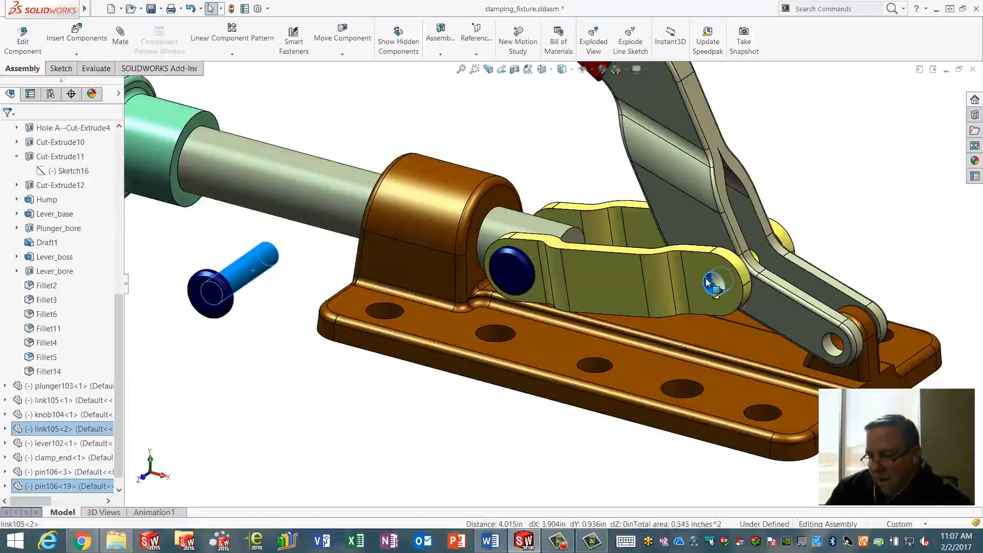
pyautogui.press('Escape')
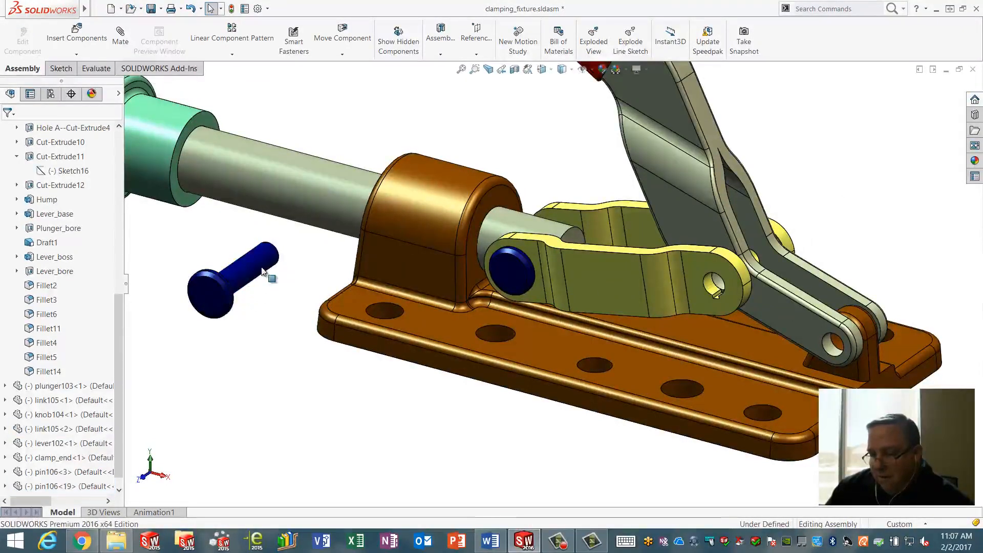
# - Rotate the loose pin copy in front of the plunger, and delete that copy from the assembly
pyautogui.moveTo(263, 259); pyautogui.dragTo(189, 305, button='right')
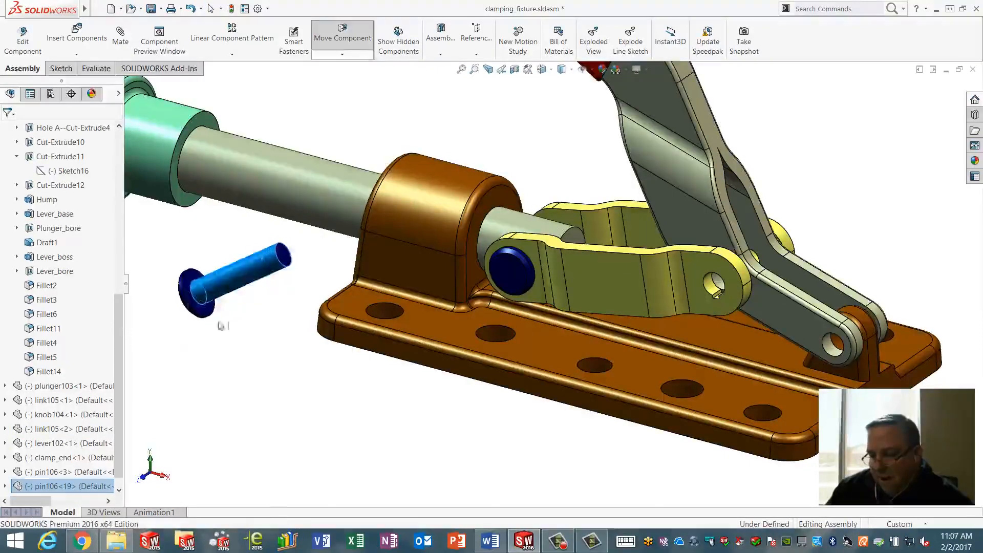
pyautogui.press('Escape')
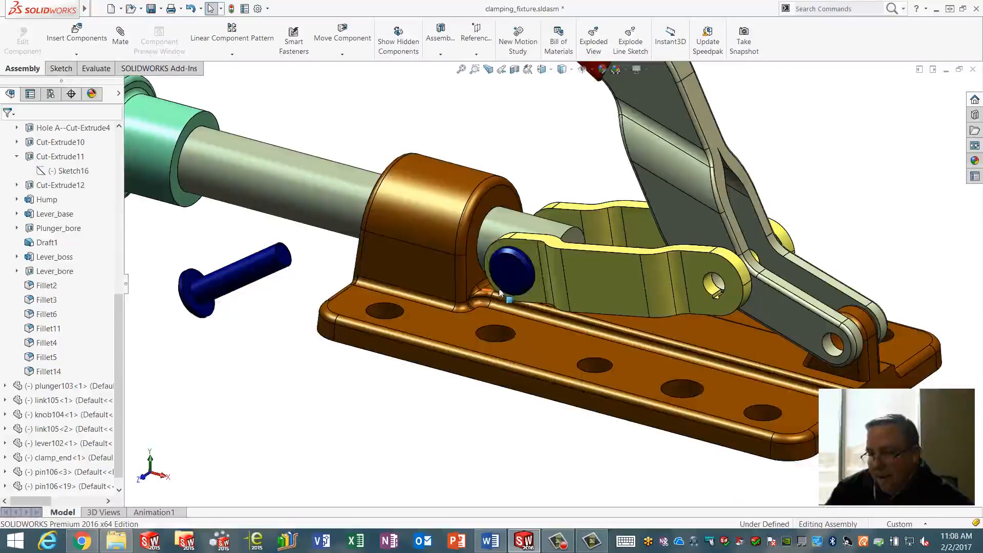
pyautogui.click(234, 275)
pyautogui.press('Delete')
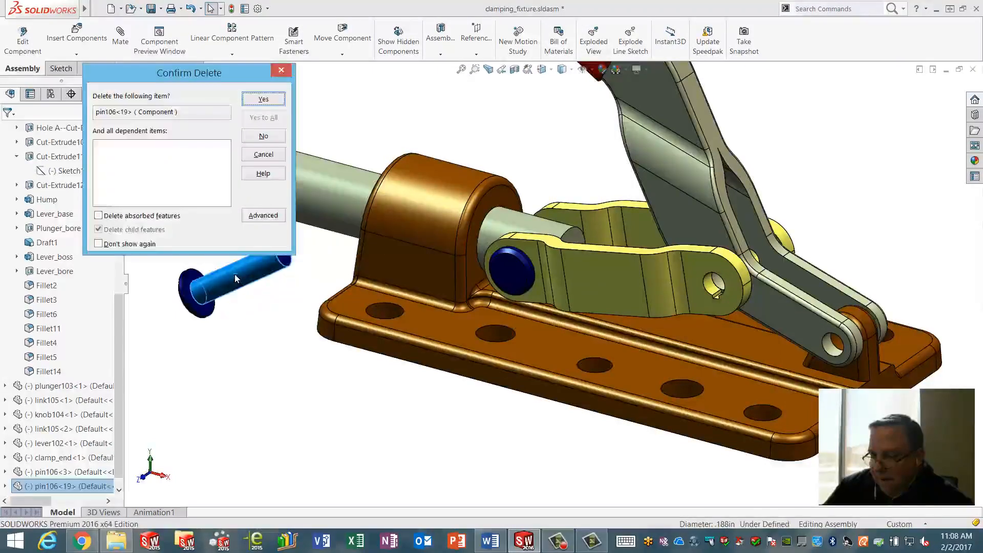
pyautogui.press('Return')
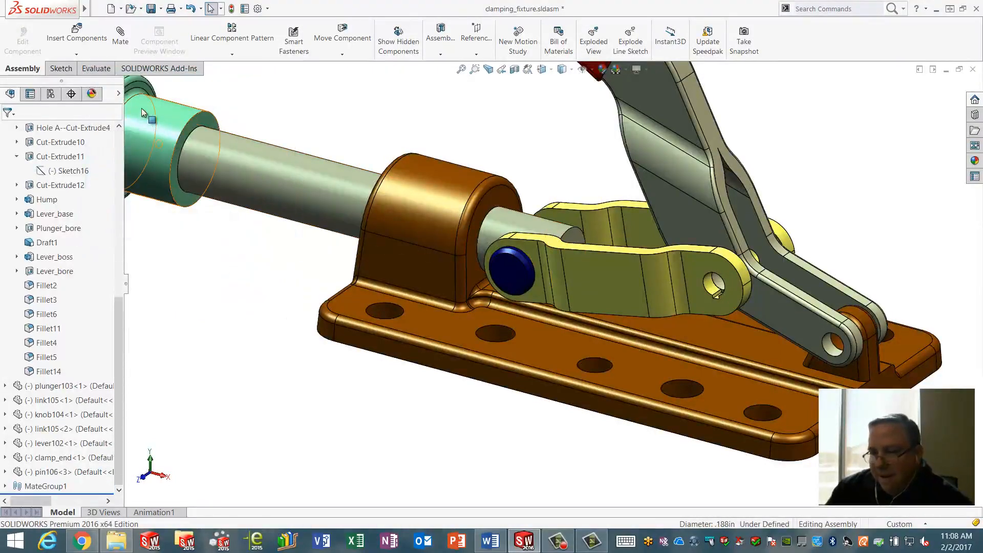
# - Use Copy with Mates to place a copy of the yellow link's pin in the link's other hole, seated on its outer face
pyautogui.click(77, 55)
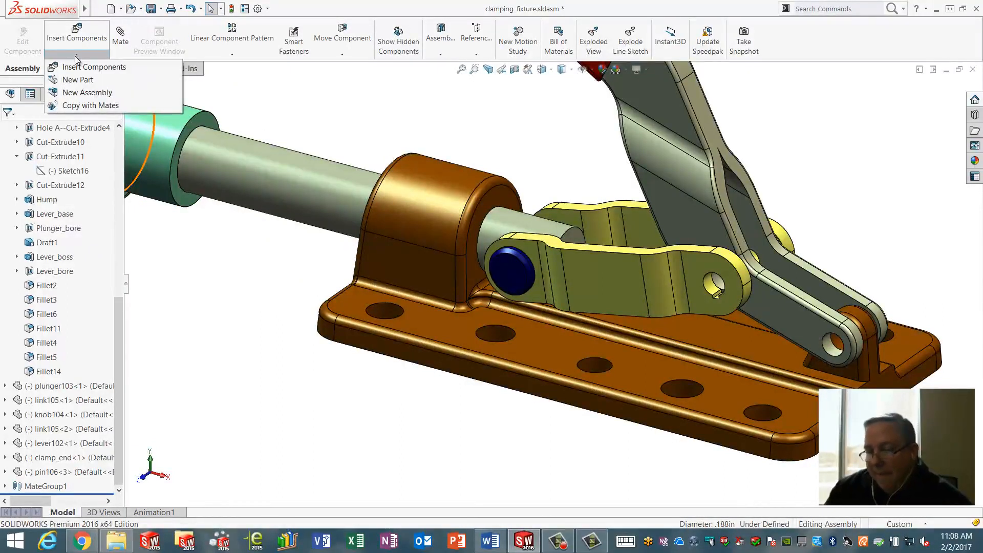
pyautogui.click(70, 106)
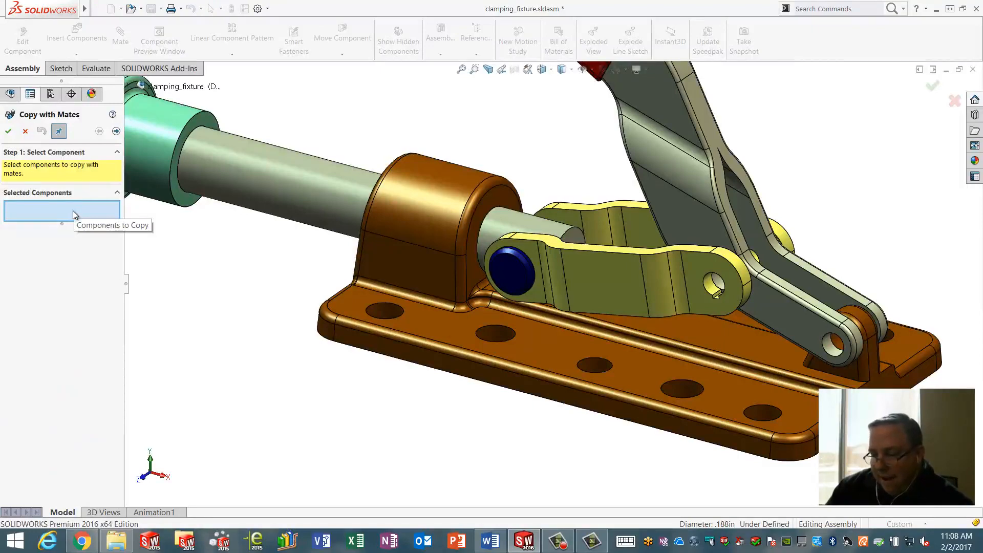
pyautogui.click(496, 269)
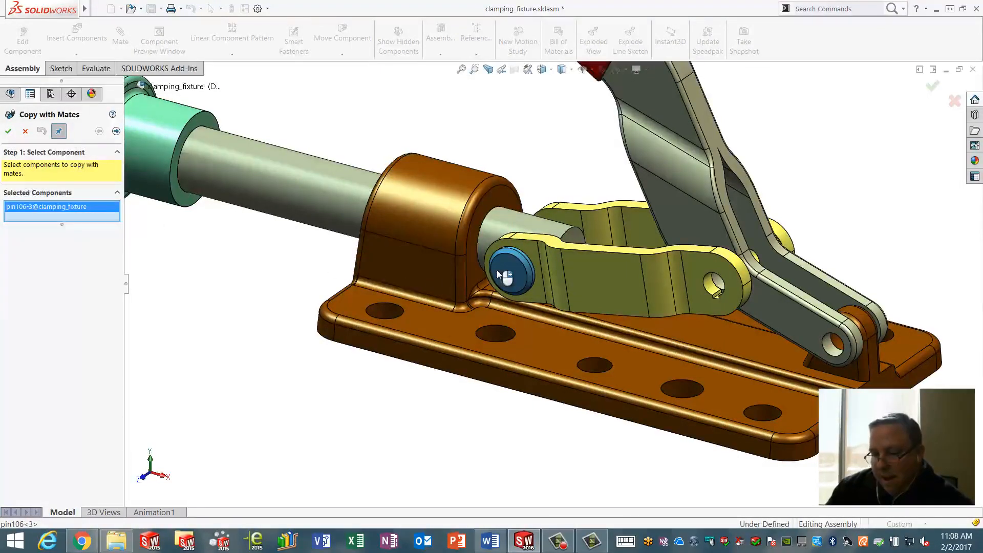
pyautogui.click(116, 131)
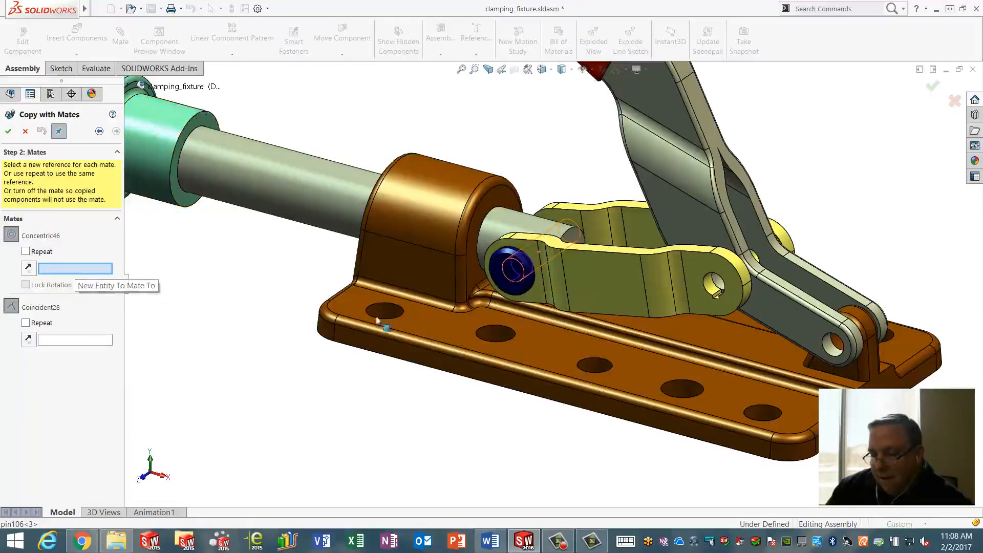
pyautogui.click(60, 340)
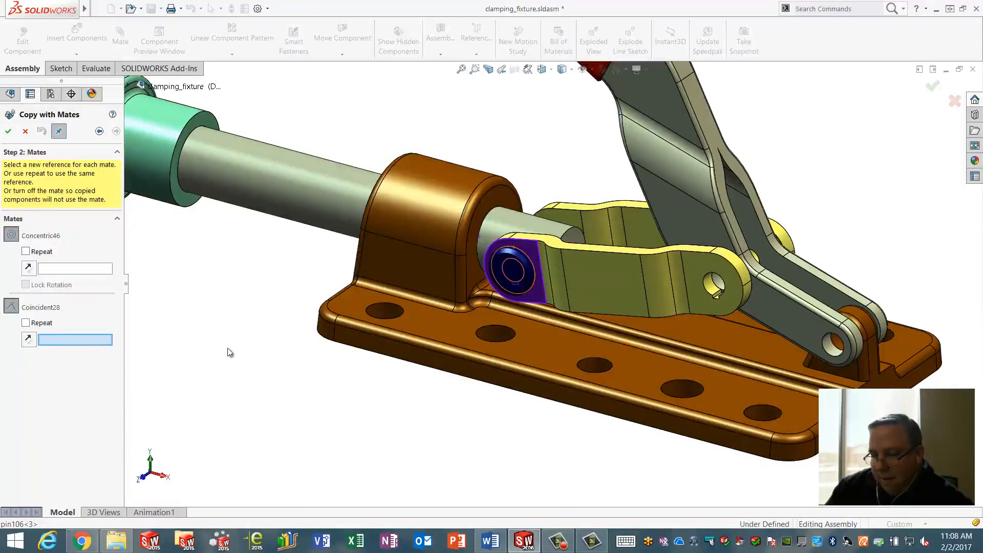
pyautogui.click(92, 270)
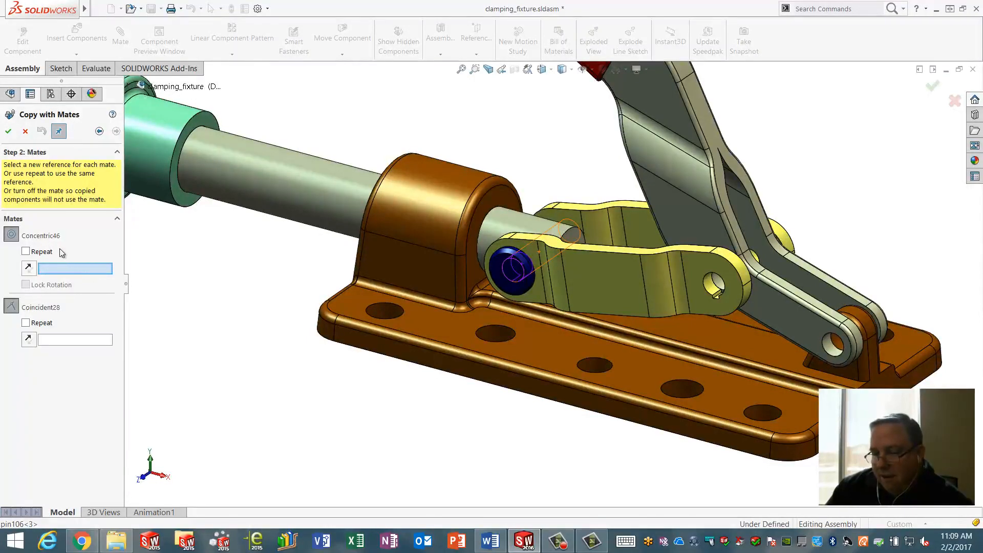
pyautogui.click(707, 281)
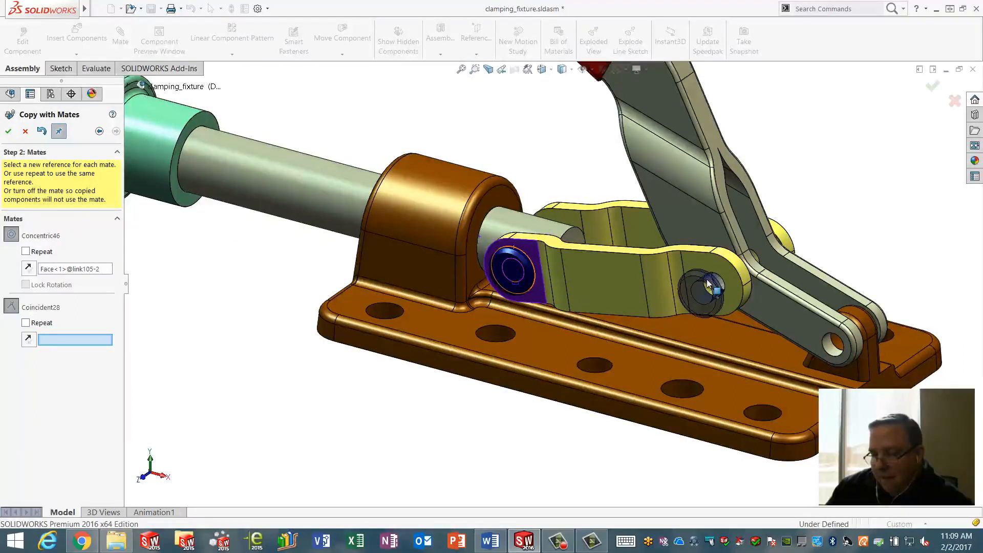
pyautogui.click(711, 262)
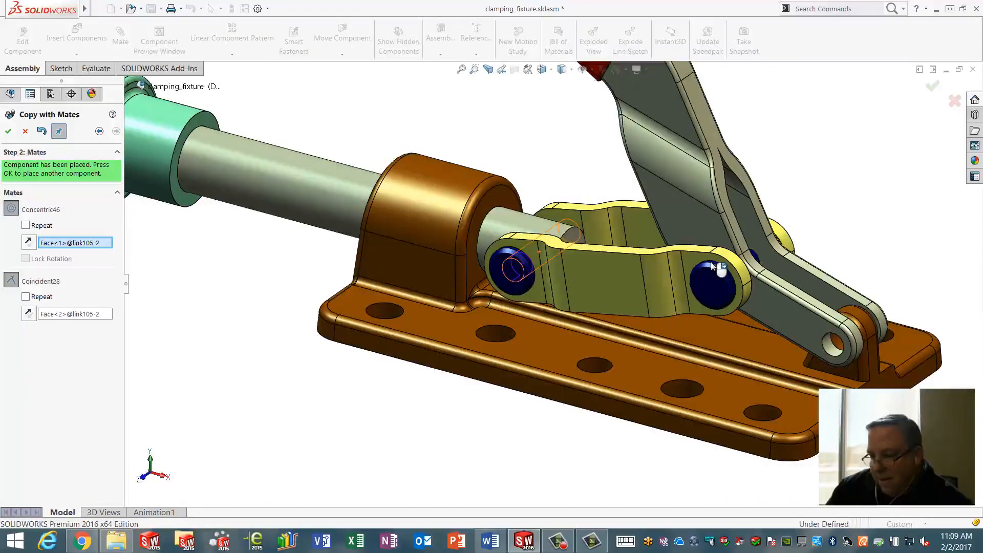
pyautogui.rightClick(710, 262)
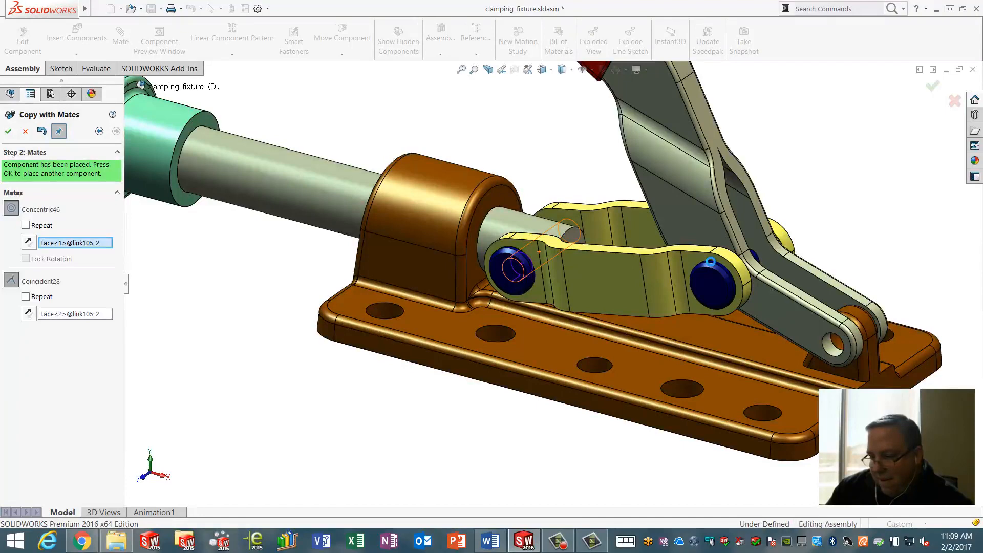
# - Place mated pin copies in the grey lever's pivot hole and the base plate's hole nearest that pivot, and end the copying
pyautogui.click(831, 349)
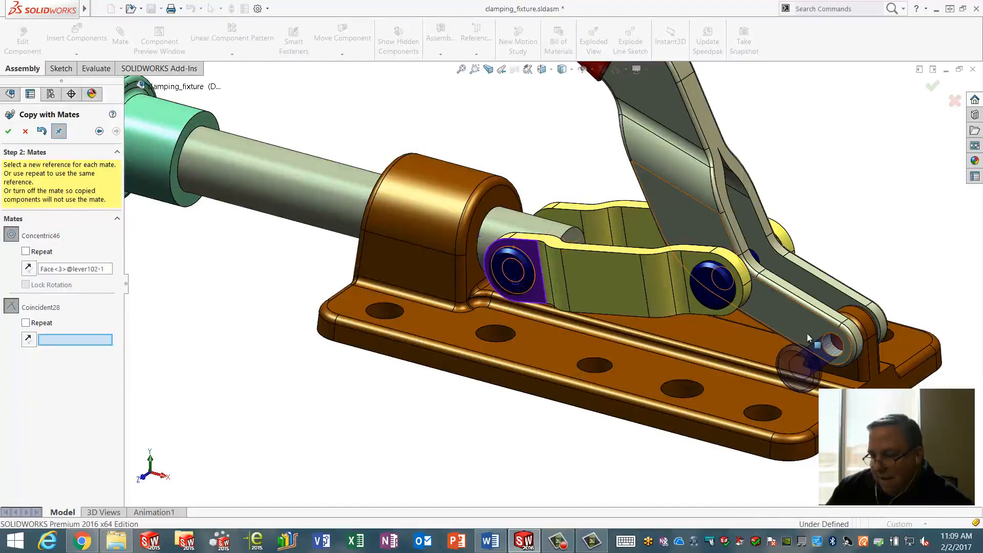
pyautogui.click(792, 325)
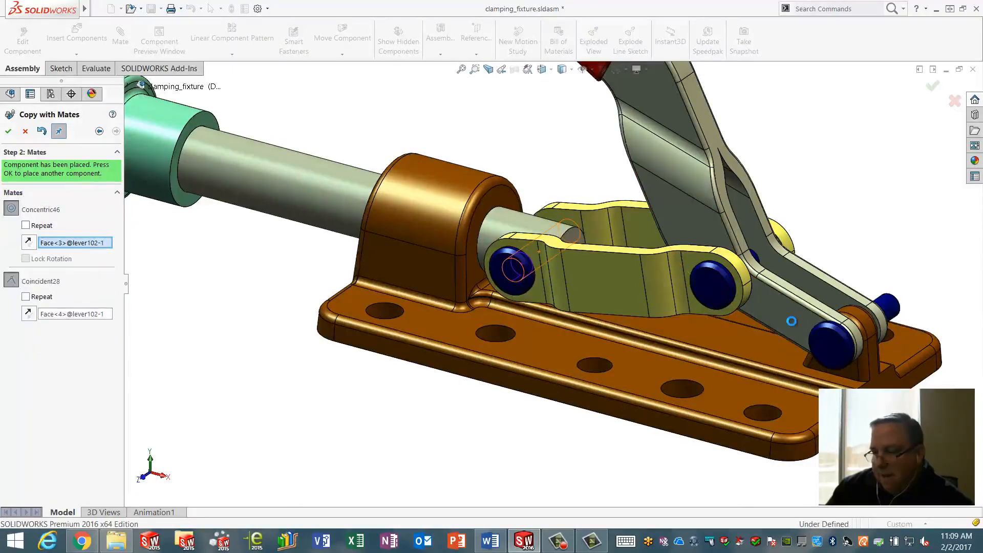
pyautogui.click(763, 416)
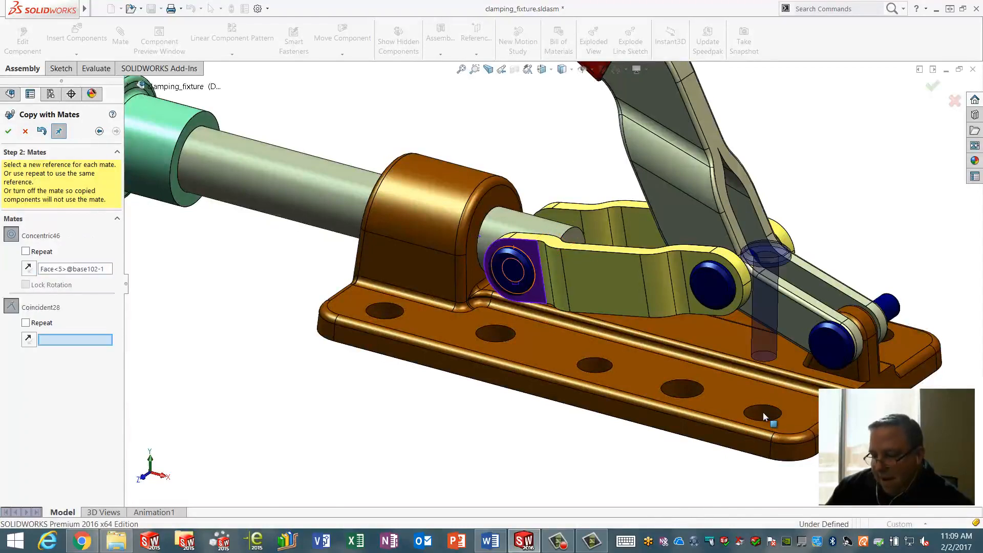
pyautogui.click(802, 408)
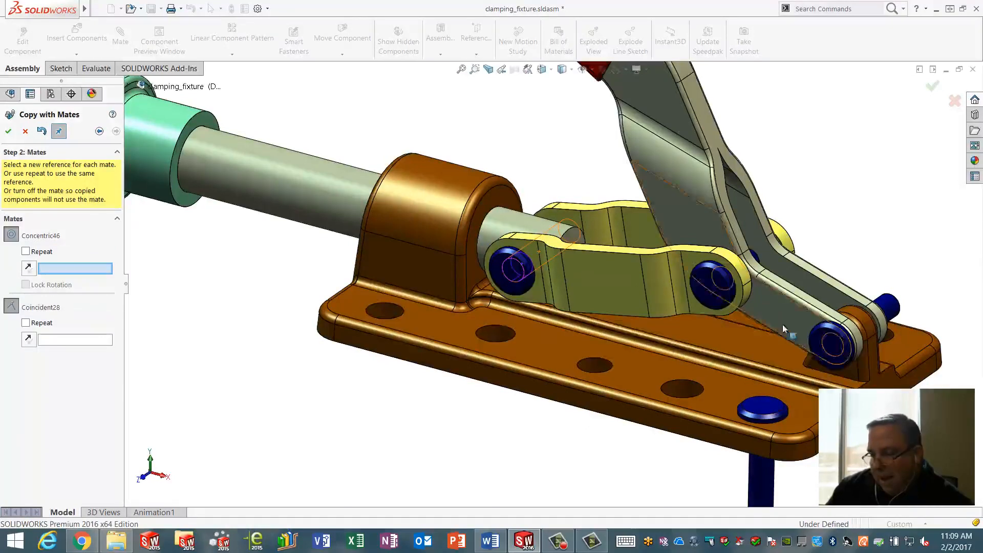
pyautogui.click(25, 131)
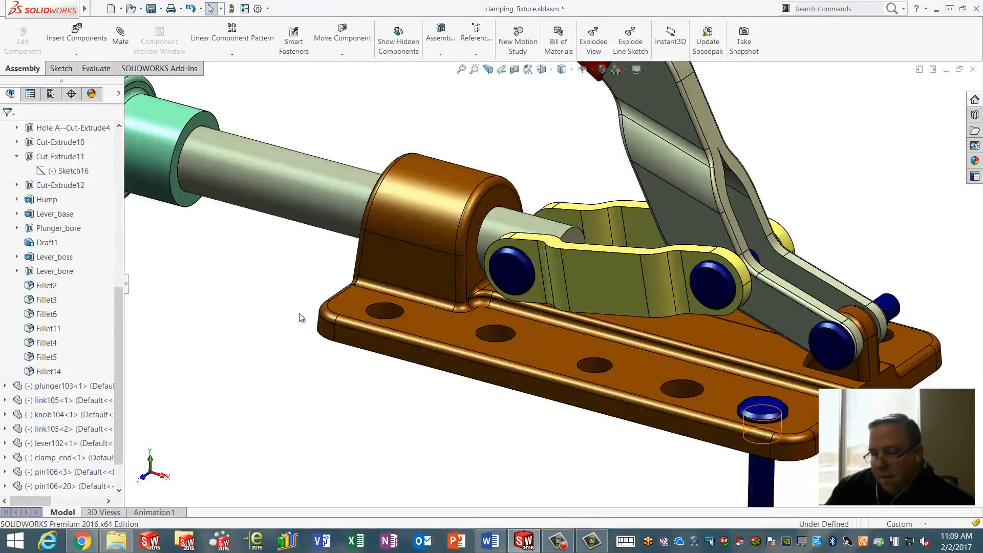
# - Copy the base plate's pin with mates into the adjacent hole, with Repeat enabled for the coincident mate to the plate's face
pyautogui.click(508, 275)
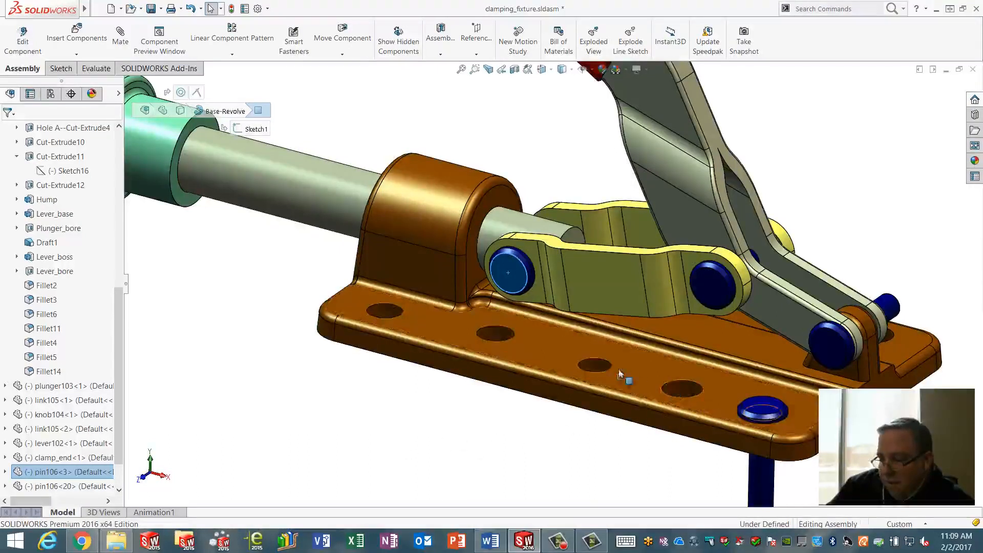
pyautogui.click(229, 326)
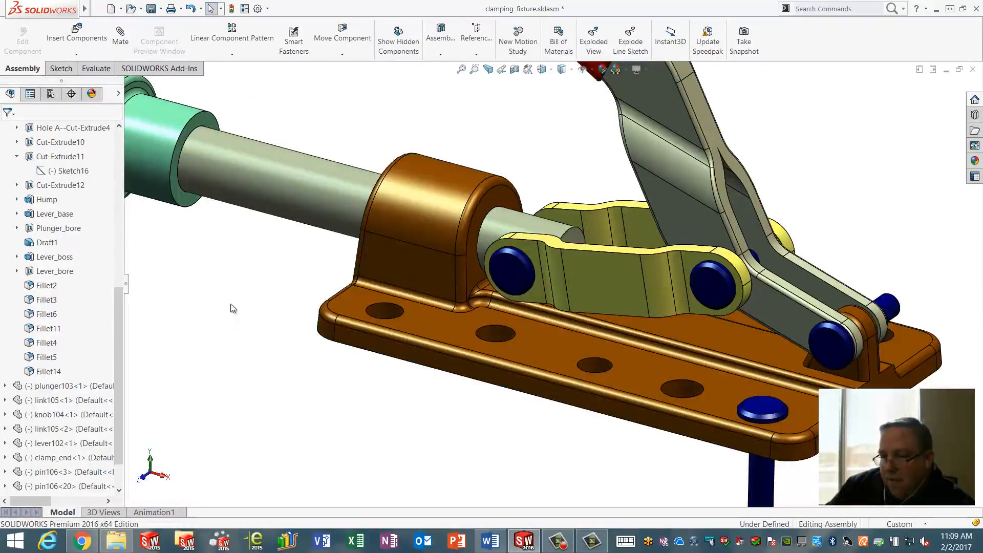
pyautogui.click(77, 54)
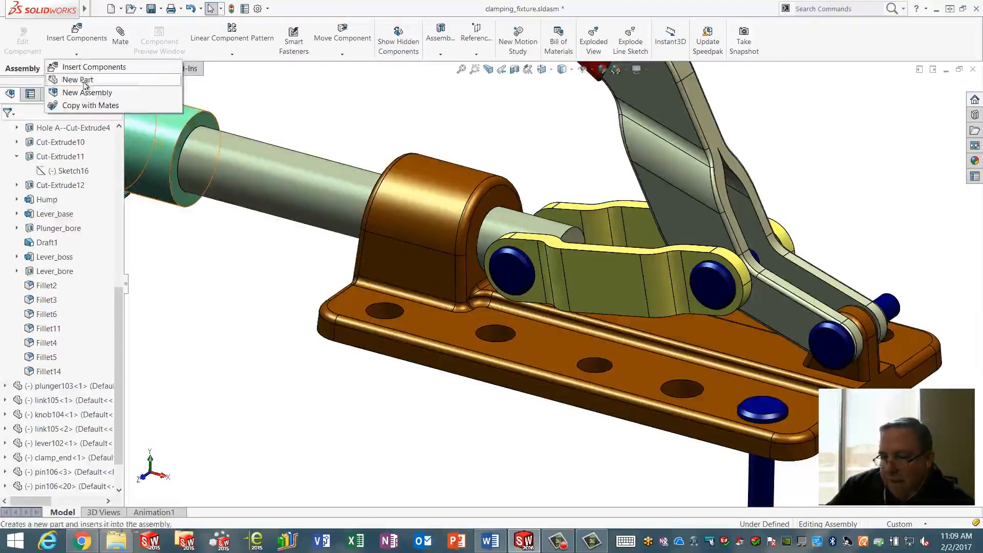
pyautogui.click(90, 105)
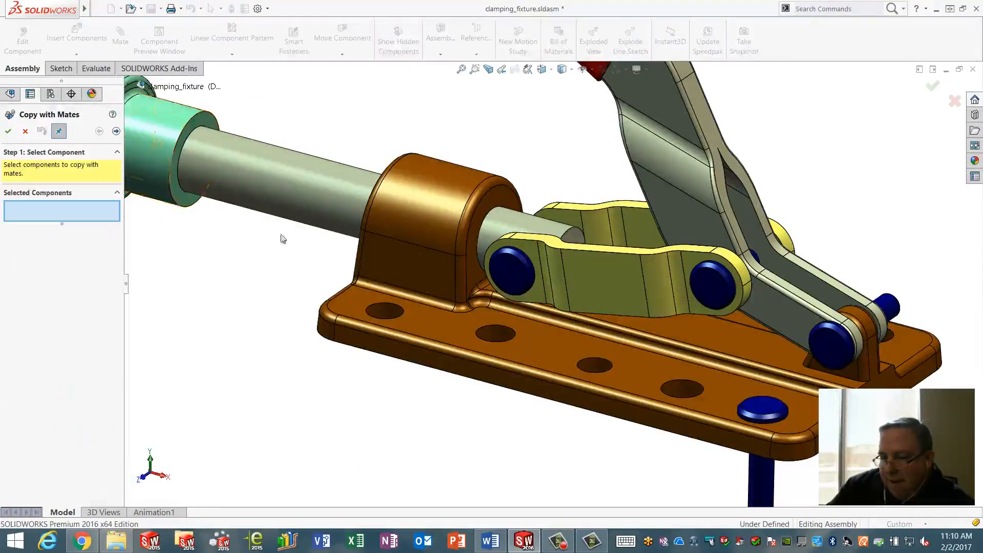
pyautogui.click(767, 410)
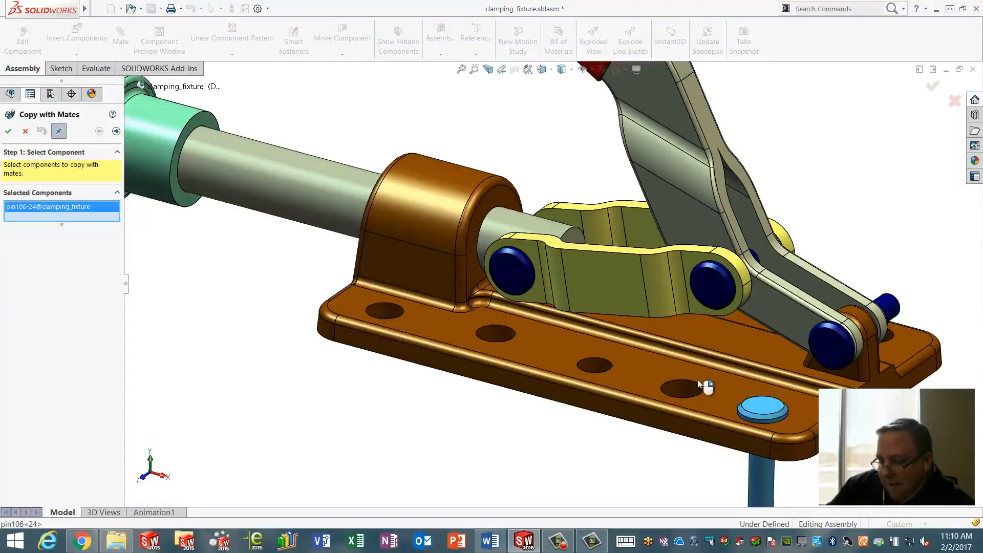
pyautogui.click(117, 131)
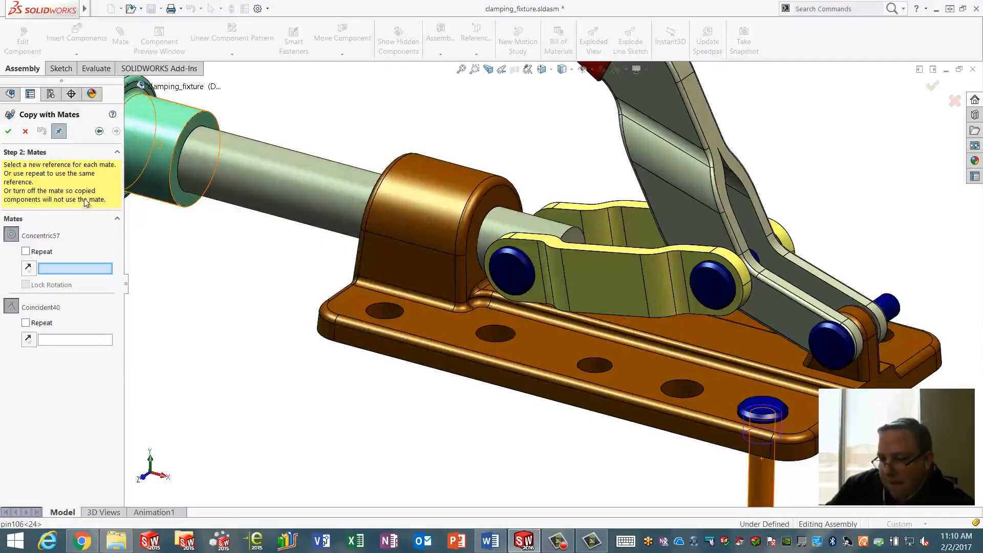
pyautogui.click(25, 323)
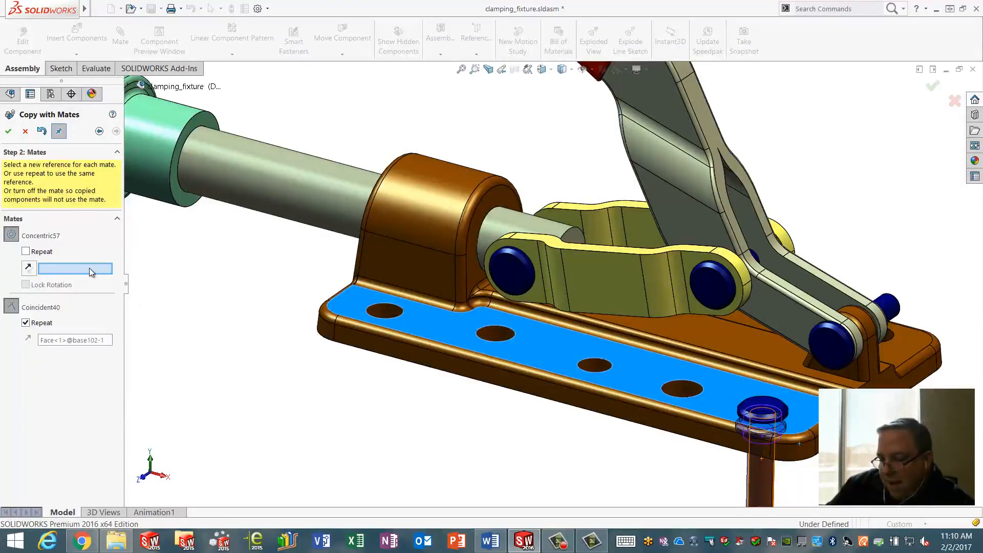
pyautogui.click(690, 391)
pyautogui.press('Return')
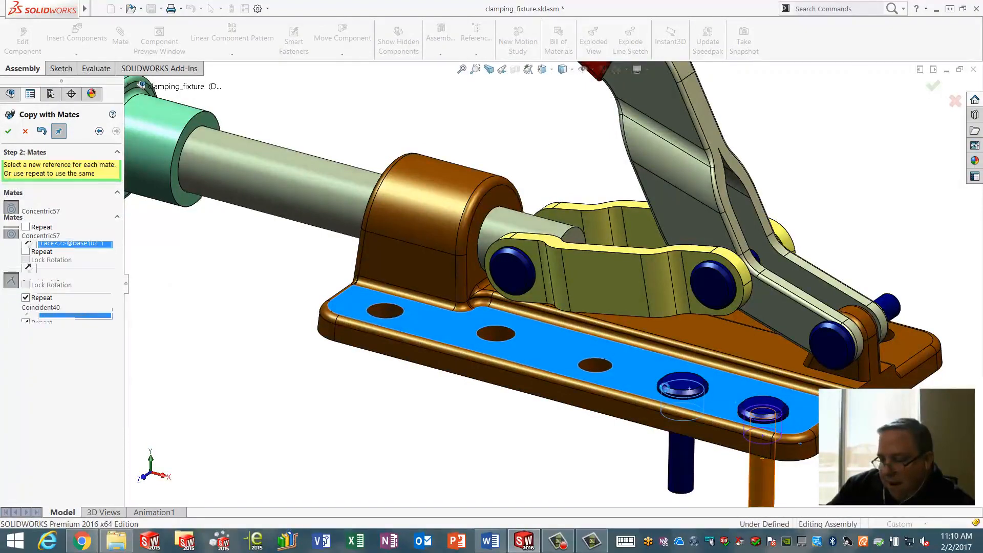
# - Place mated pin copies in the three remaining holes of that base plate row by choosing only each hole's concentric face
pyautogui.click(597, 367)
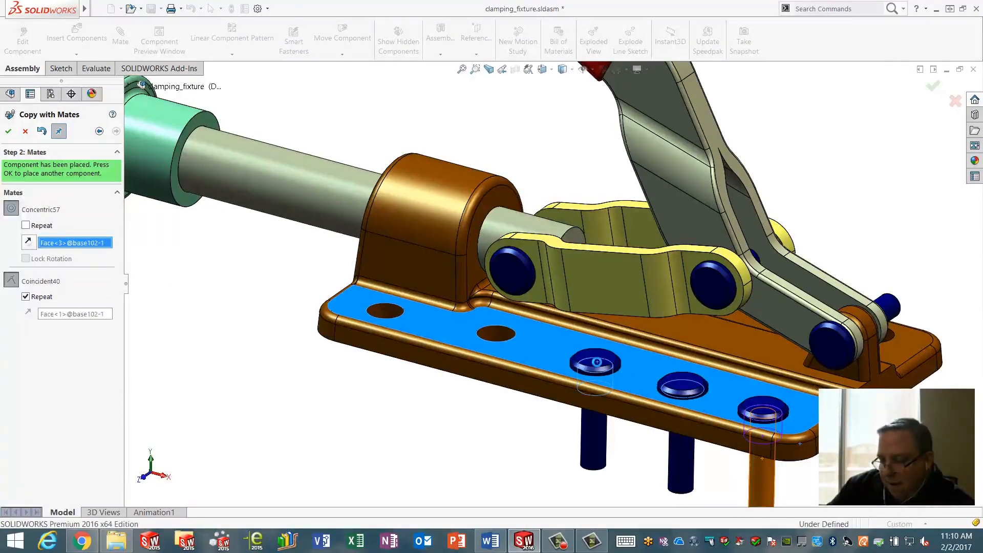
pyautogui.press('Return')
pyautogui.click(492, 336)
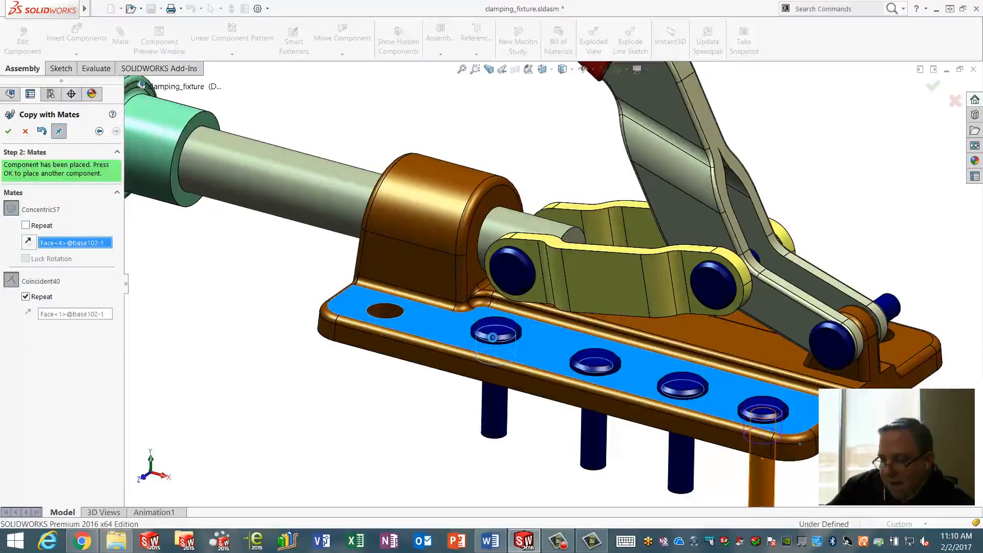
pyautogui.press('Return')
pyautogui.click(389, 310)
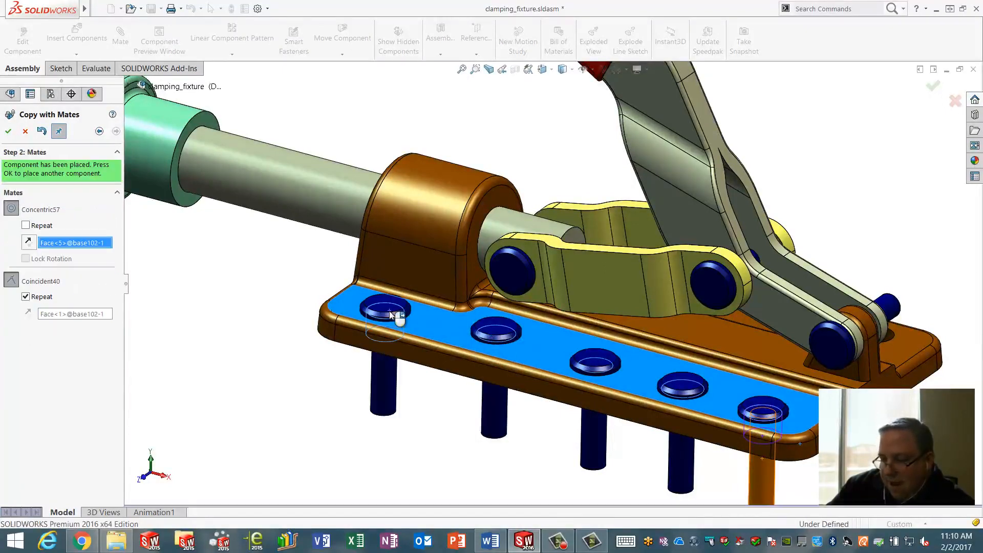
pyautogui.press('Return')
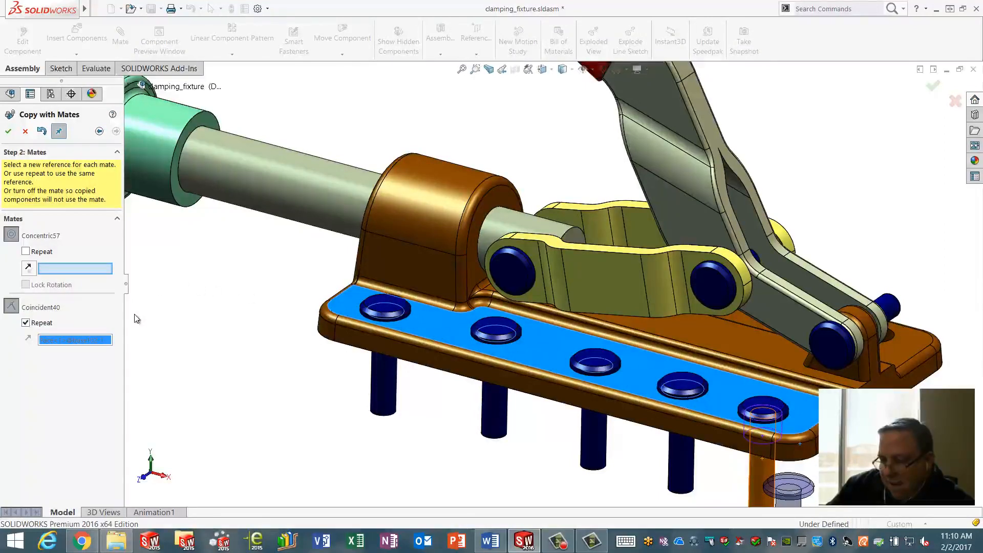
# - Disable Repeat for the coincident mate, place pin copies in both holes on the base's opposite flange, and close Copy with Mates
pyautogui.click(26, 323)
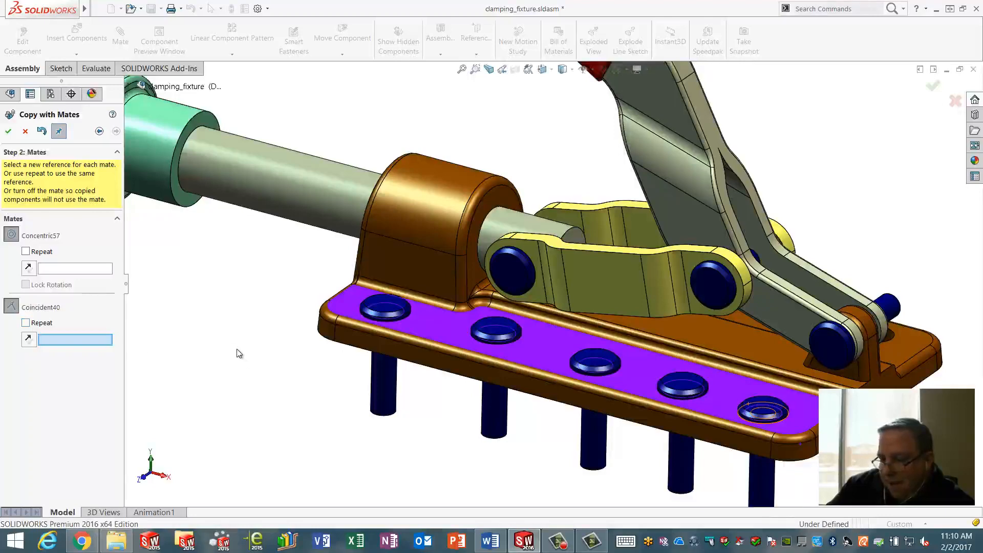
pyautogui.moveTo(239, 353); pyautogui.dragTo(164, 378, button='middle')
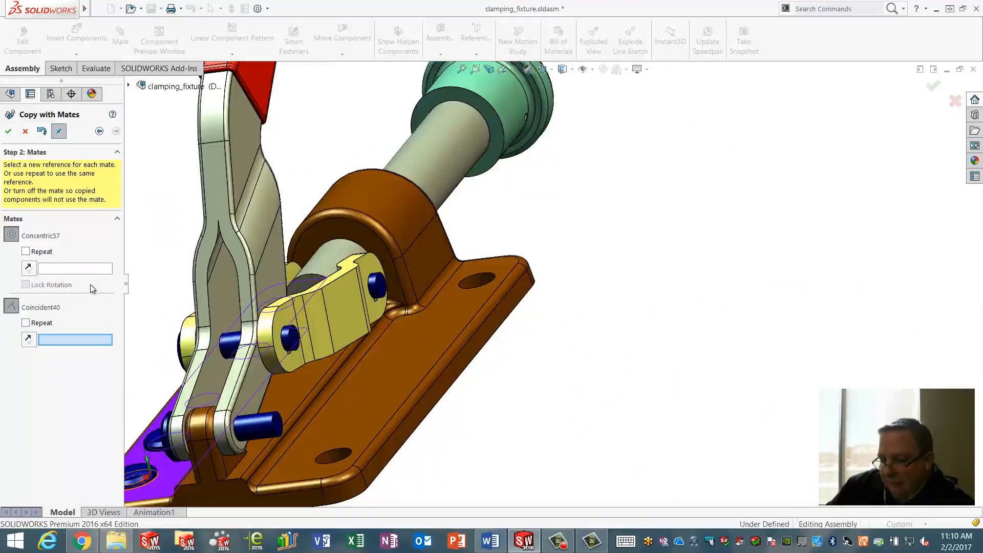
pyautogui.click(93, 271)
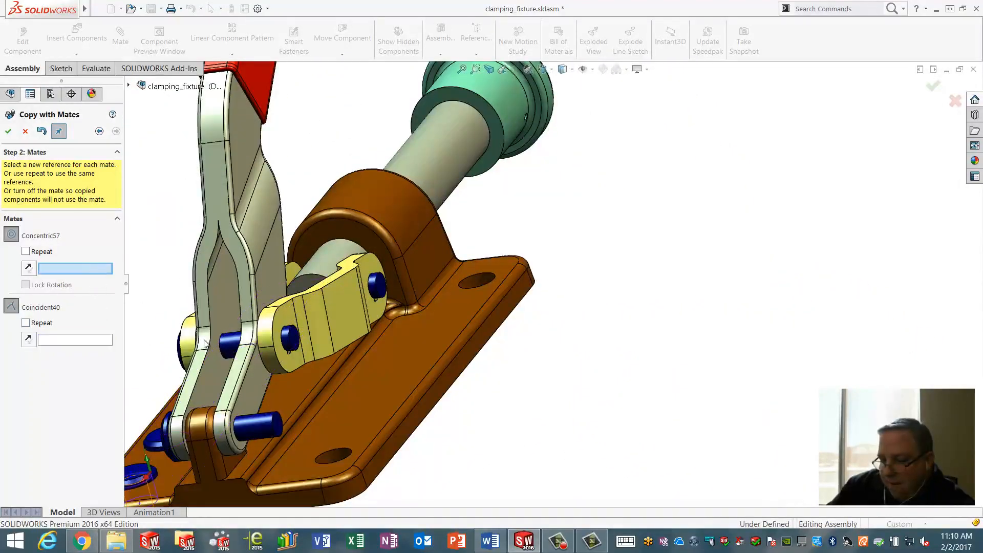
pyautogui.click(330, 456)
pyautogui.click(358, 423)
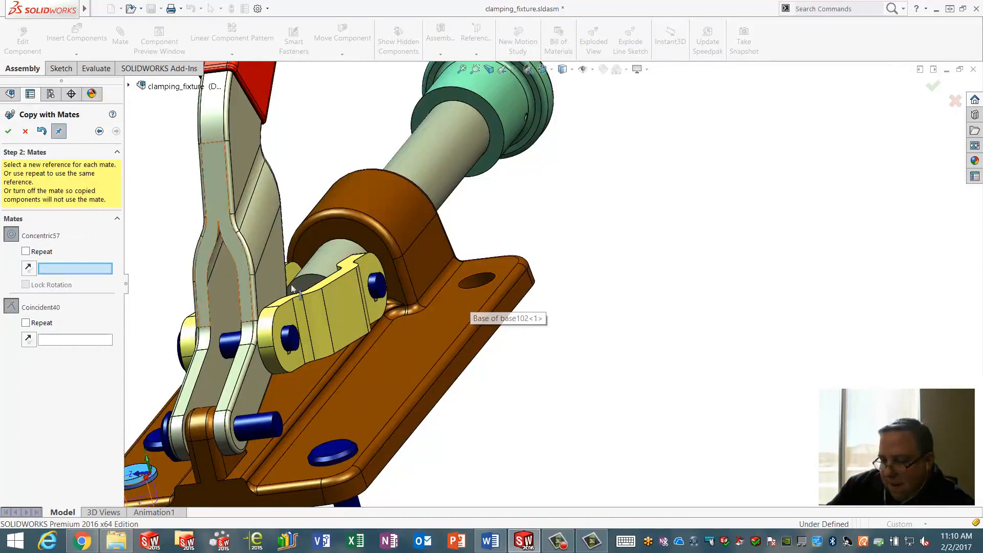
pyautogui.click(476, 281)
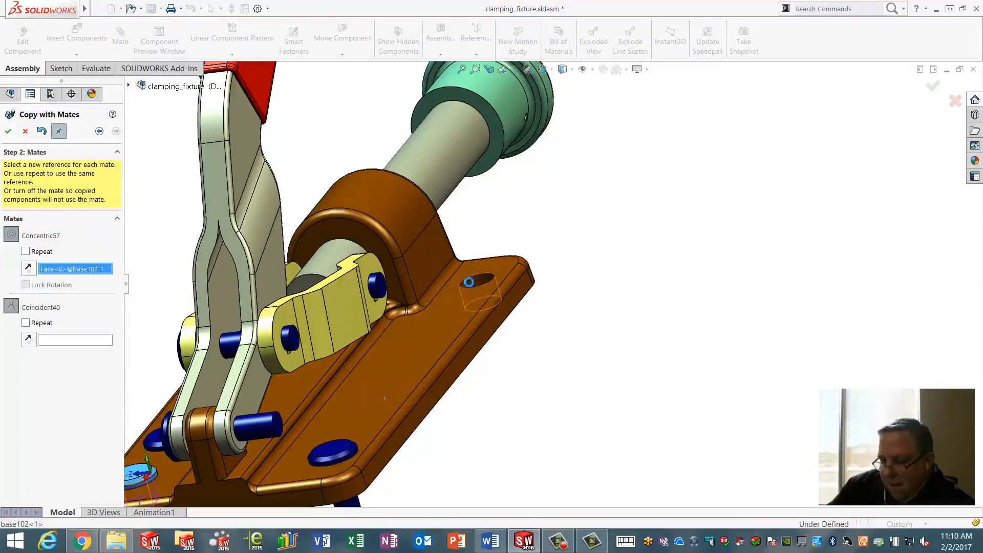
pyautogui.click(450, 319)
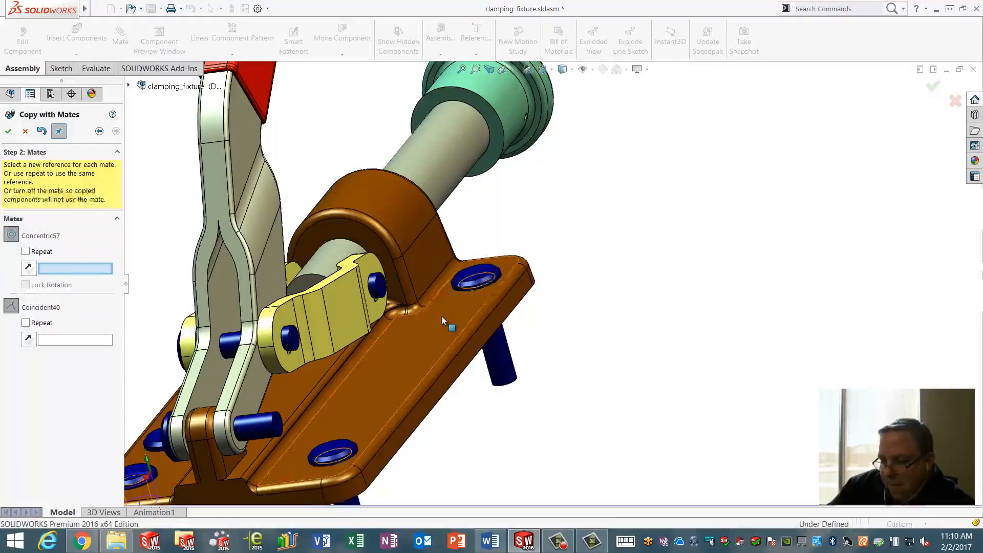
pyautogui.click(26, 132)
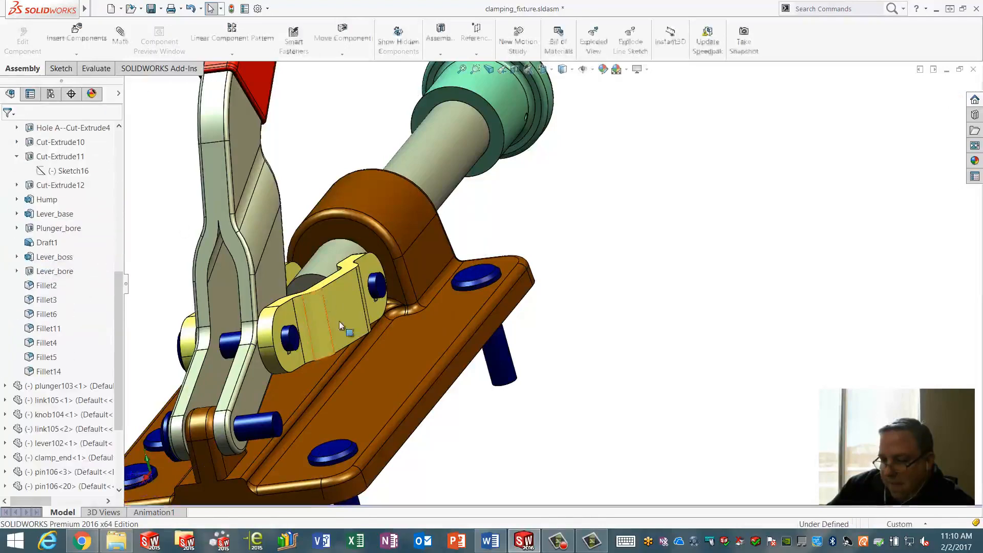
pyautogui.scroll(4, 341, 325)
pyautogui.moveTo(357, 344); pyautogui.dragTo(424, 371, button='middle')
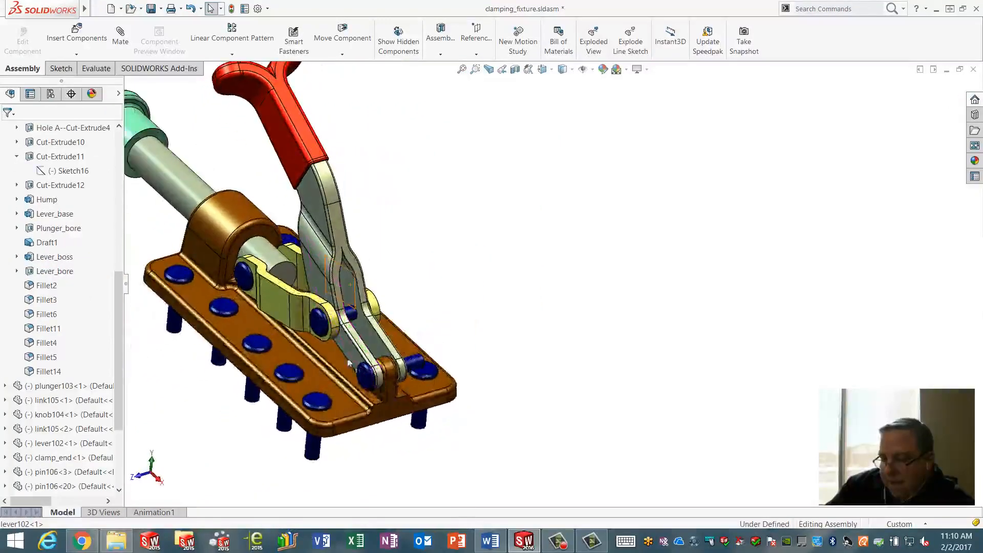
pyautogui.scroll(3, 266, 320)
pyautogui.moveTo(279, 310); pyautogui.dragTo(299, 322, button='middle')
pyautogui.scroll(-5, 333, 296)
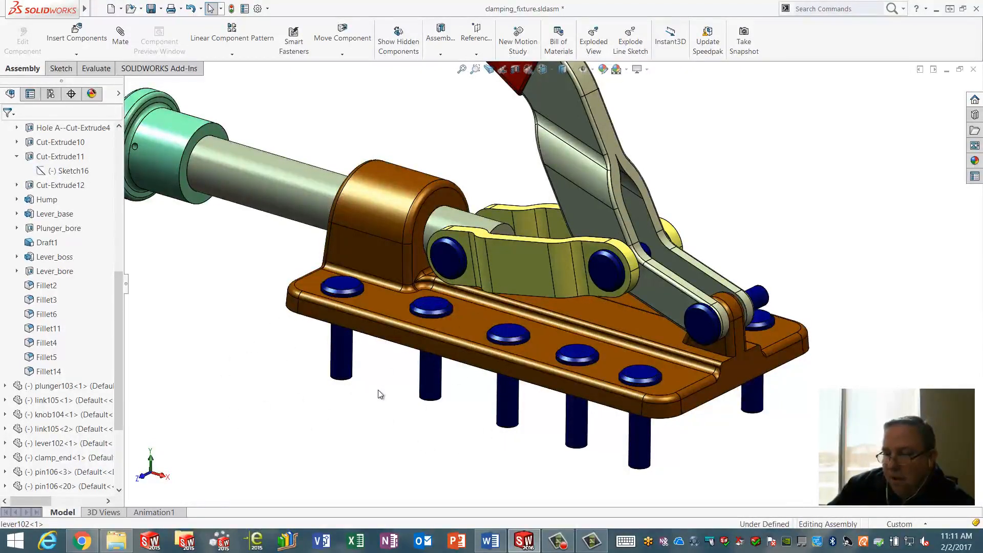
pyautogui.press('f')
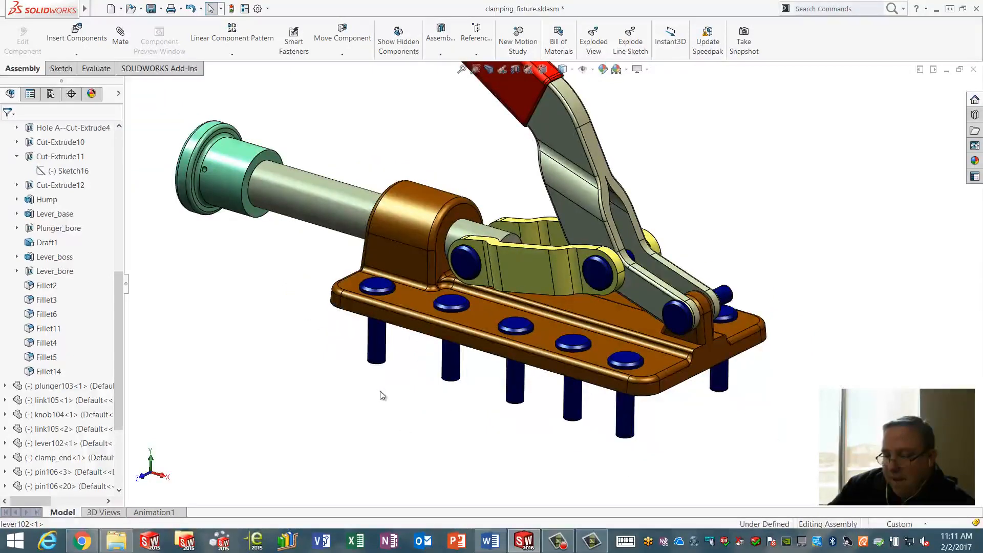